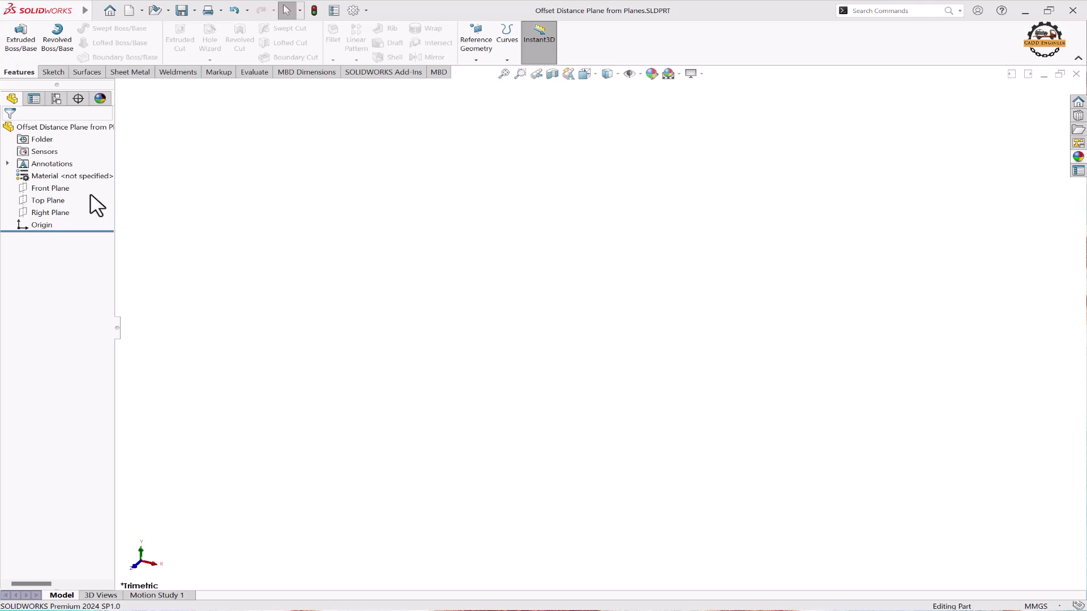
# Show the Front, Top and Right planes in the graphics area.
pyautogui.click(67, 193)
pyautogui.click(64, 201)
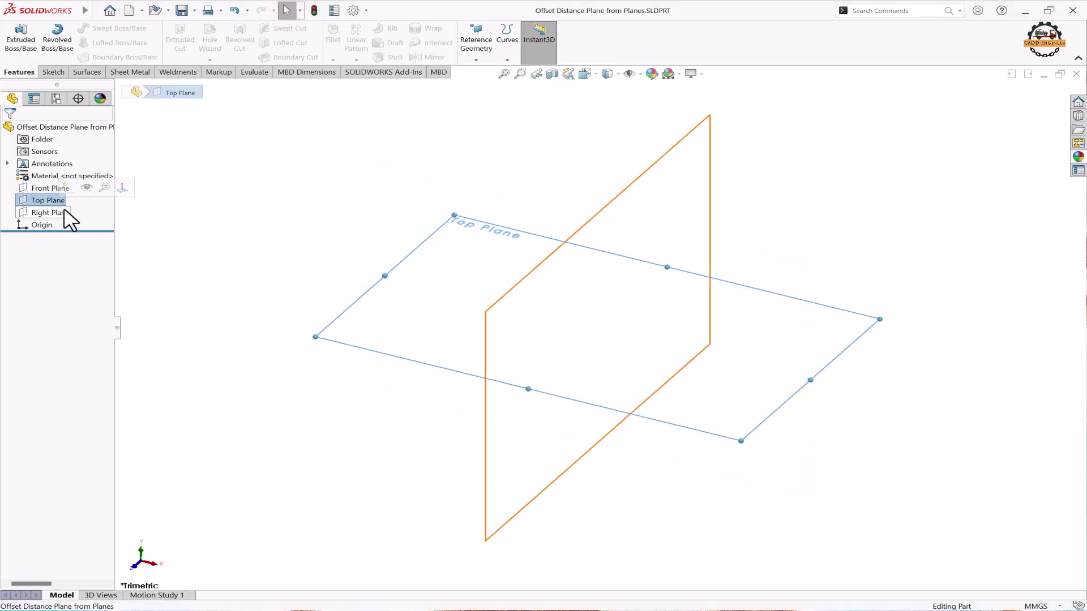
pyautogui.click(66, 213)
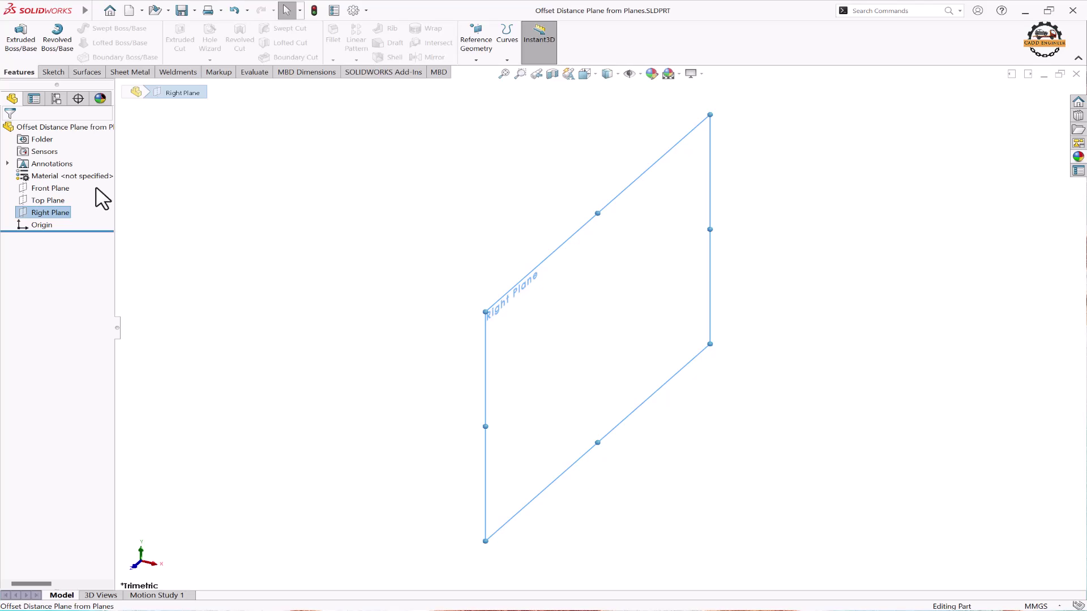
pyautogui.keyDown('shift'); pyautogui.click(51, 213); pyautogui.keyUp('shift')
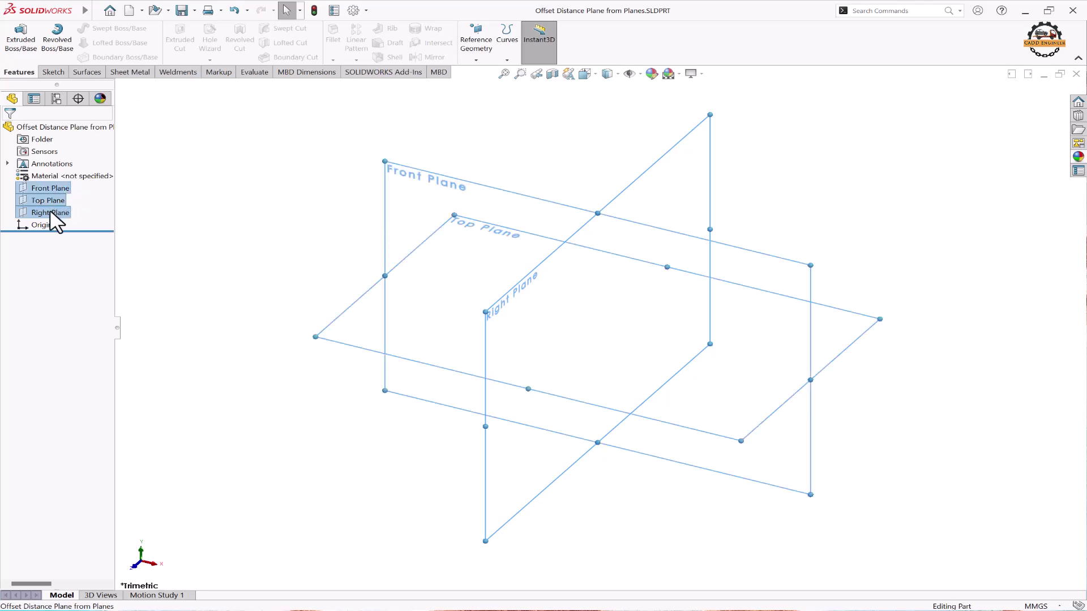
pyautogui.rightClick(50, 212)
pyautogui.click(70, 198)
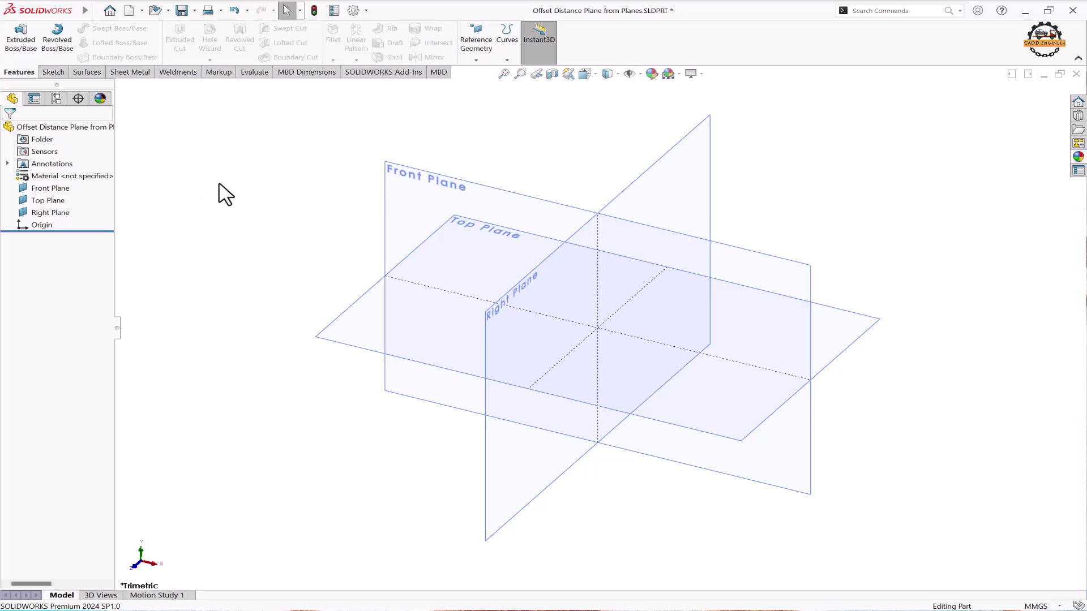
# Set up a reference plane offset 100 mm from the Front Plane.
pyautogui.click(475, 60)
pyautogui.click(488, 73)
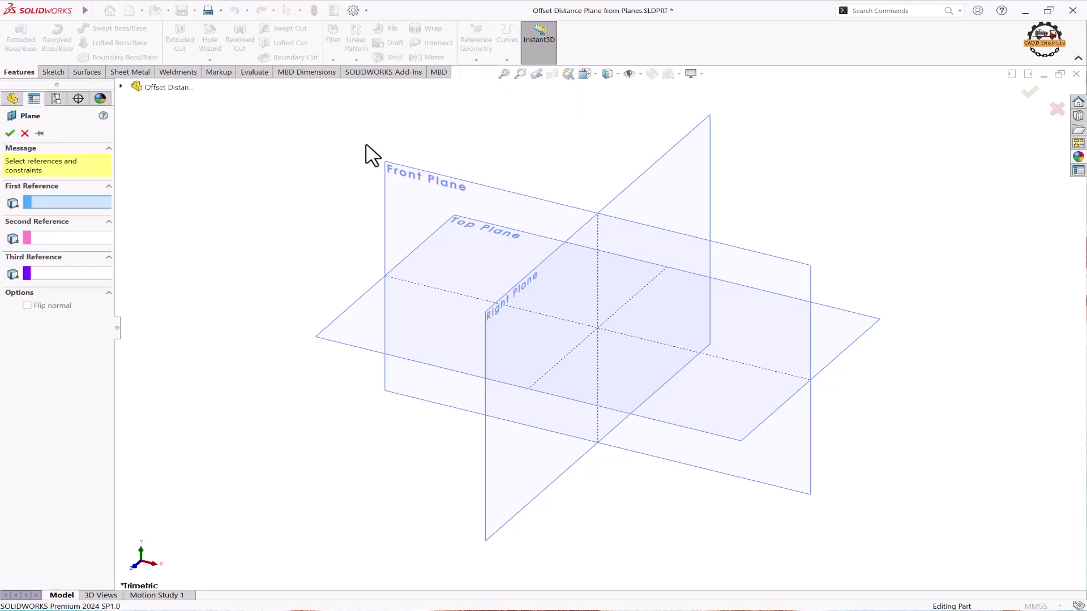
pyautogui.moveTo(114, 190); pyautogui.dragTo(179, 195)
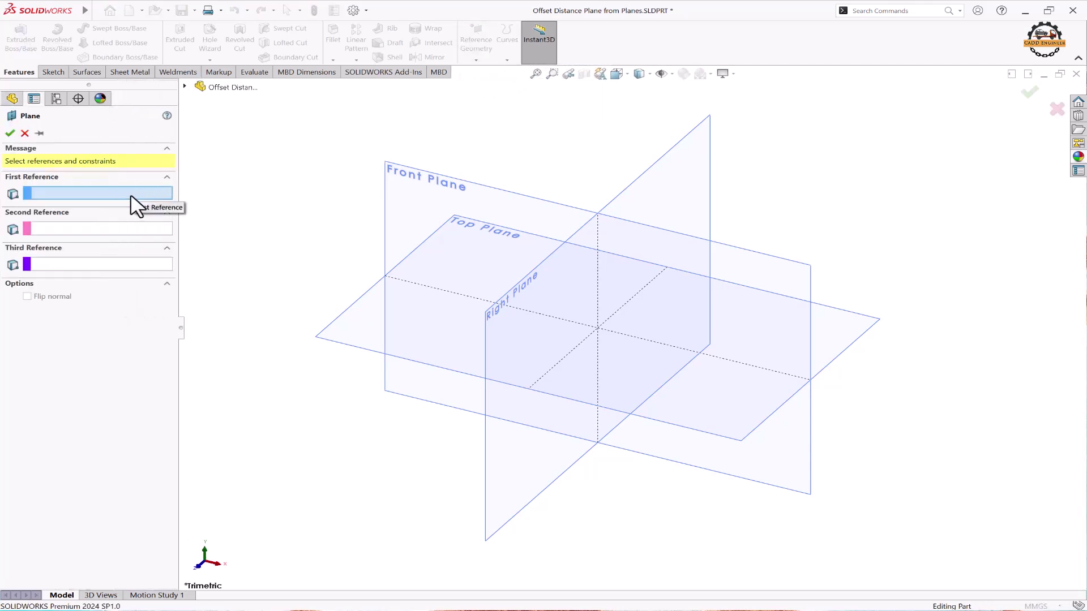
pyautogui.press('f')
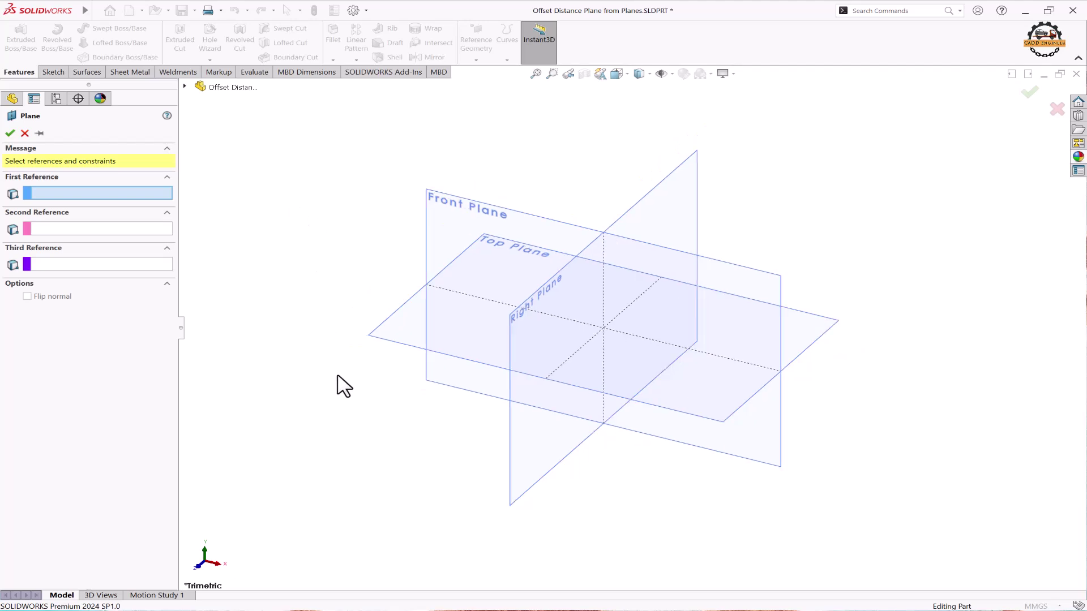
pyautogui.click(417, 382)
pyautogui.moveTo(416, 382); pyautogui.dragTo(480, 418, button='middle')
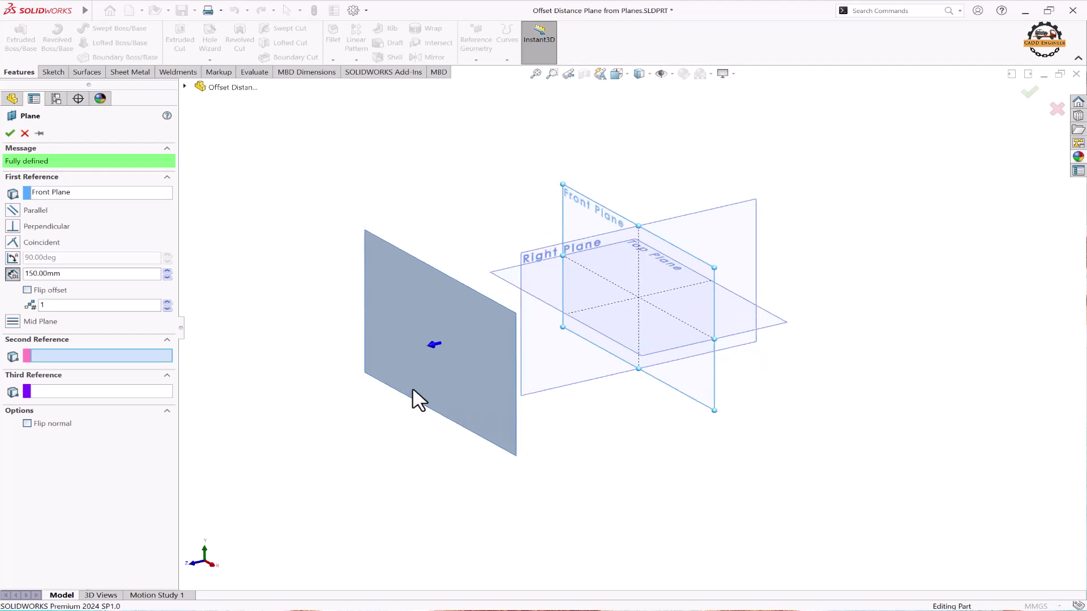
pyautogui.click(26, 274)
pyautogui.write('100')
pyautogui.press('Return')
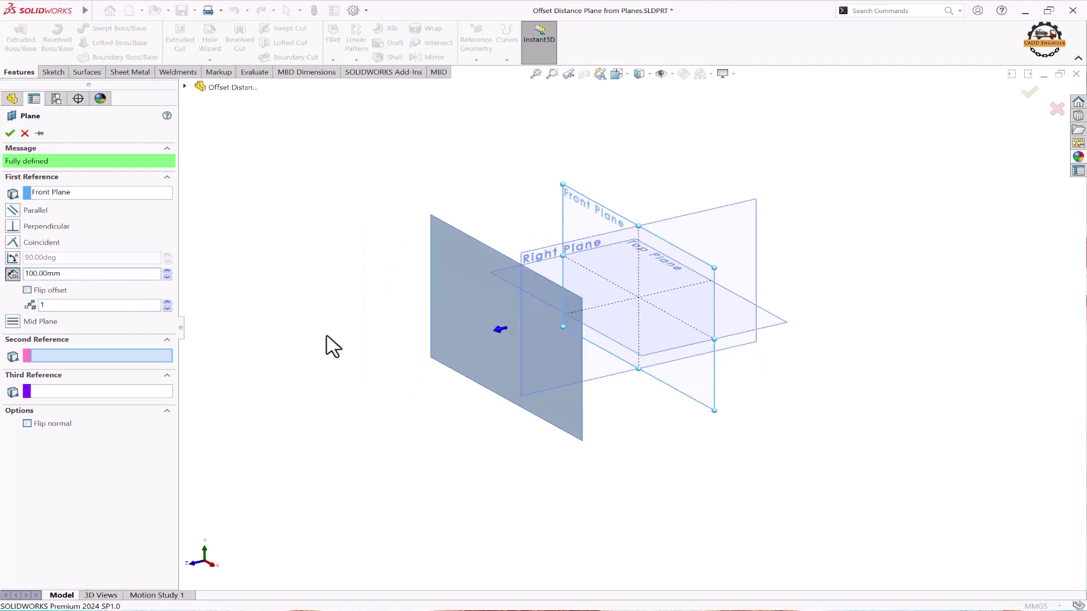
# Set the number of offset planes from the Front Plane to 3.
pyautogui.moveTo(371, 306); pyautogui.dragTo(397, 339, button='middle')
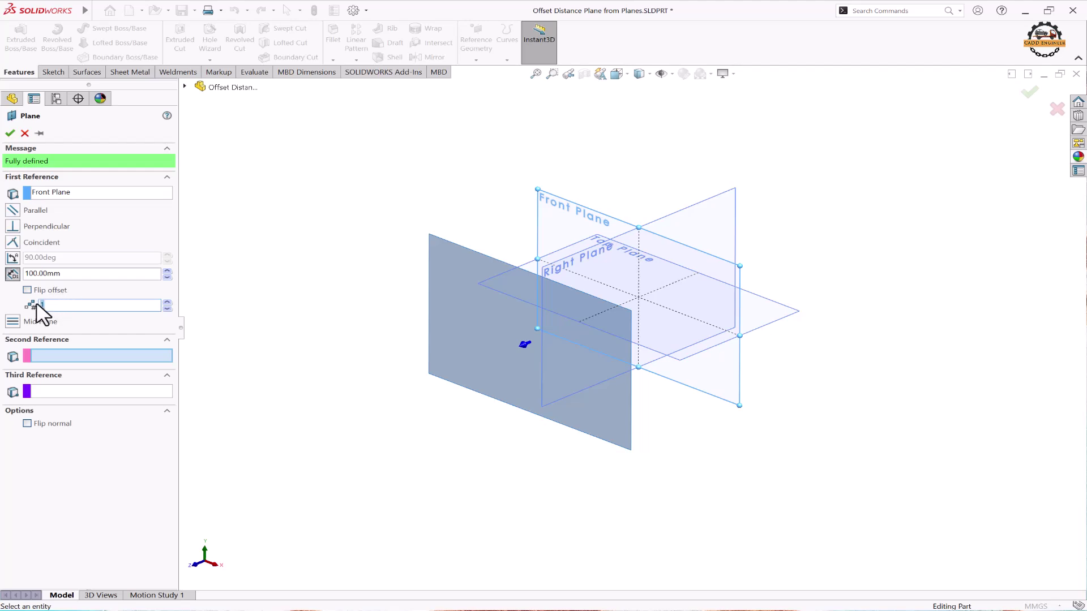
pyautogui.moveTo(38, 305); pyautogui.dragTo(70, 306)
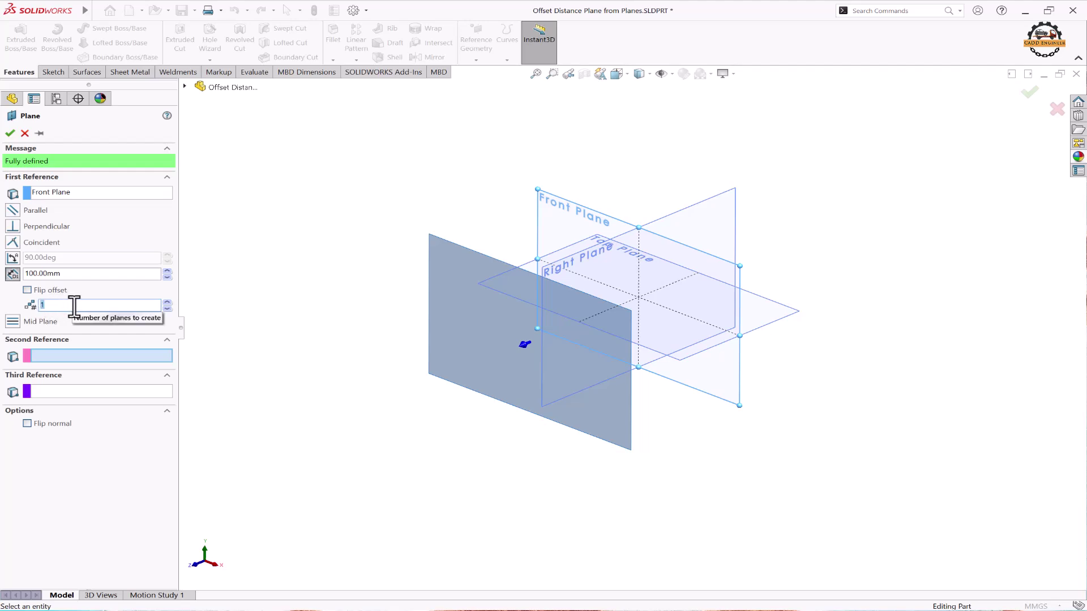
pyautogui.write('3')
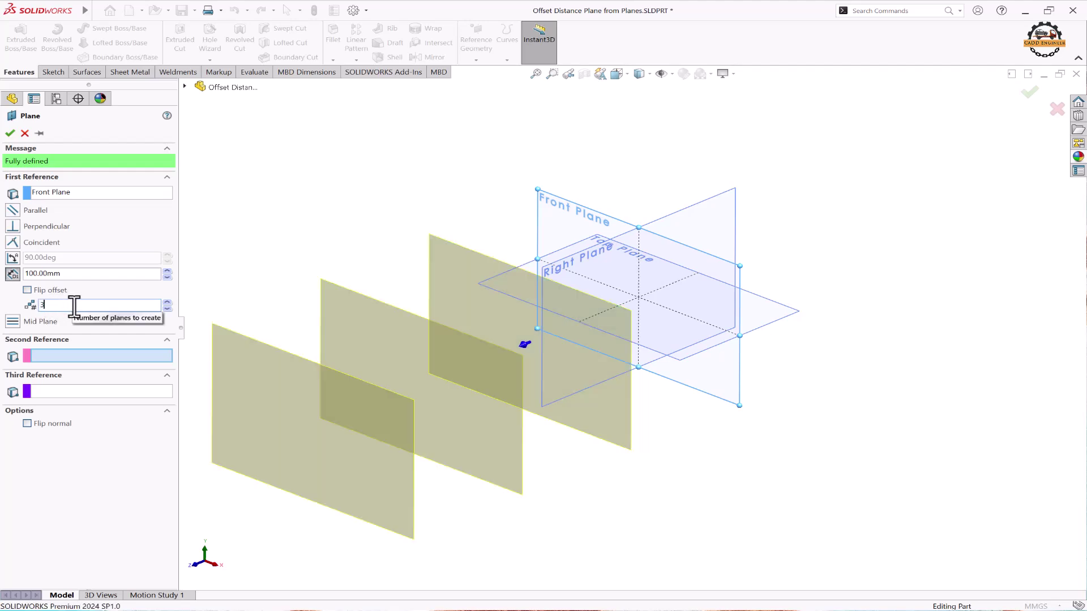
pyautogui.scroll(1, 420, 274)
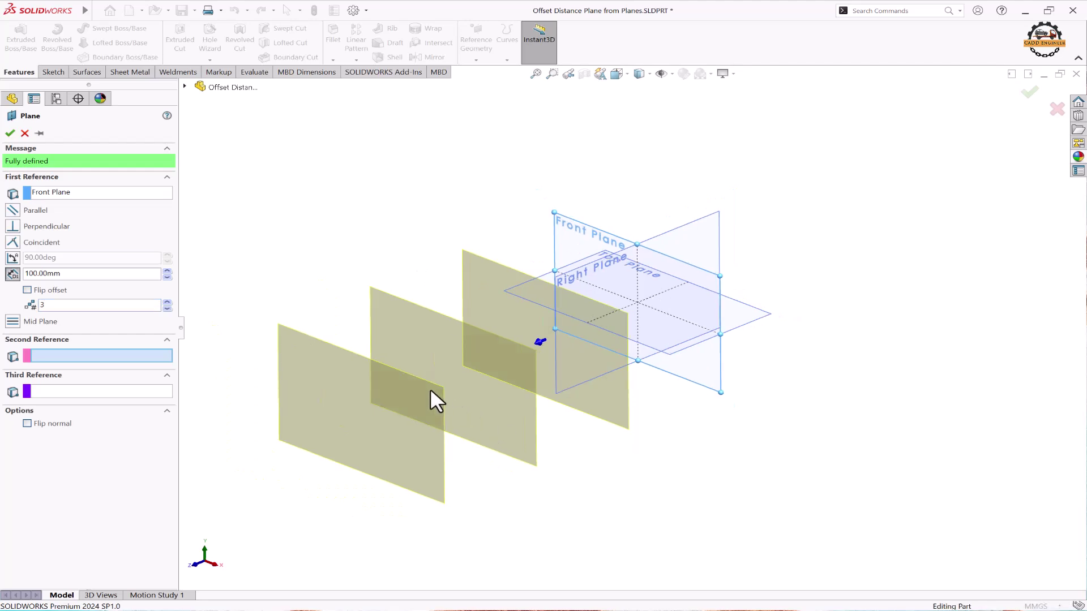
pyautogui.moveTo(431, 388)
pyautogui.mouseDown(button='middle')
pyautogui.moveTo(375, 388)
pyautogui.moveTo(419, 393)
pyautogui.mouseUp(button='middle')
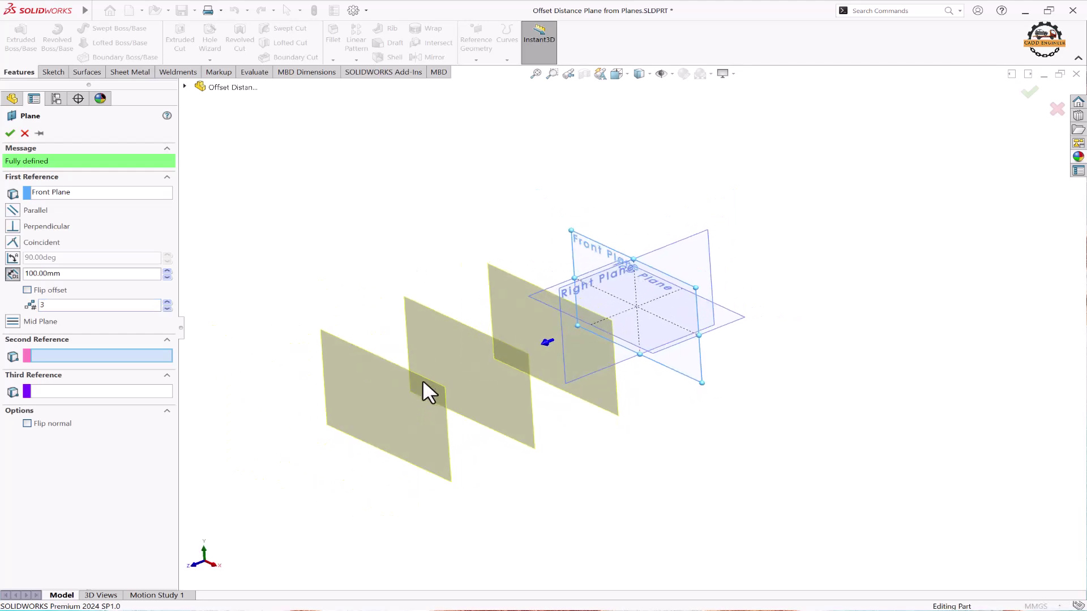
pyautogui.keyDown('ctrl'); pyautogui.moveTo(468, 451); pyautogui.dragTo(475, 417, button='middle'); pyautogui.keyUp('ctrl')
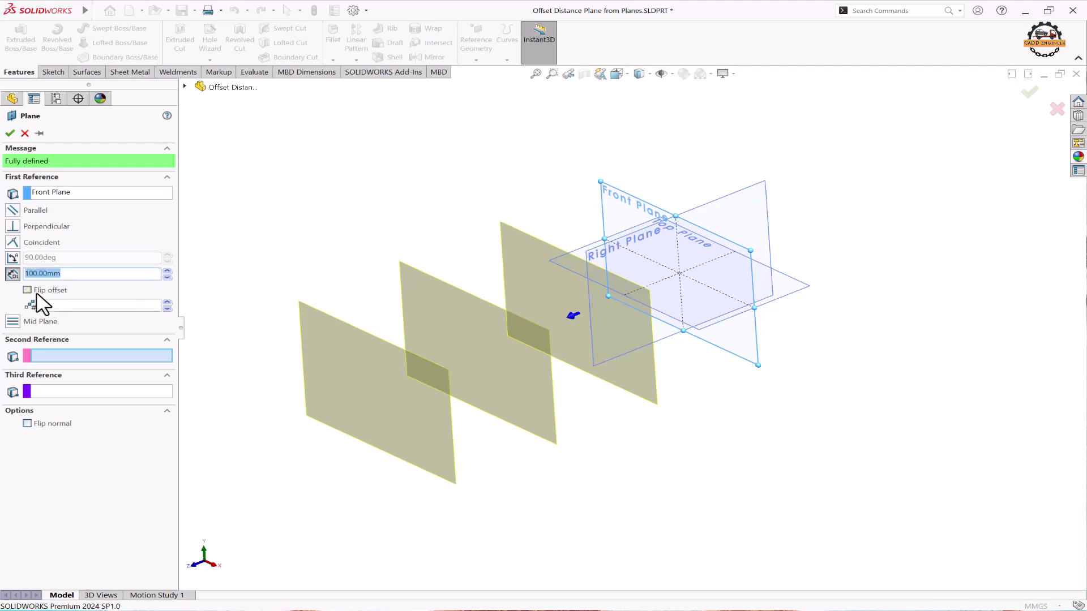
# Flip the offset so the planes lie on the opposite side of the Front Plane.
pyautogui.click(27, 290)
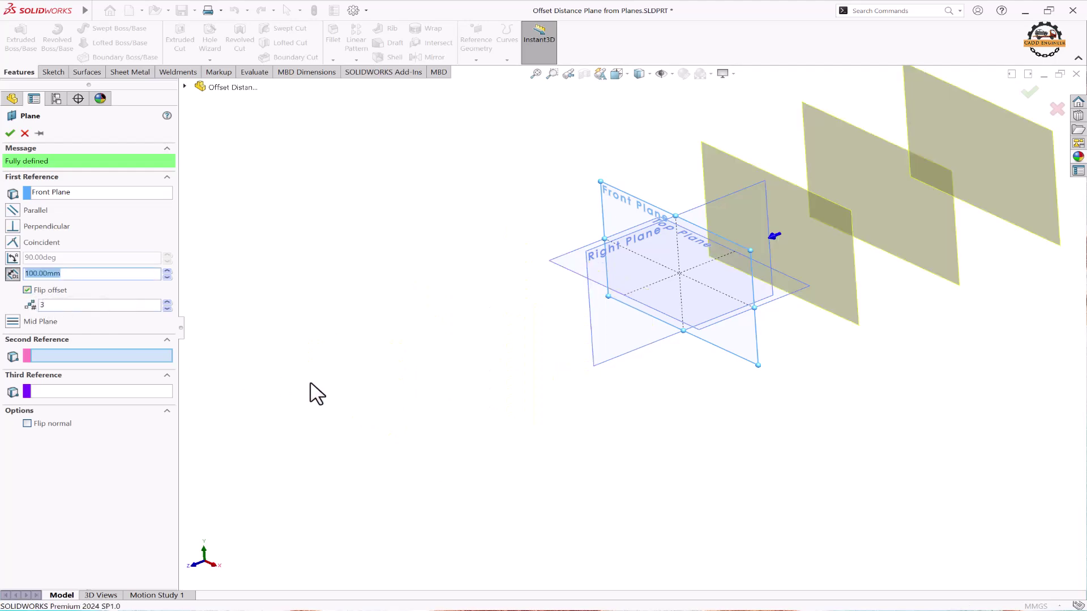
pyautogui.scroll(-2, 333, 393)
pyautogui.moveTo(751, 296)
pyautogui.mouseDown(button='middle')
pyautogui.moveTo(698, 274)
pyautogui.moveTo(742, 281)
pyautogui.moveTo(714, 290)
pyautogui.moveTo(746, 293)
pyautogui.mouseUp(button='middle')
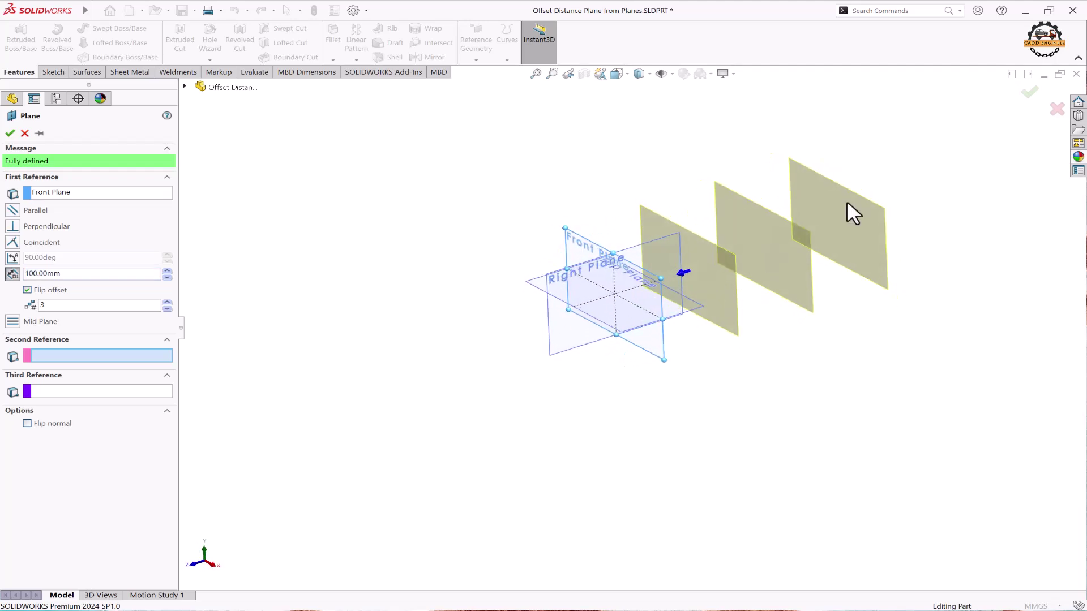
pyautogui.scroll(-2, 846, 200)
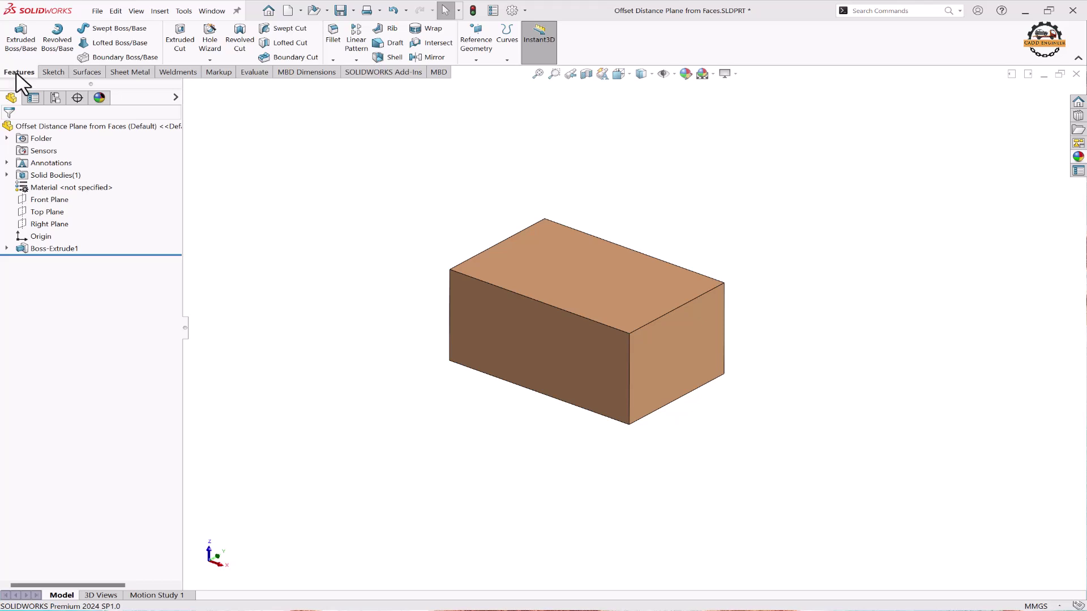
# Set up three reference planes from the block's top face, spaced at an offset of 30 mm.
pyautogui.click(478, 57)
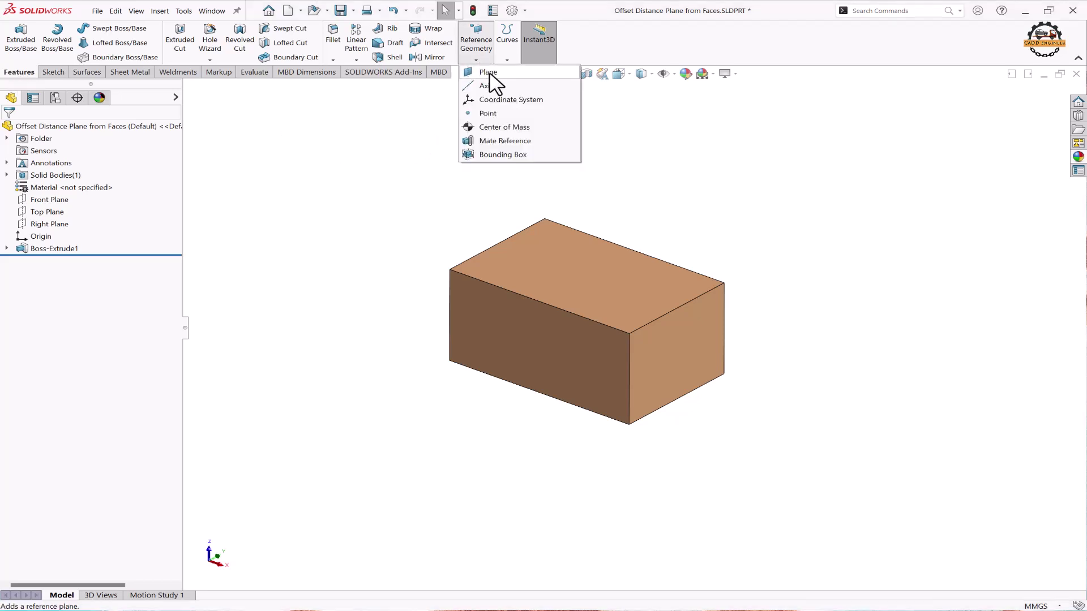
pyautogui.click(490, 74)
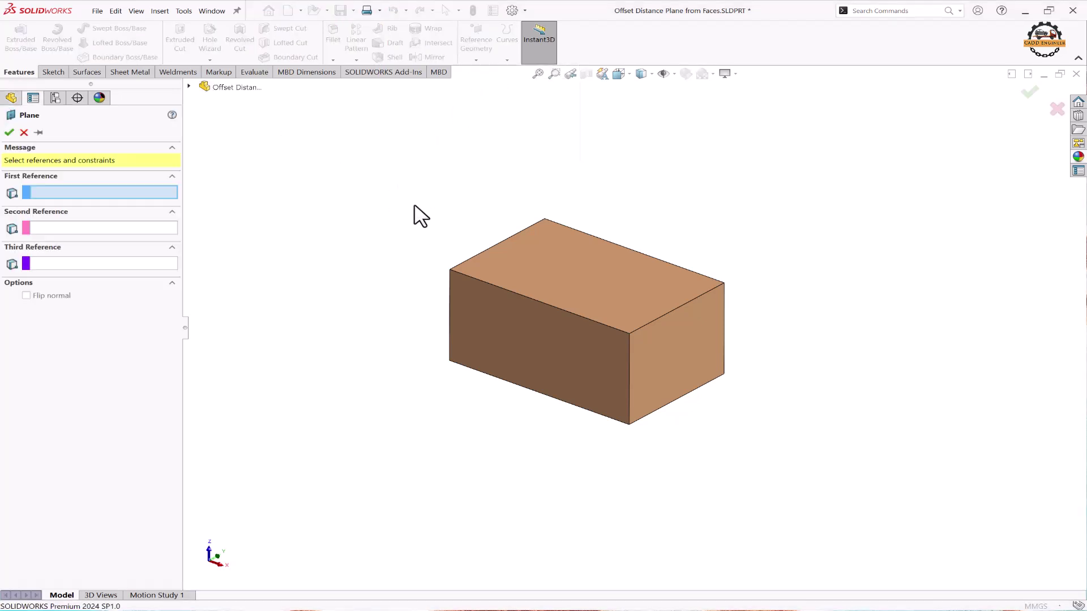
pyautogui.click(567, 262)
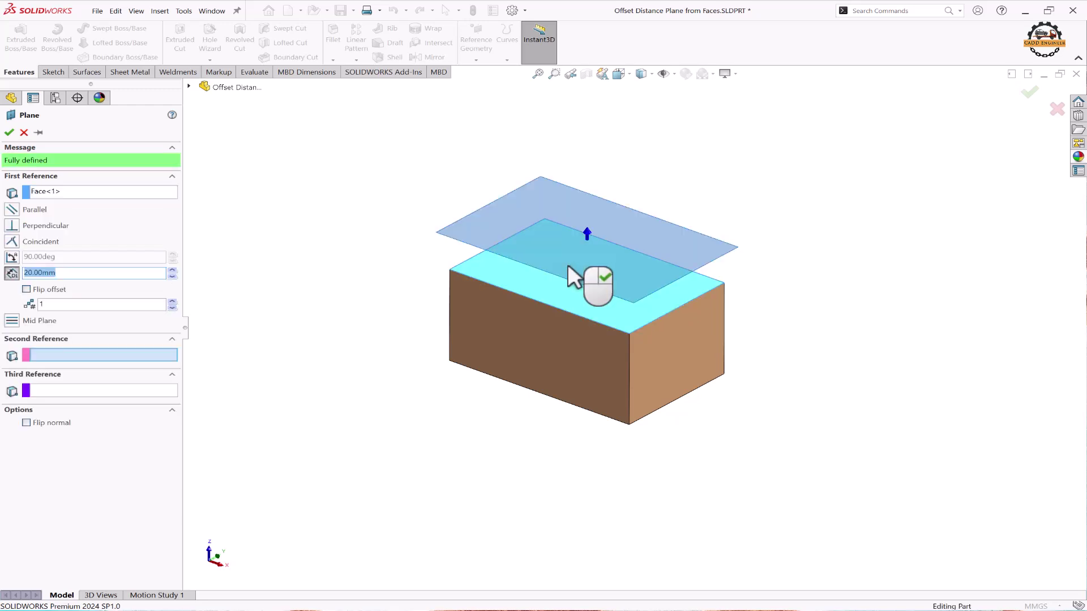
pyautogui.click(172, 270)
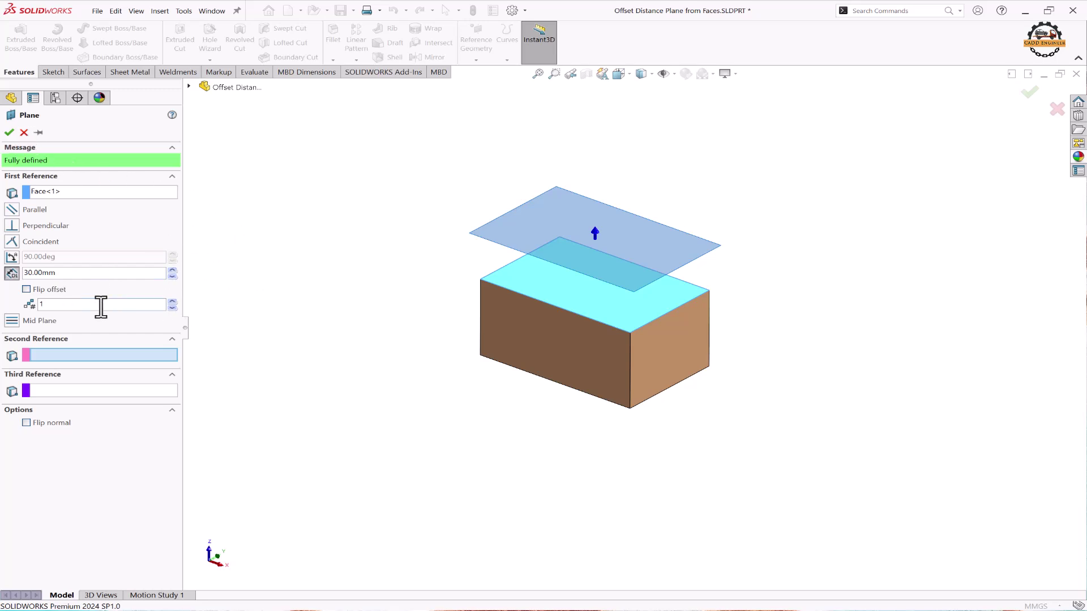
pyautogui.click(173, 301)
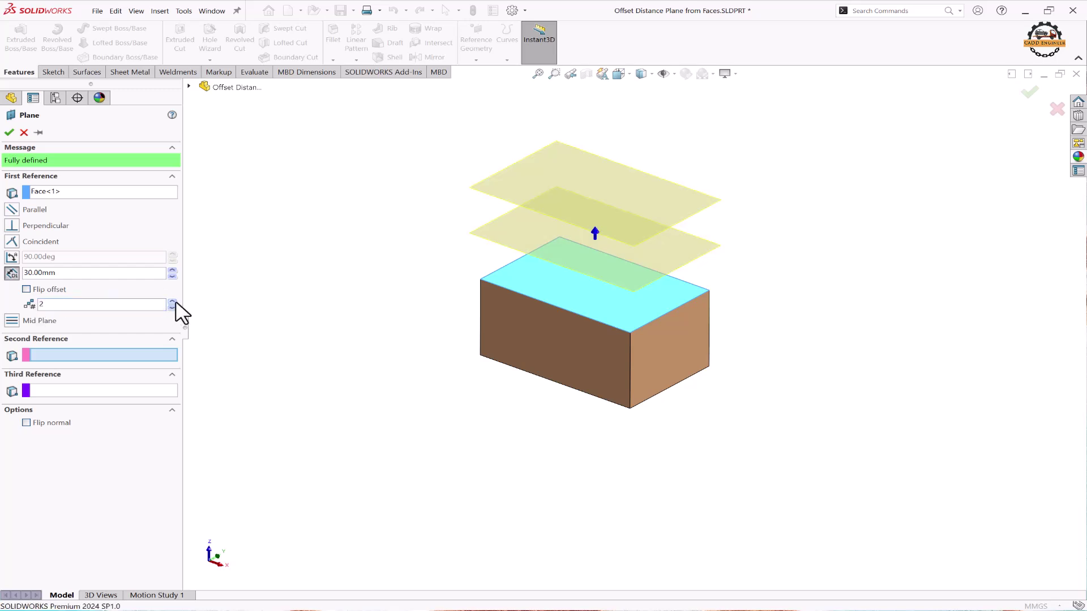
pyautogui.click(172, 301)
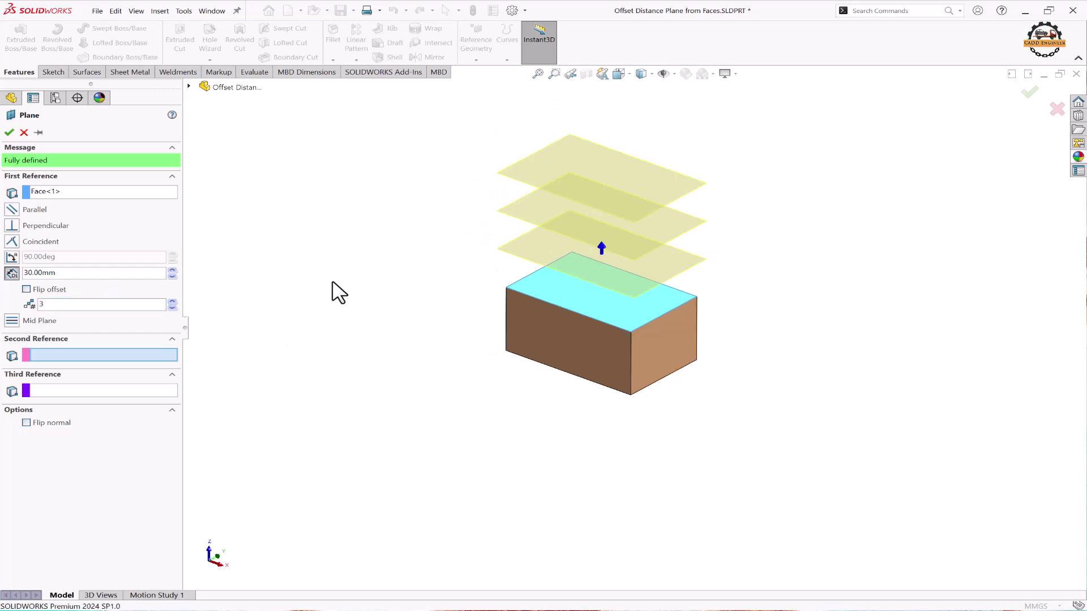
# Try the flipped offset direction, restore the planes above the block's top face, and accept the plane definition.
pyautogui.click(27, 289)
pyautogui.click(27, 289)
pyautogui.click(26, 290)
pyautogui.click(26, 289)
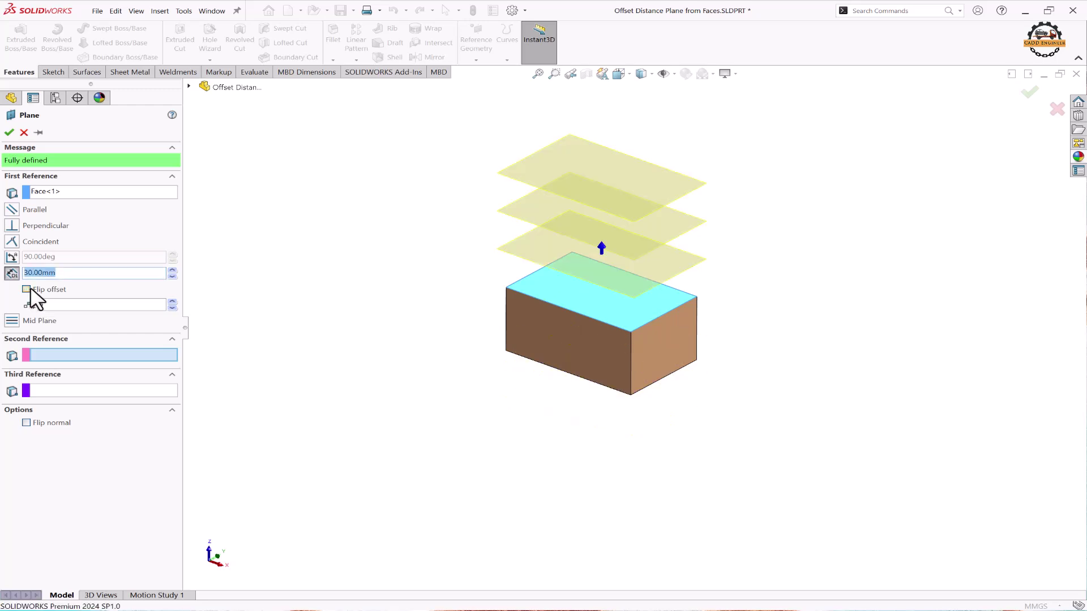
pyautogui.click(9, 131)
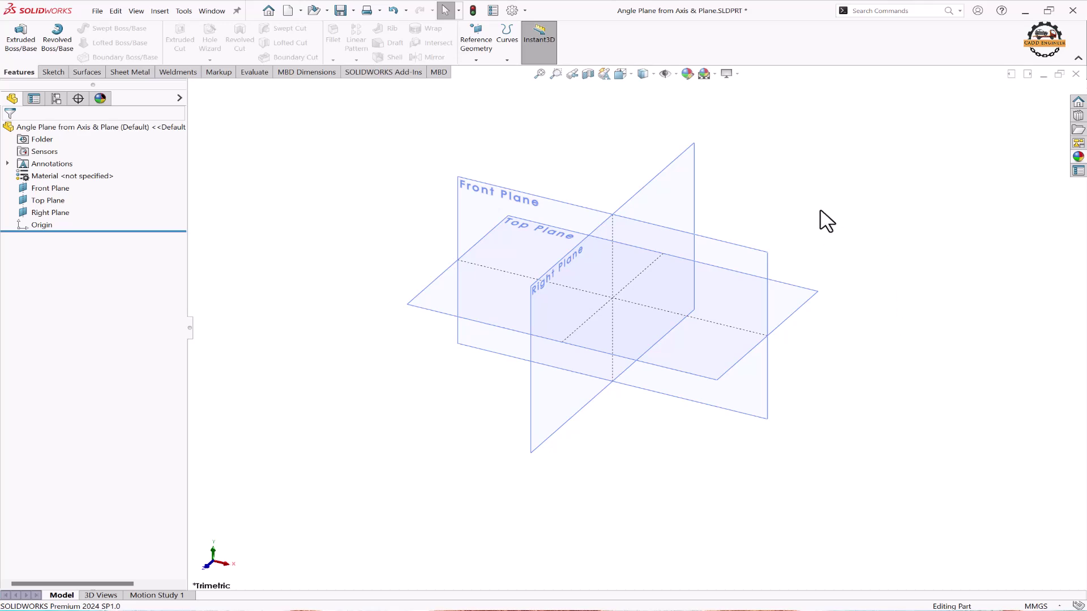
# Create a reference axis at the intersection of the Right Plane and the Top Plane.
pyautogui.click(476, 60)
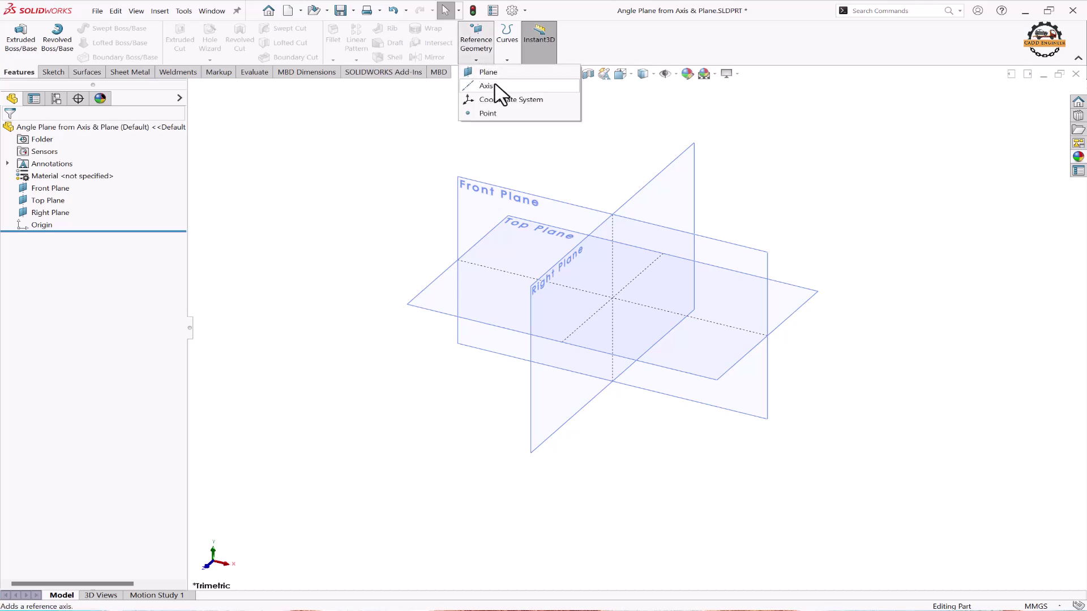
pyautogui.click(487, 86)
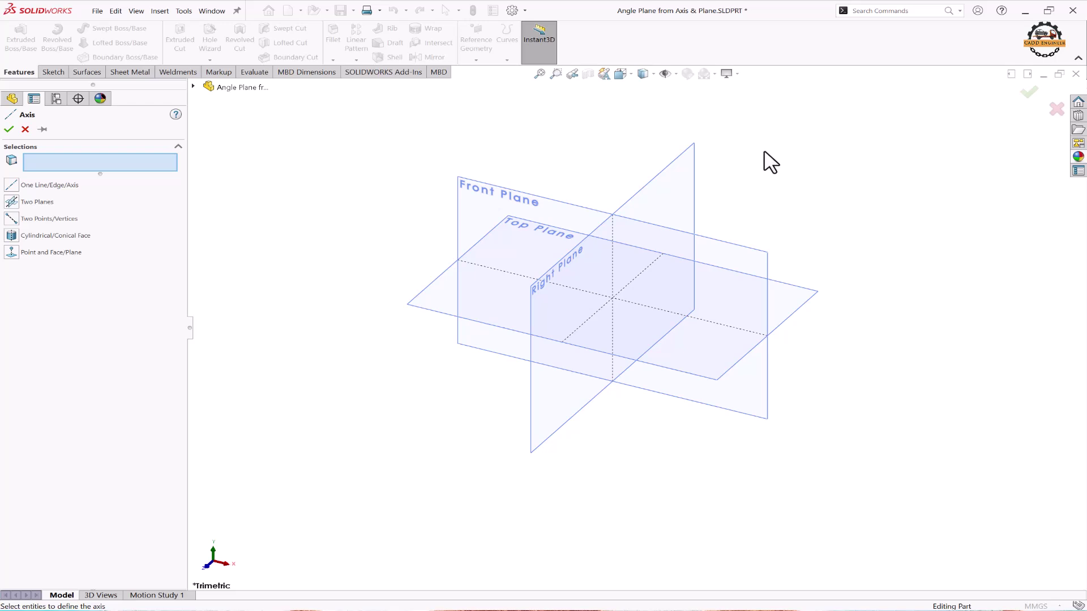
pyautogui.click(697, 163)
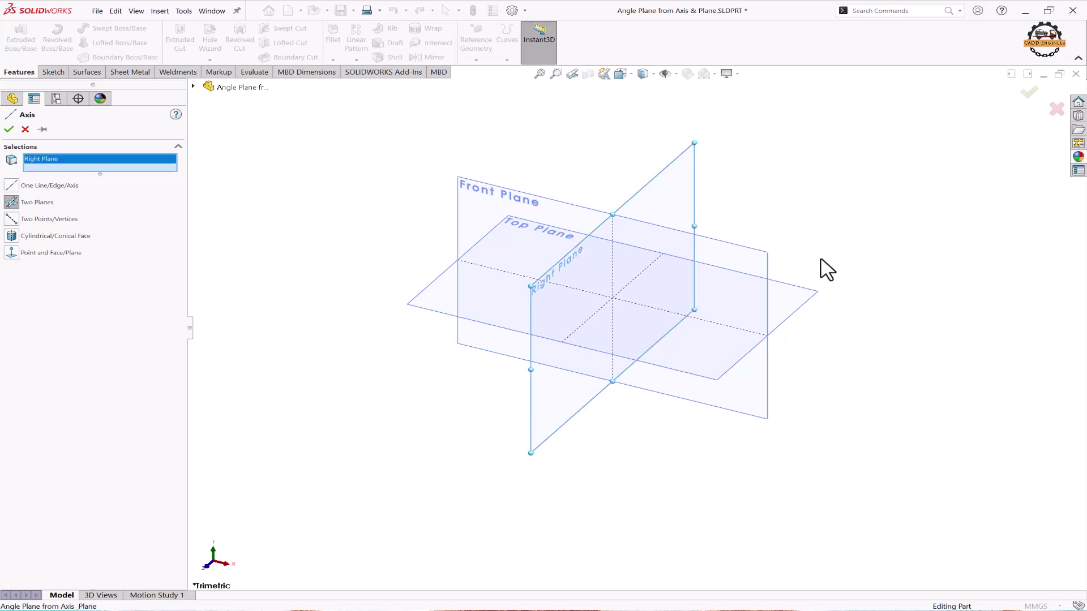
pyautogui.click(812, 296)
pyautogui.click(1029, 93)
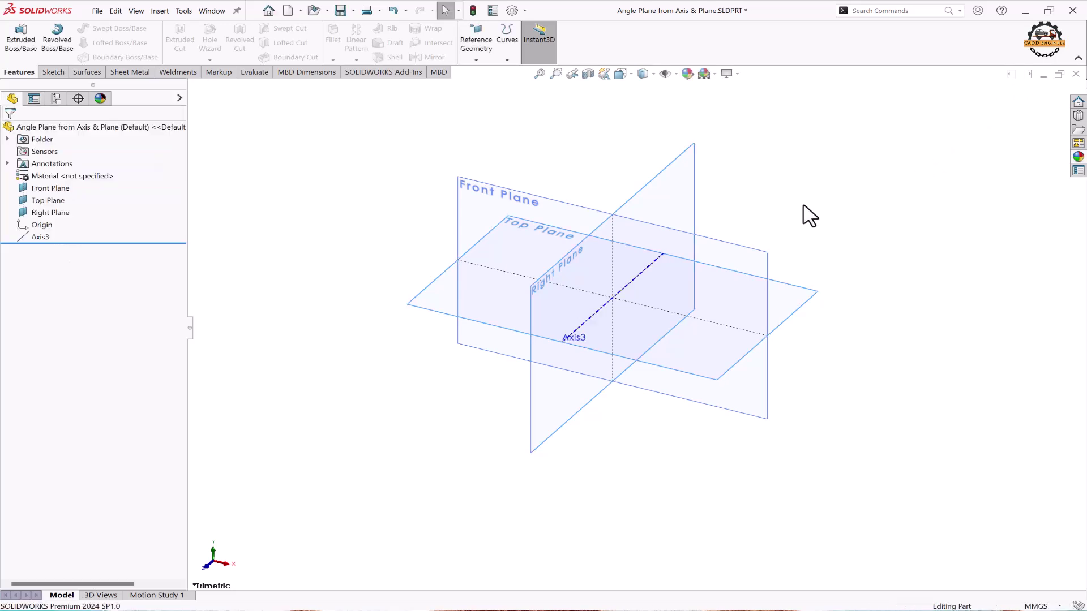
# Set up a reference plane through the axis at an angle of 45° to the Top Plane.
pyautogui.click(476, 60)
pyautogui.click(488, 74)
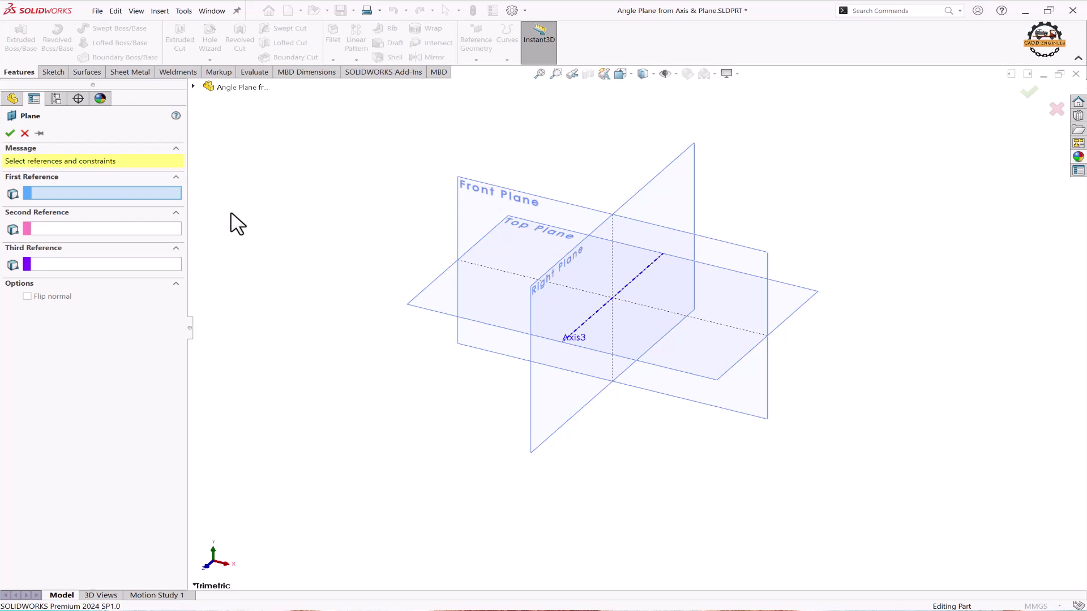
pyautogui.click(644, 268)
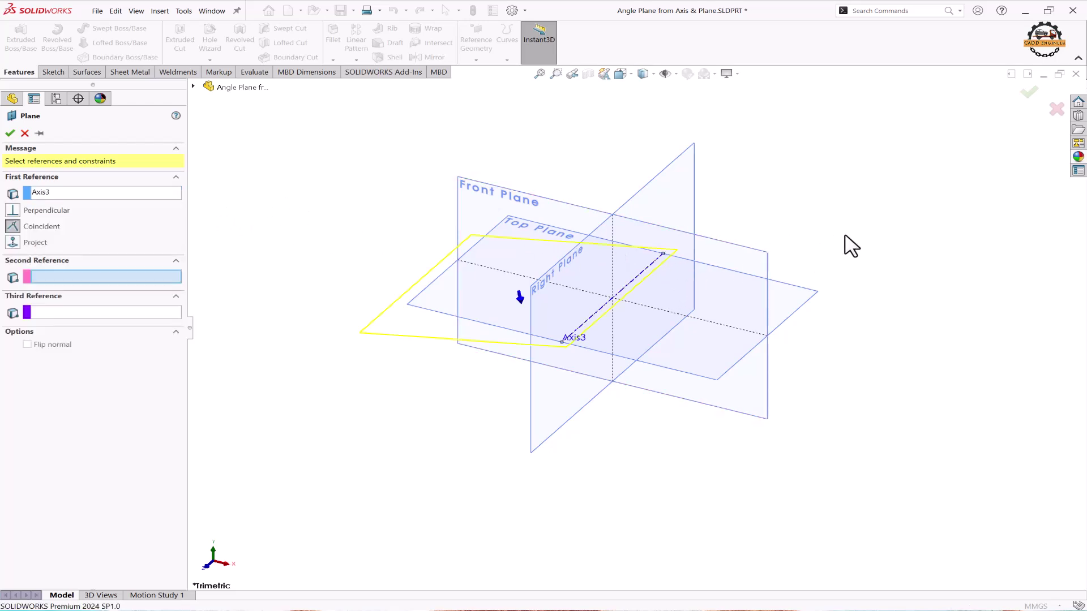
pyautogui.click(814, 291)
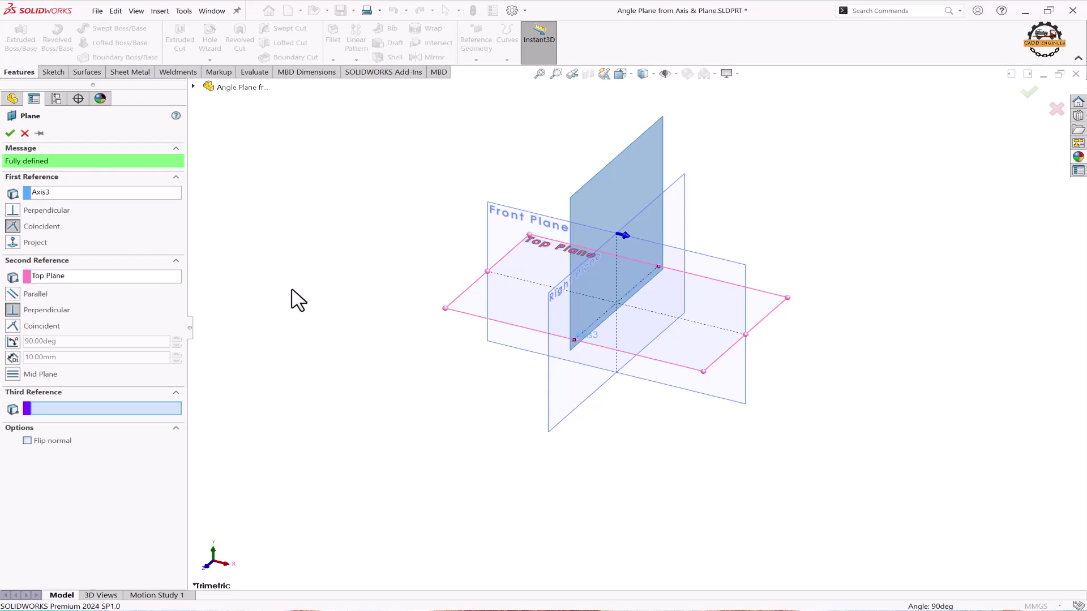
pyautogui.click(13, 341)
pyautogui.doubleClick(48, 341)
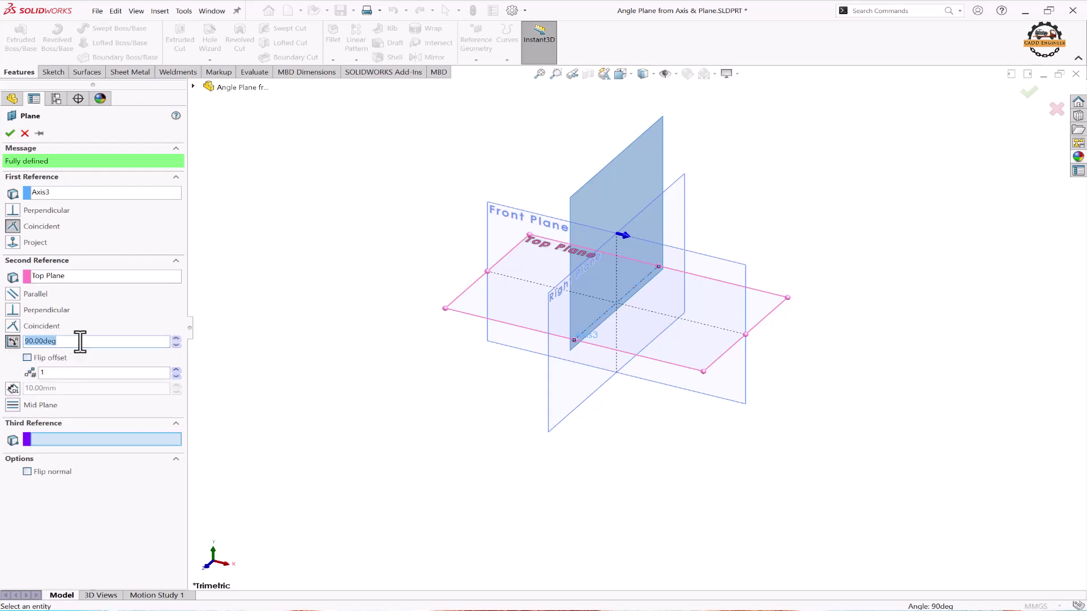
pyautogui.write('4')
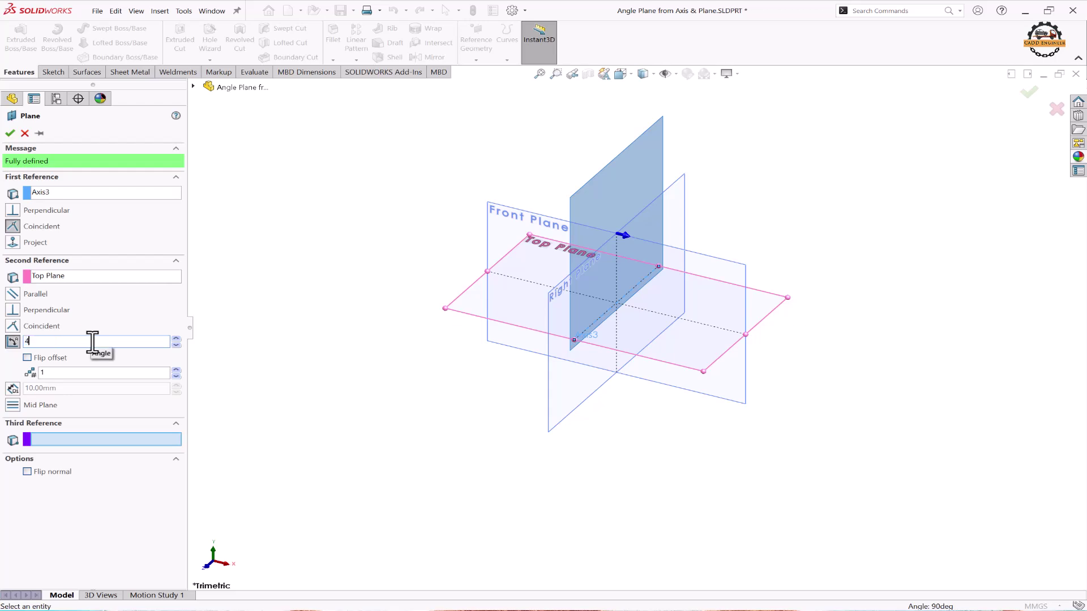
pyautogui.write('5.00deg')
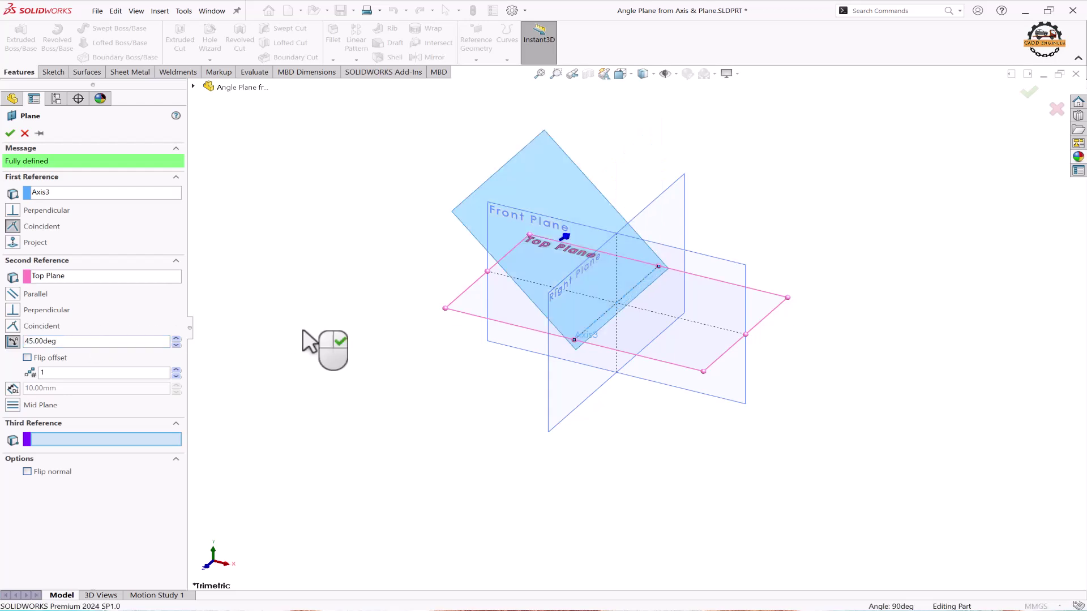
# Try the flipped angle direction, restore the original side, and increase the number of angled planes through the axis.
pyautogui.click(27, 358)
pyautogui.click(27, 358)
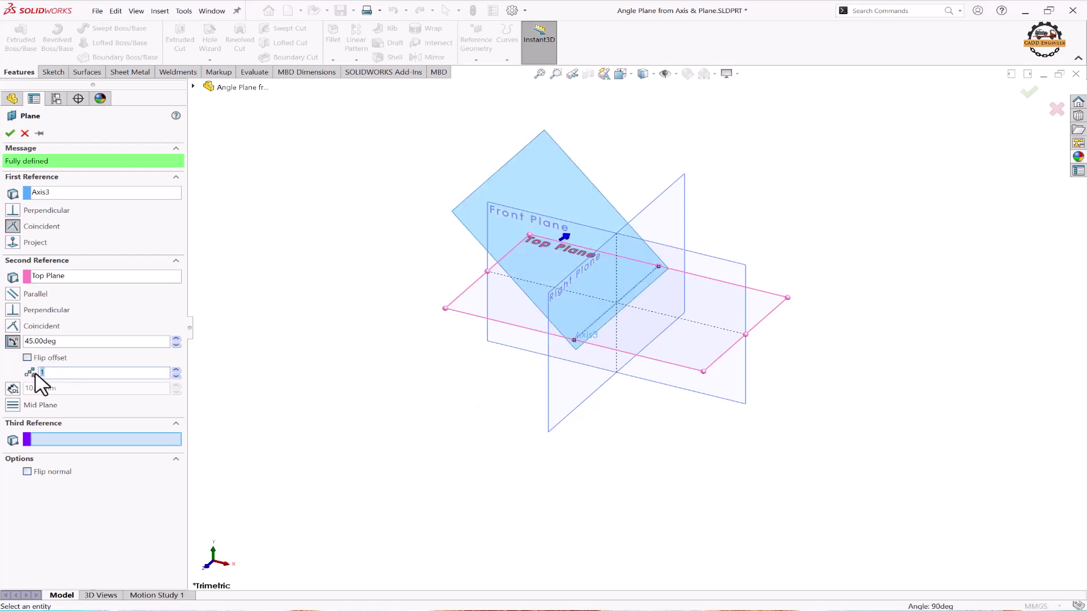
pyautogui.click(69, 373)
pyautogui.click(177, 370)
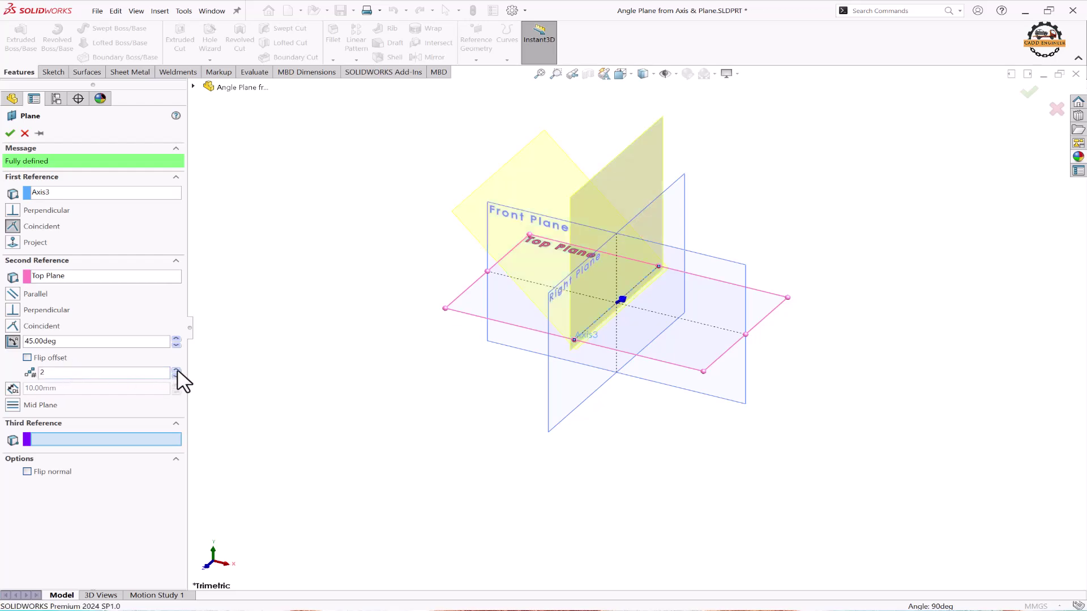
pyautogui.click(177, 370)
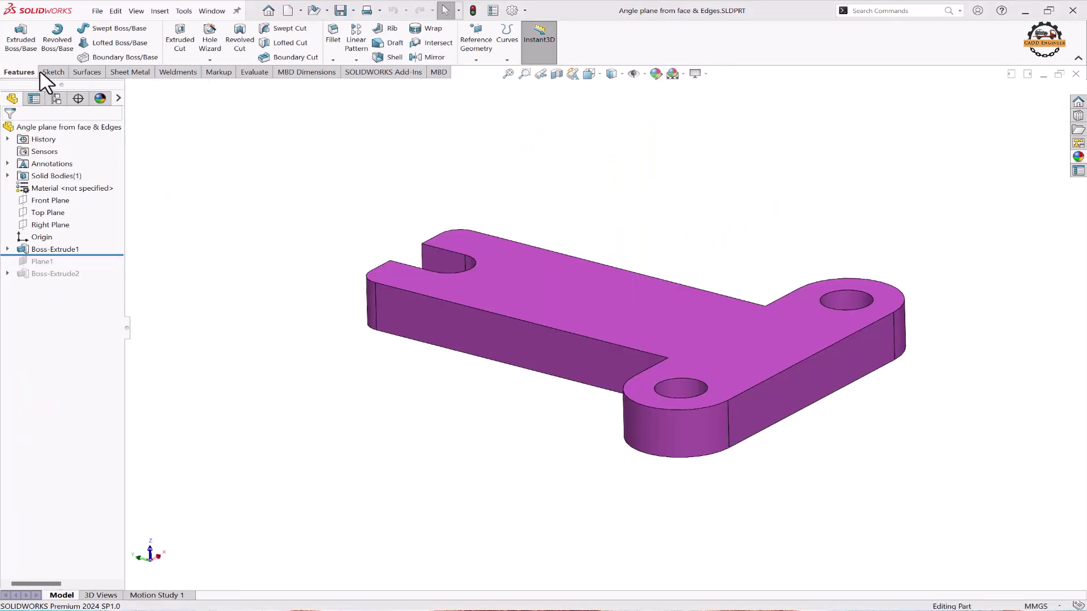
# Create a reference plane through the long straight top edge at the plate's two-hole end, at 30° to the top face.
pyautogui.click(476, 60)
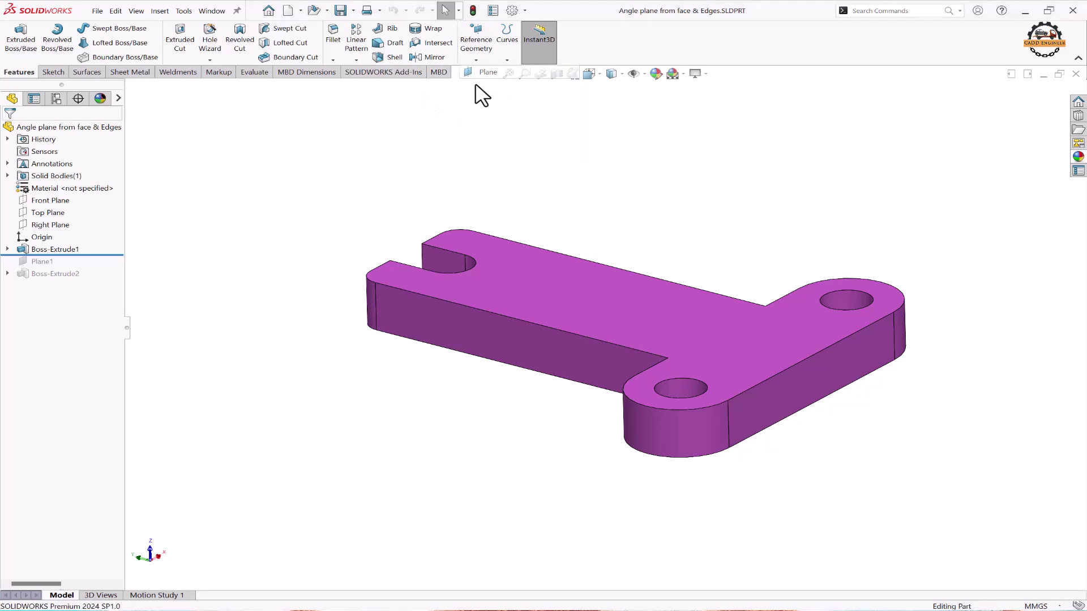
pyautogui.press('Left')
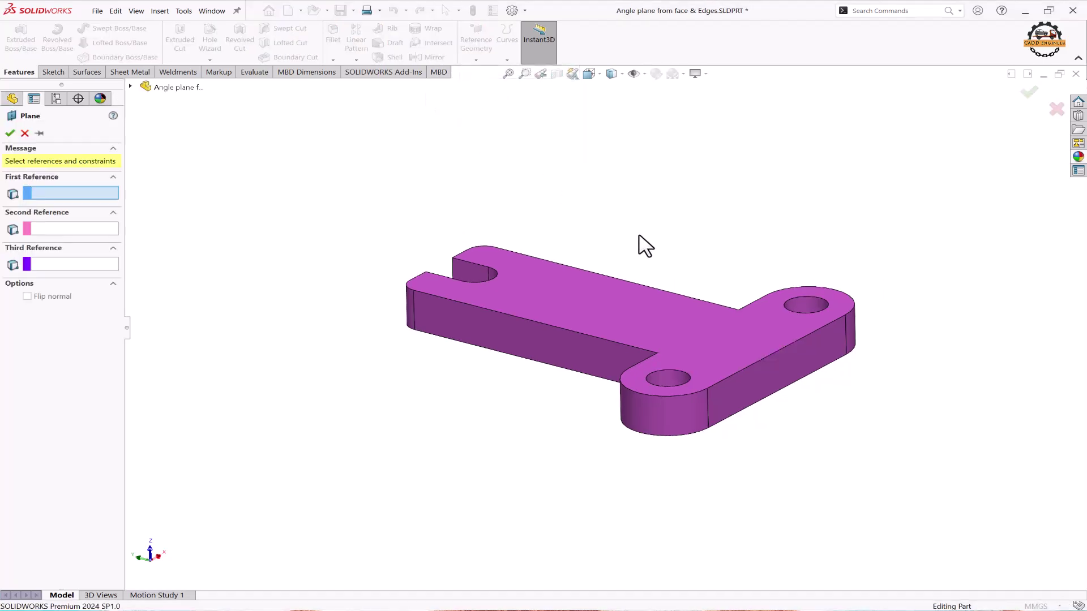
pyautogui.click(783, 347)
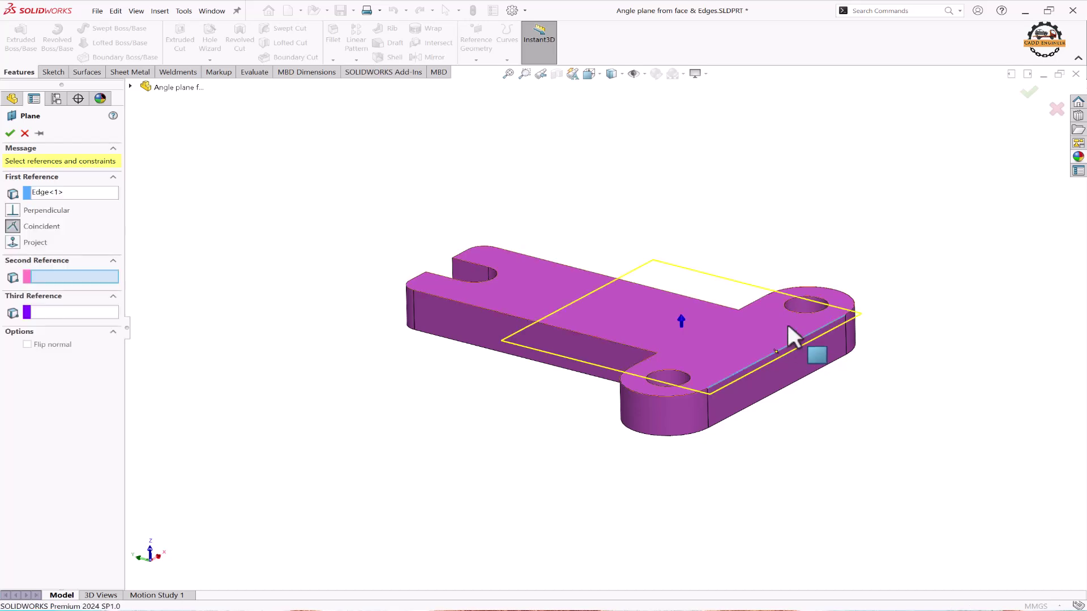
pyautogui.click(656, 311)
pyautogui.moveTo(656, 312); pyautogui.dragTo(634, 211, button='middle')
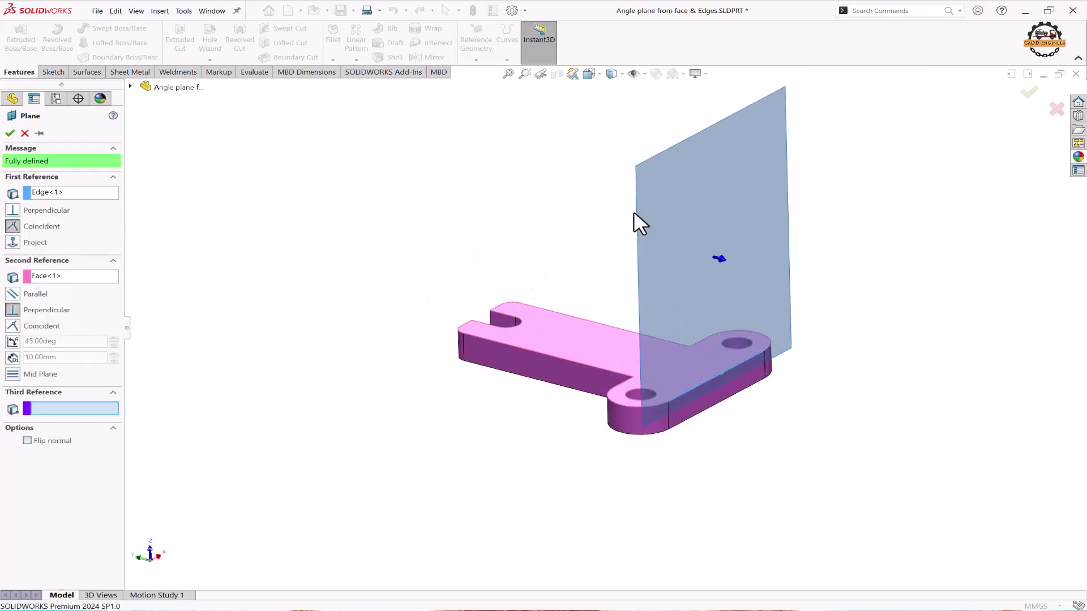
pyautogui.click(14, 342)
pyautogui.doubleClick(68, 342)
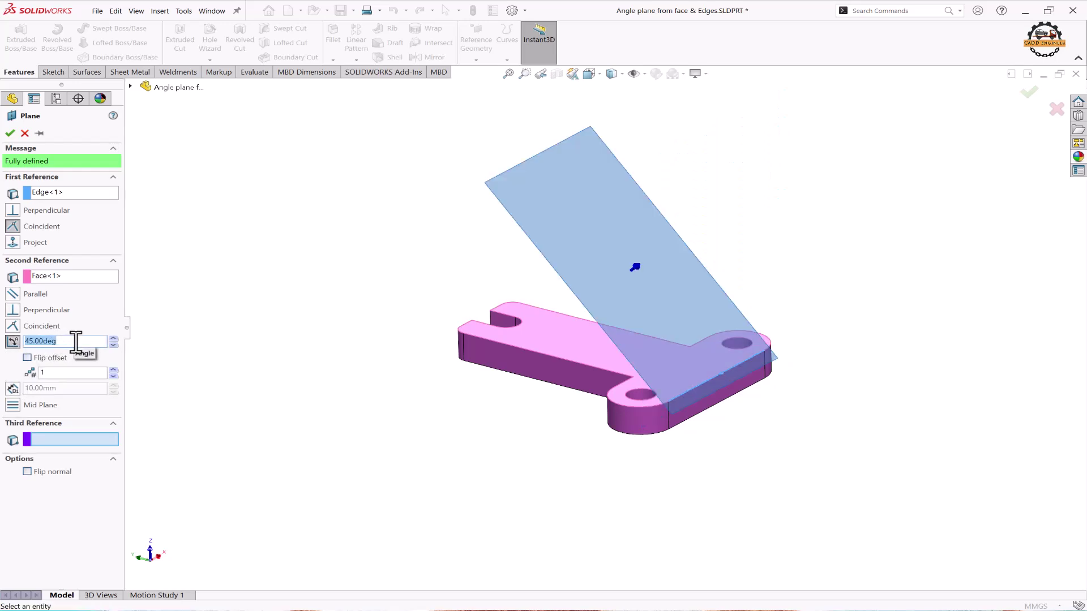
pyautogui.press('Return')
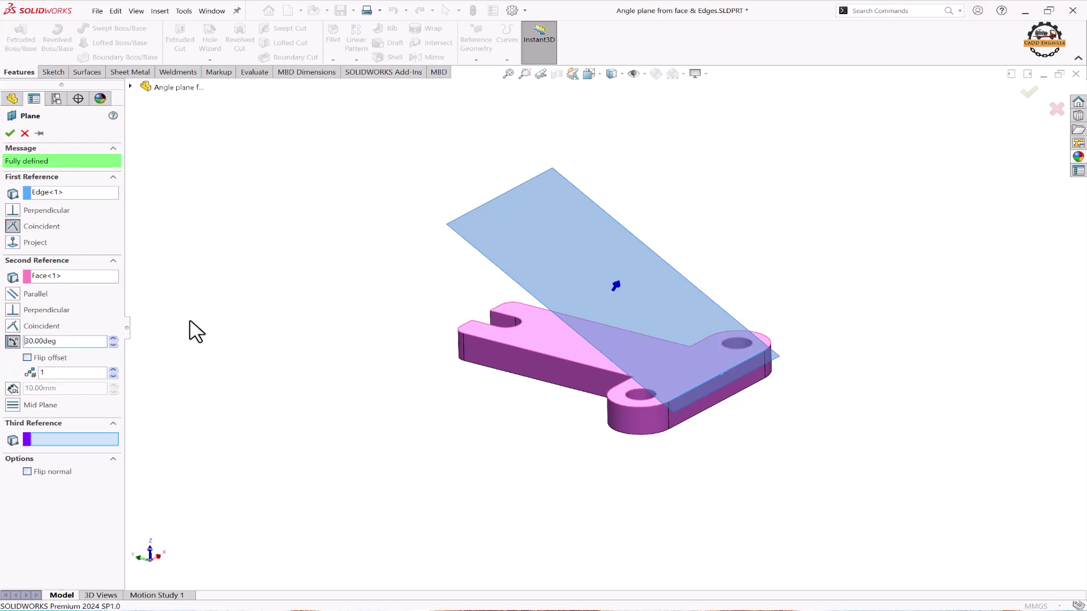
pyautogui.click(11, 134)
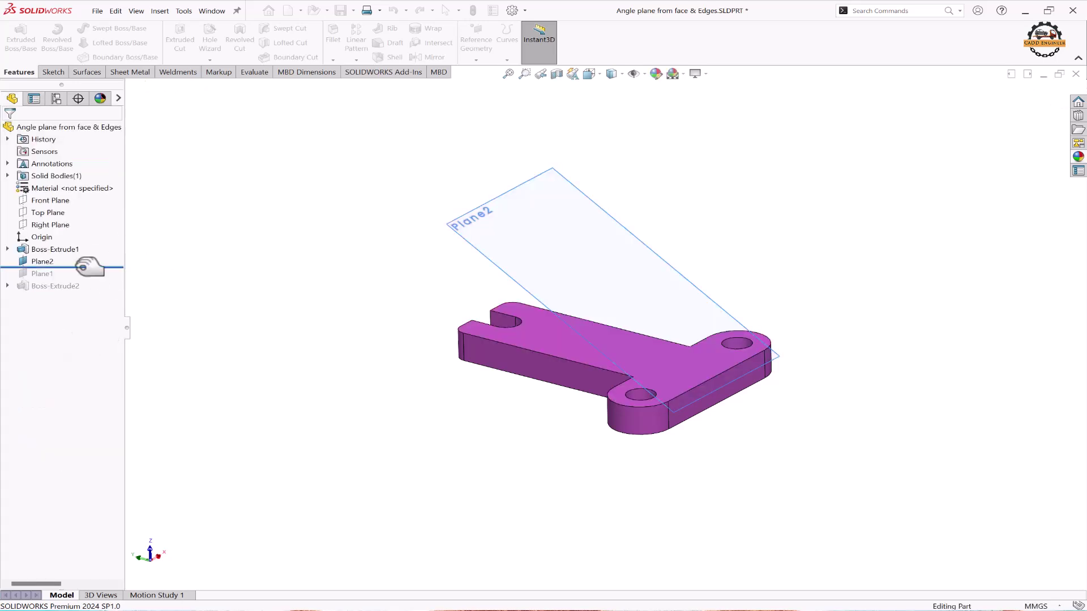
# Delete the angled reference plane on the plate's edge.
pyautogui.rightClick(43, 262)
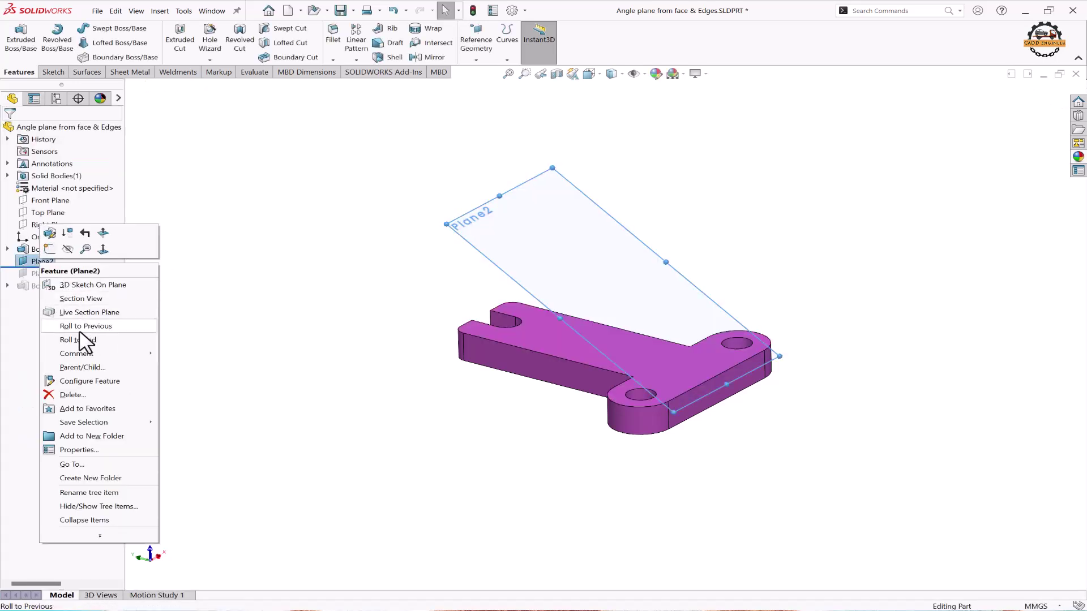
pyautogui.click(91, 395)
pyautogui.click(480, 98)
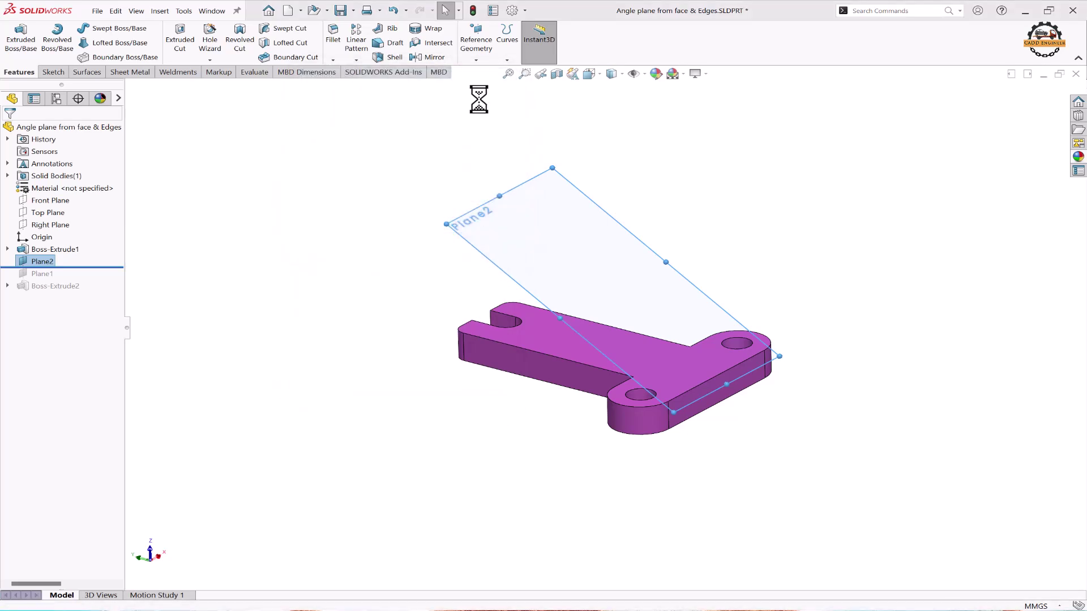
# Set up a plane from the plate's top face and the straight top edge at its two-hole end, angled at 30°.
pyautogui.click(476, 57)
pyautogui.click(487, 76)
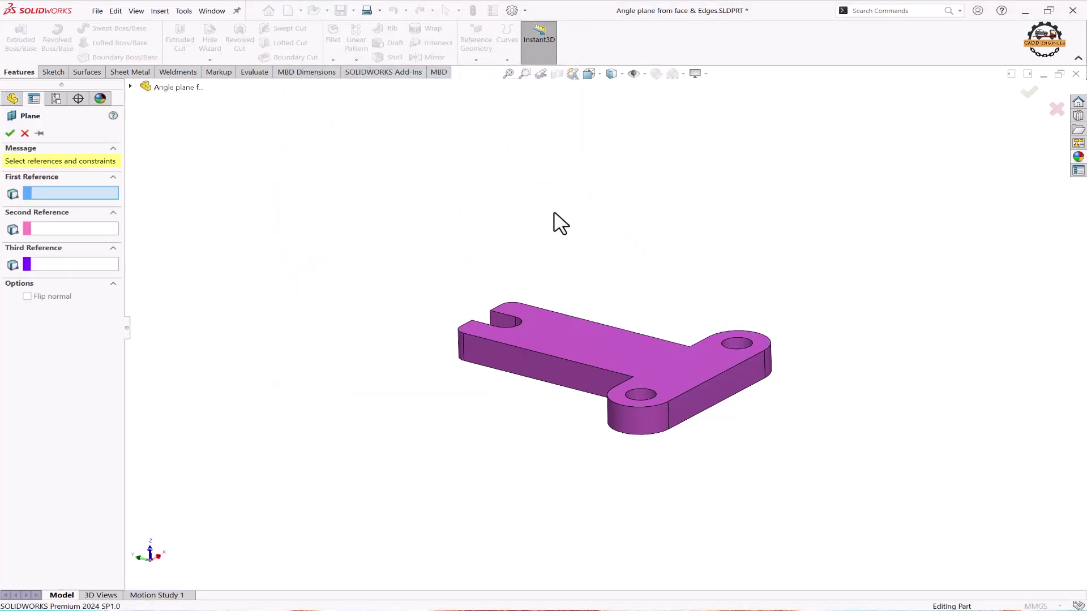
pyautogui.click(581, 335)
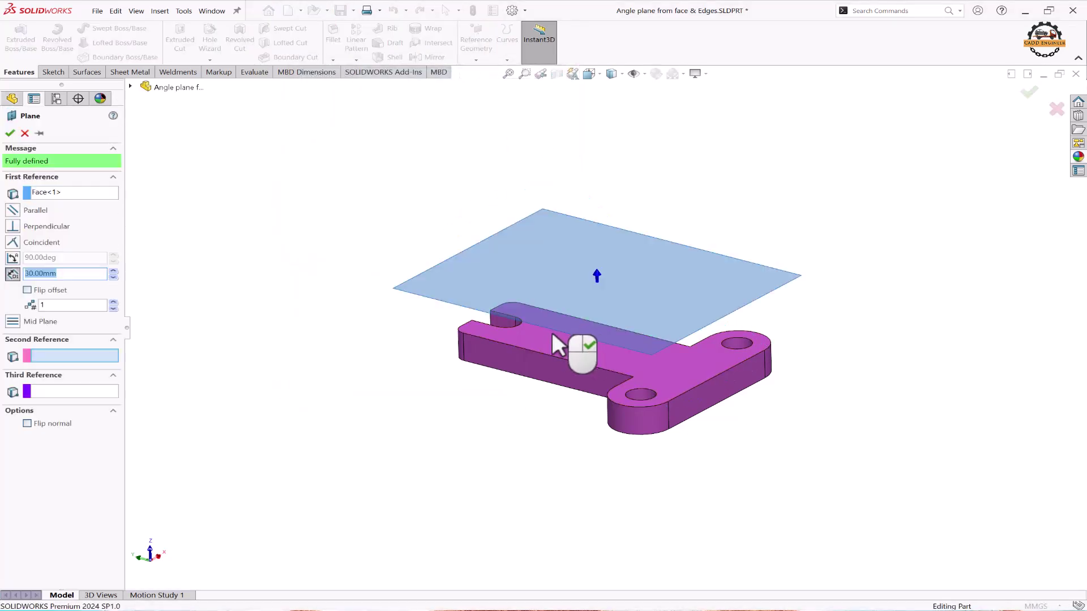
pyautogui.click(722, 371)
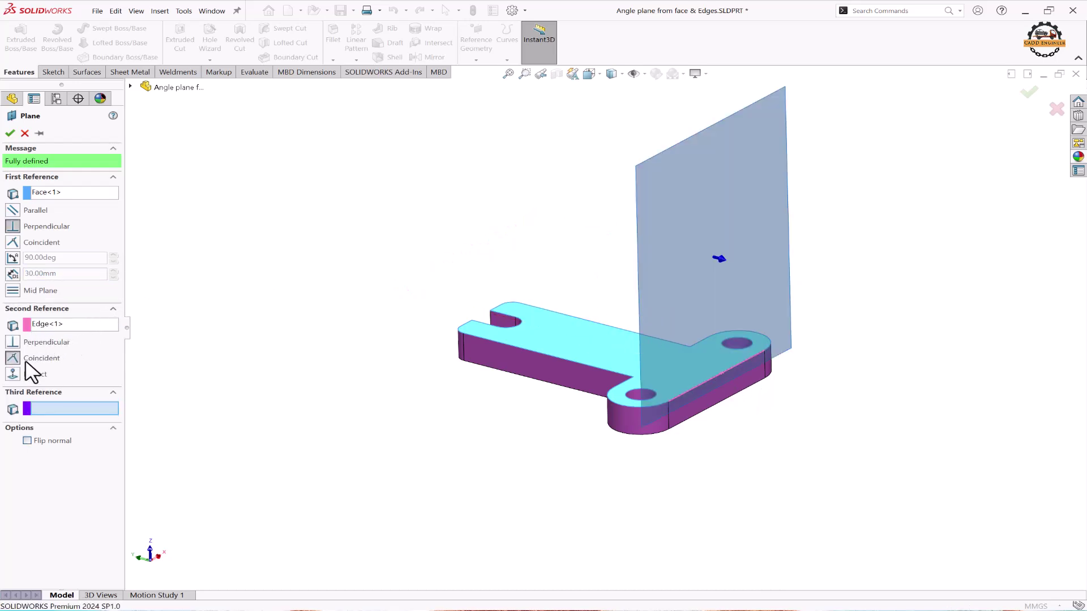
pyautogui.click(13, 258)
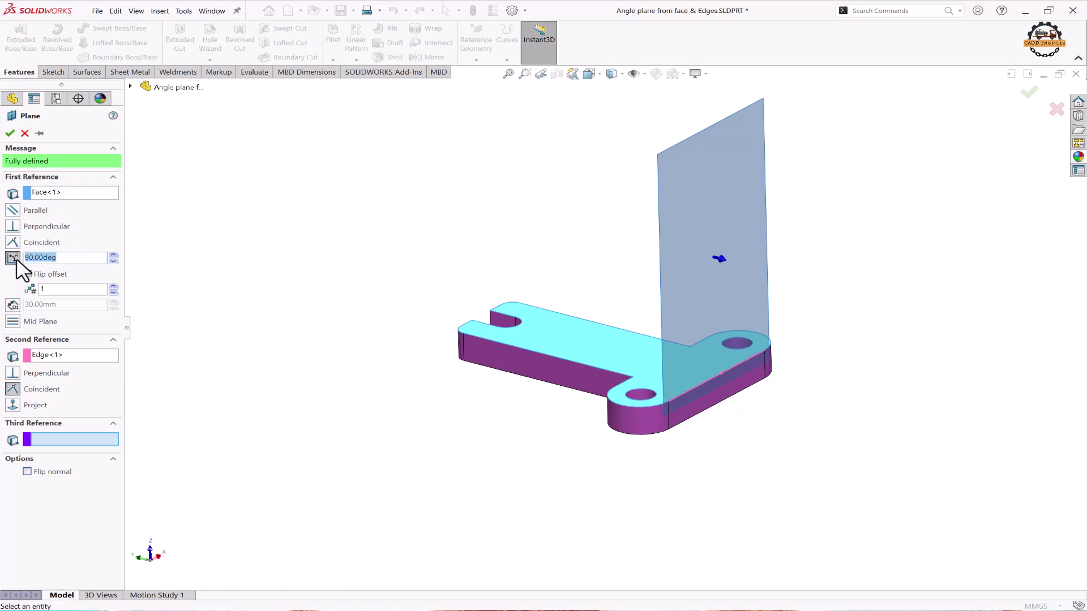
pyautogui.press('Return')
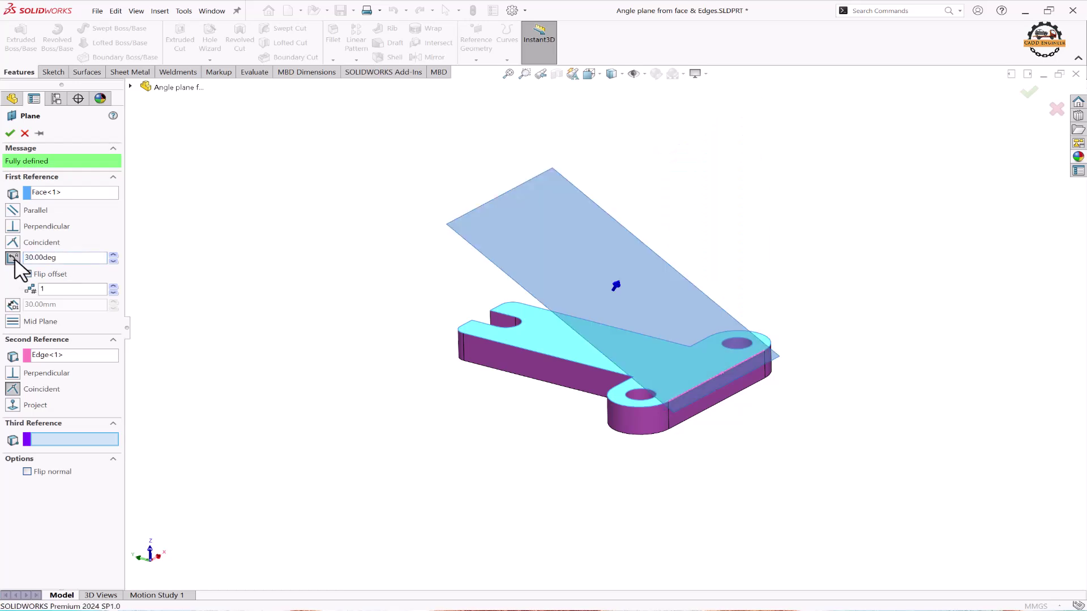
# Try the flipped angle direction, set the number of planes to 3, and return them to the side above the top face.
pyautogui.click(27, 274)
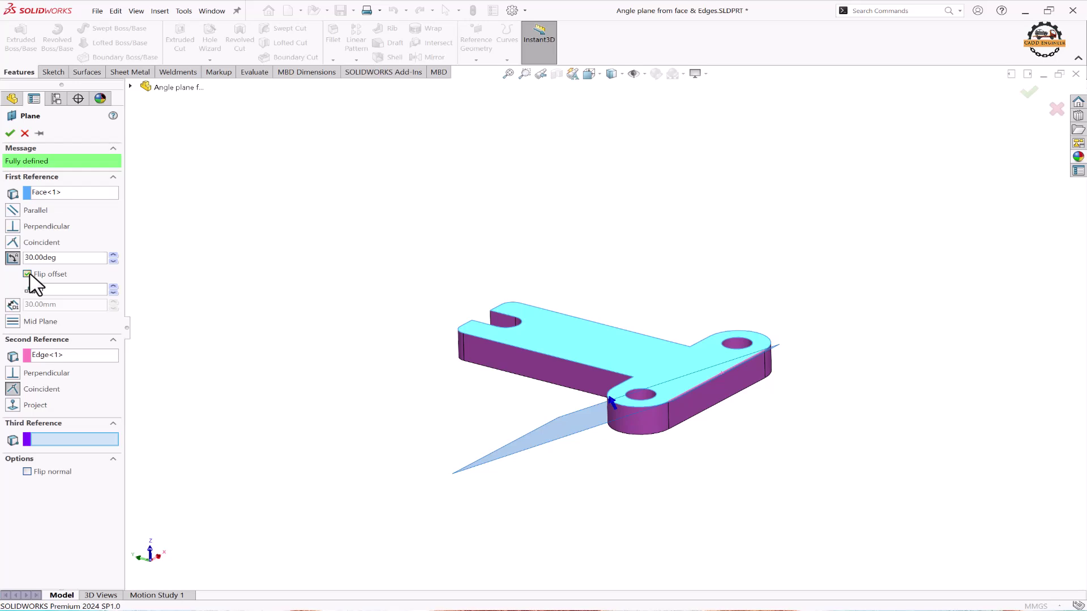
pyautogui.click(113, 287)
pyautogui.click(113, 286)
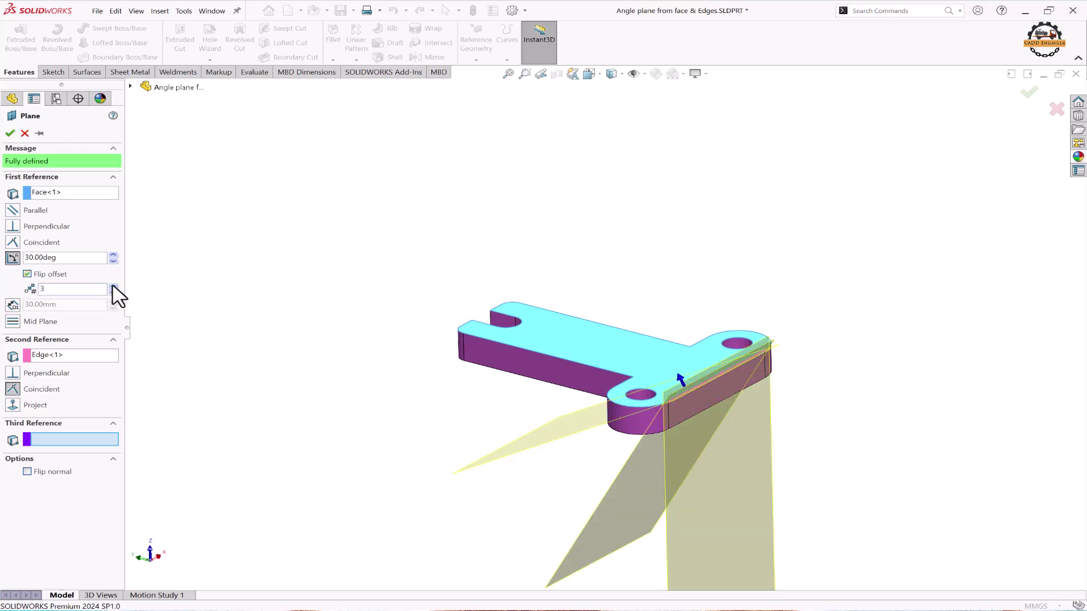
pyautogui.click(28, 274)
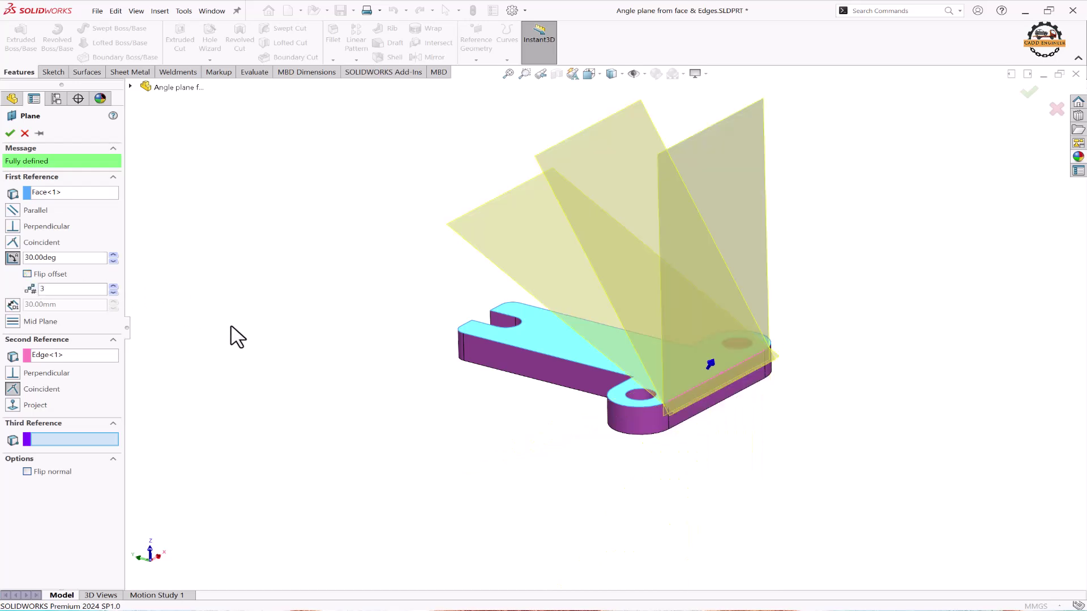
pyautogui.moveTo(580, 330)
pyautogui.mouseDown(button='middle')
pyautogui.moveTo(633, 316)
pyautogui.moveTo(597, 305)
pyautogui.moveTo(587, 322)
pyautogui.mouseUp(button='middle')
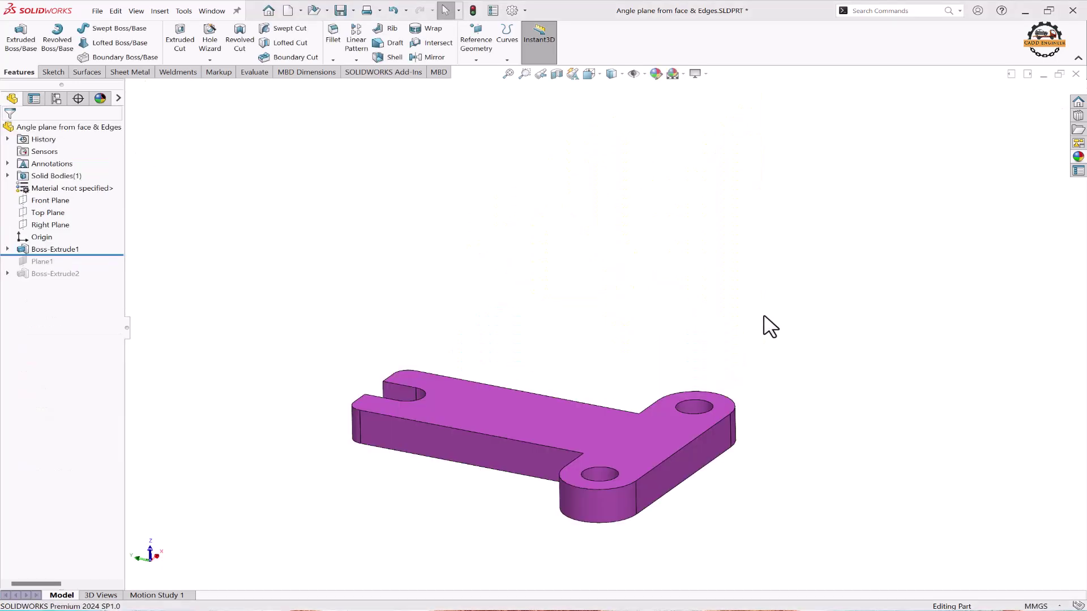
# Sketch a slanted line on the plate's top face, running across the arm from one side edge to the other, and exit the sketch.
pyautogui.click(535, 388)
pyautogui.click(557, 369)
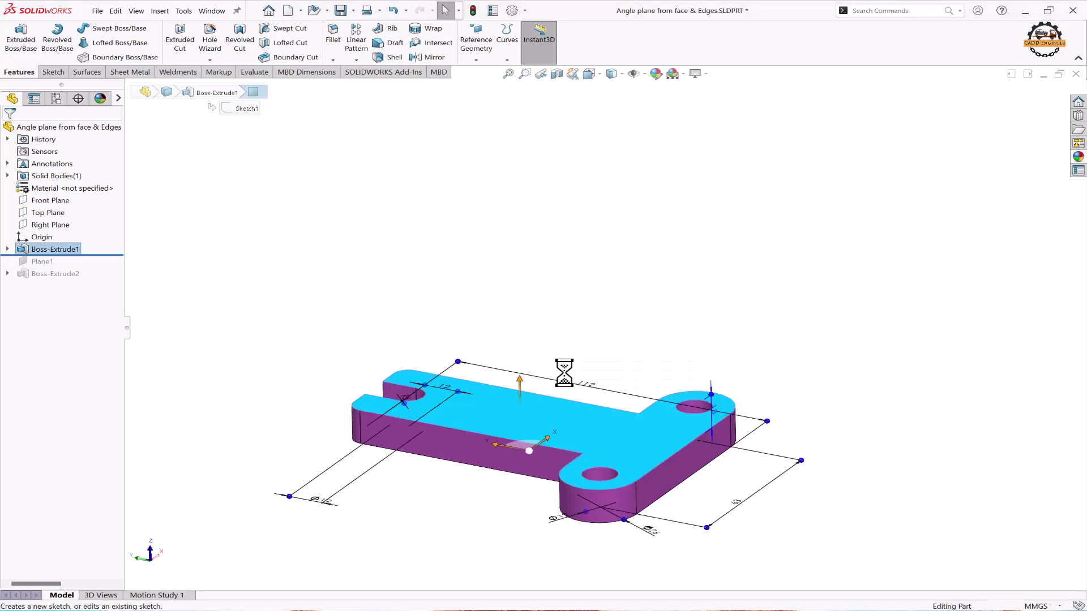
pyautogui.click(76, 28)
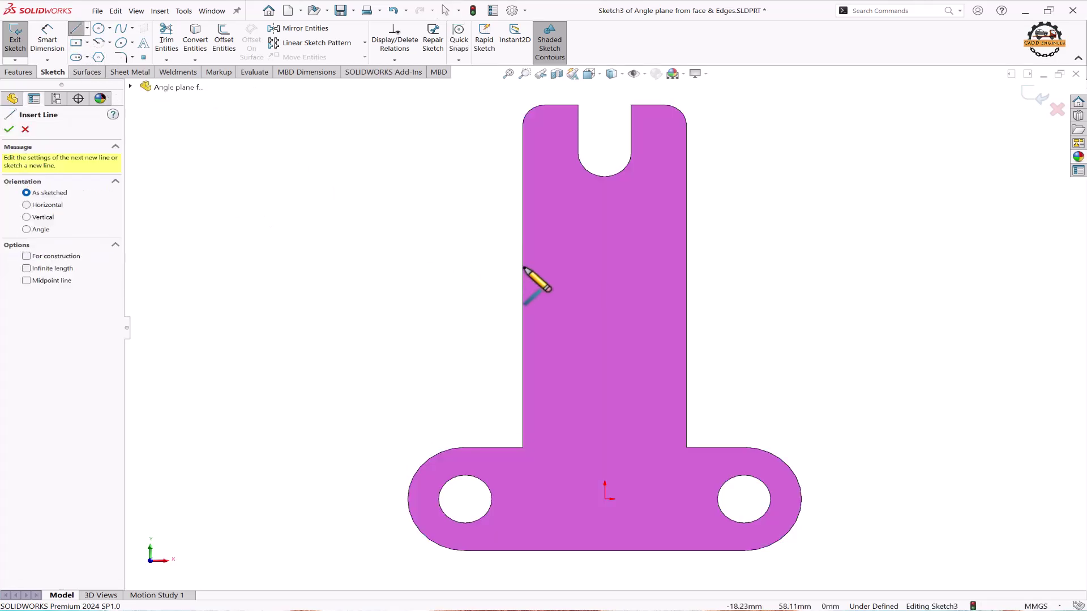
pyautogui.click(546, 280)
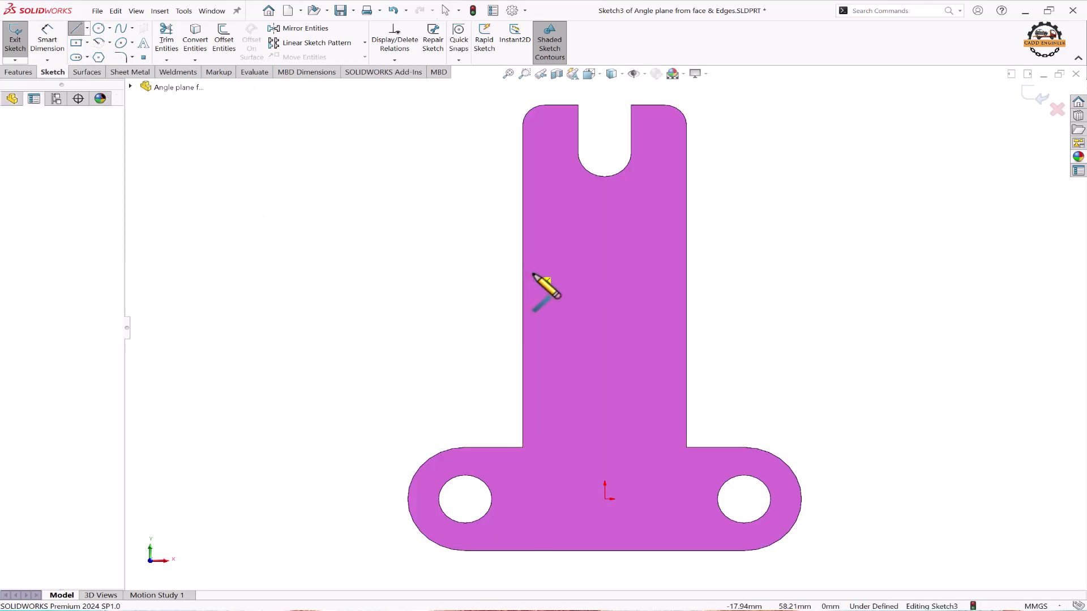
pyautogui.doubleClick(686, 356)
pyautogui.click(1039, 99)
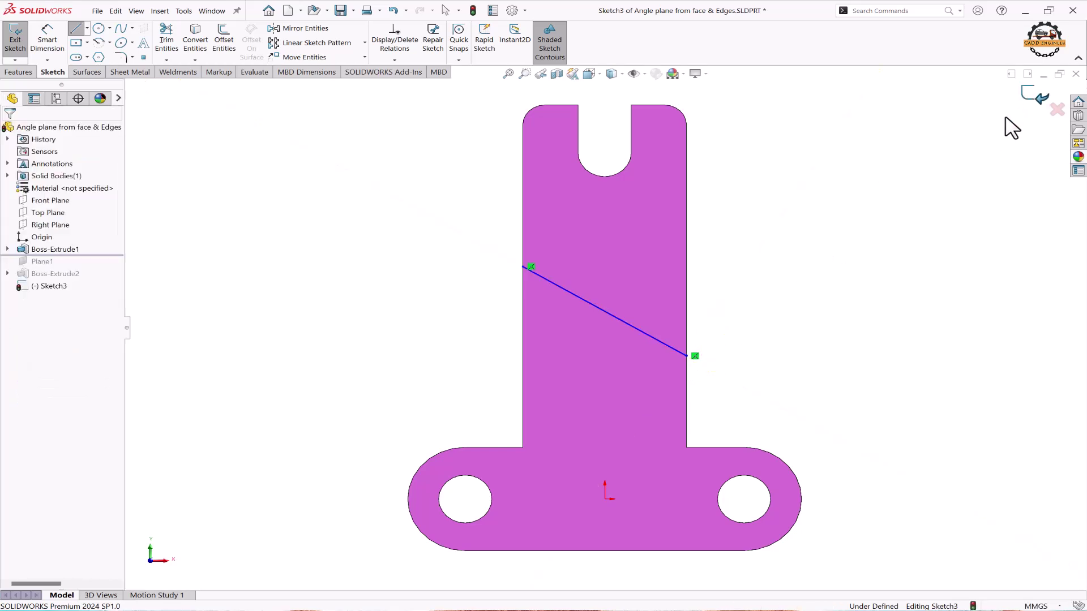
# Set up a plane through the slanted sketch line, at a 30° angle to the plate's top face.
pyautogui.moveTo(847, 240)
pyautogui.mouseDown(button='middle')
pyautogui.moveTo(724, 297)
pyautogui.moveTo(793, 254)
pyautogui.moveTo(686, 238)
pyautogui.mouseUp(button='middle')
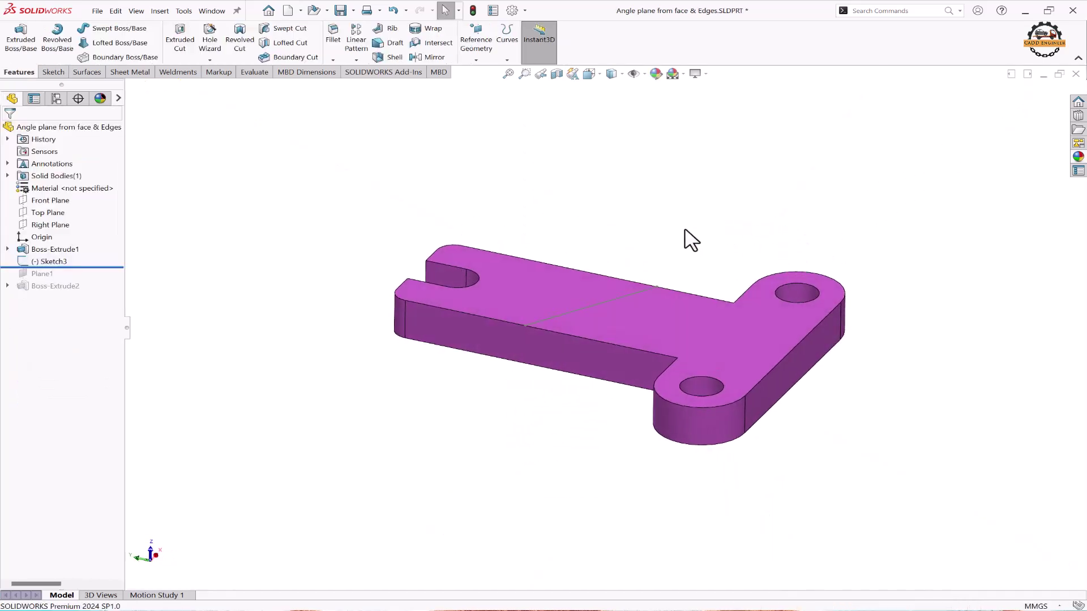
pyautogui.click(475, 60)
pyautogui.click(484, 71)
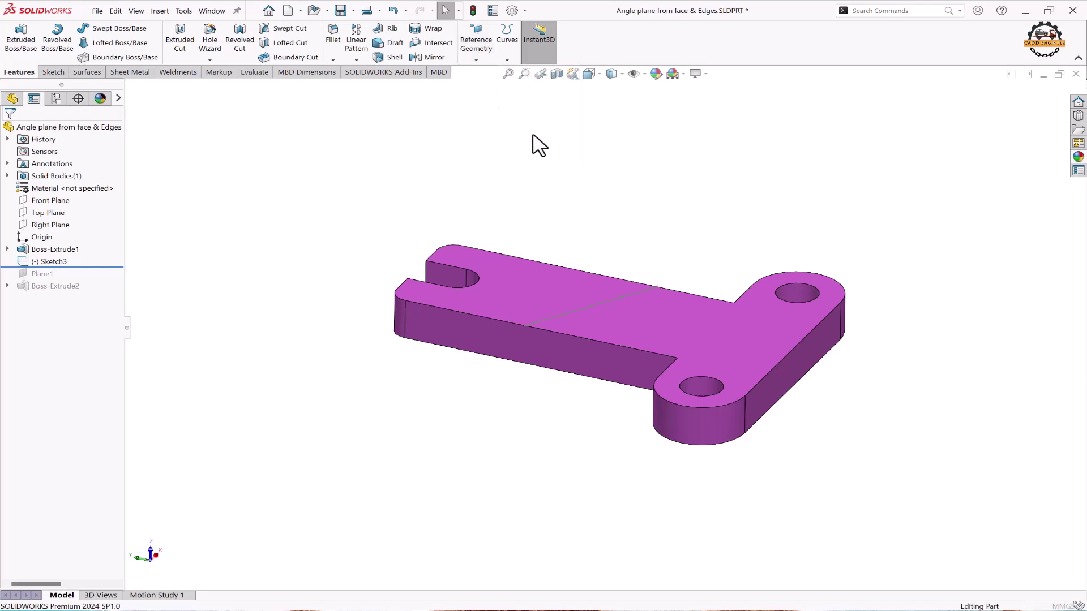
pyautogui.click(598, 302)
pyautogui.click(674, 314)
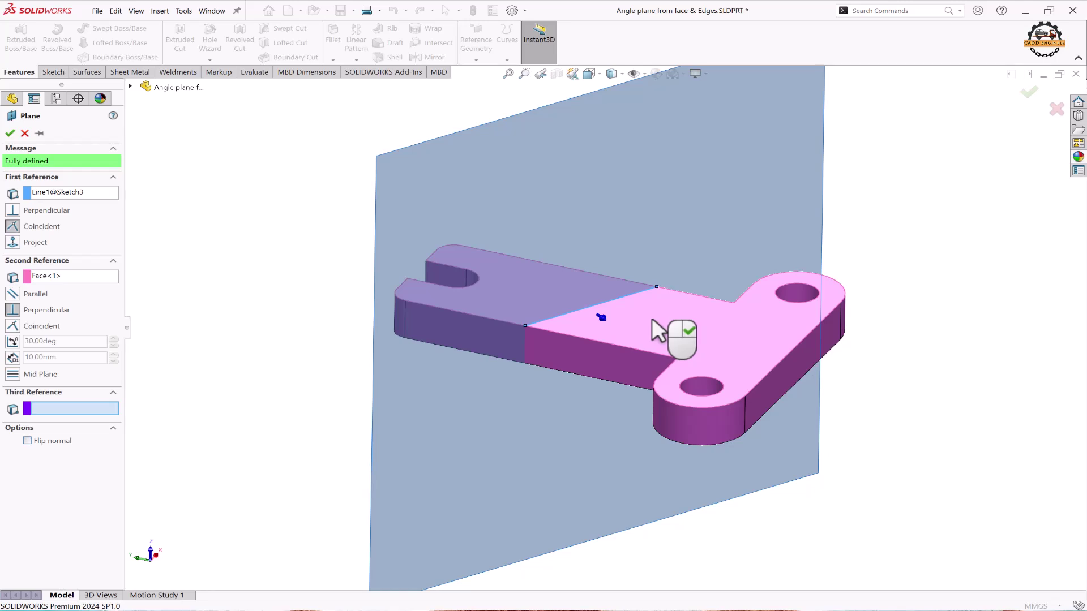
pyautogui.click(12, 341)
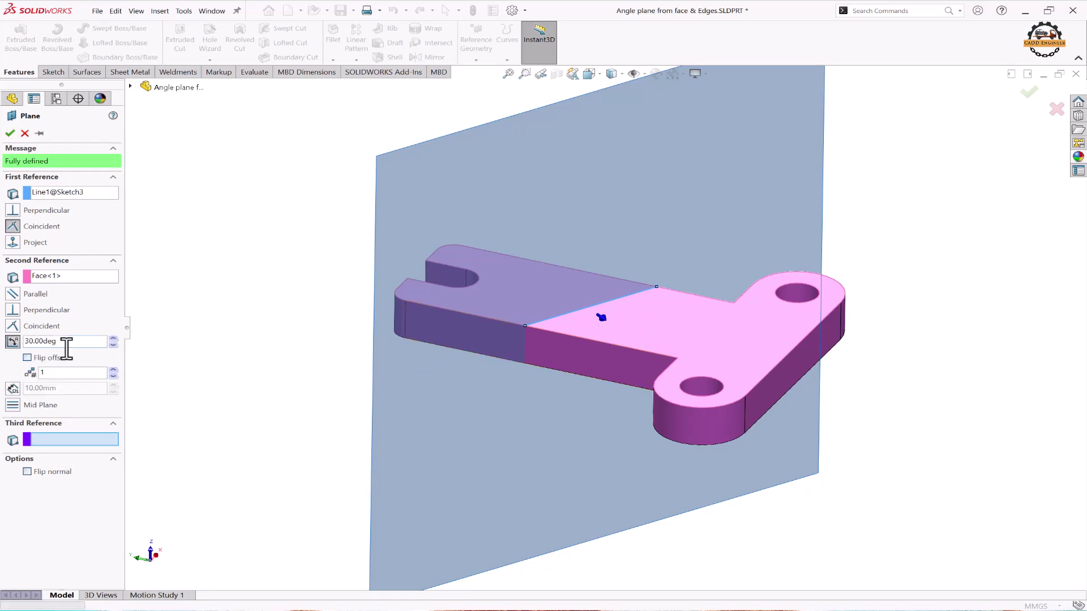
# Increase the plane's angle to the top face to 81° and create the plane.
pyautogui.click(113, 339)
pyautogui.click(113, 339)
pyautogui.click(113, 338)
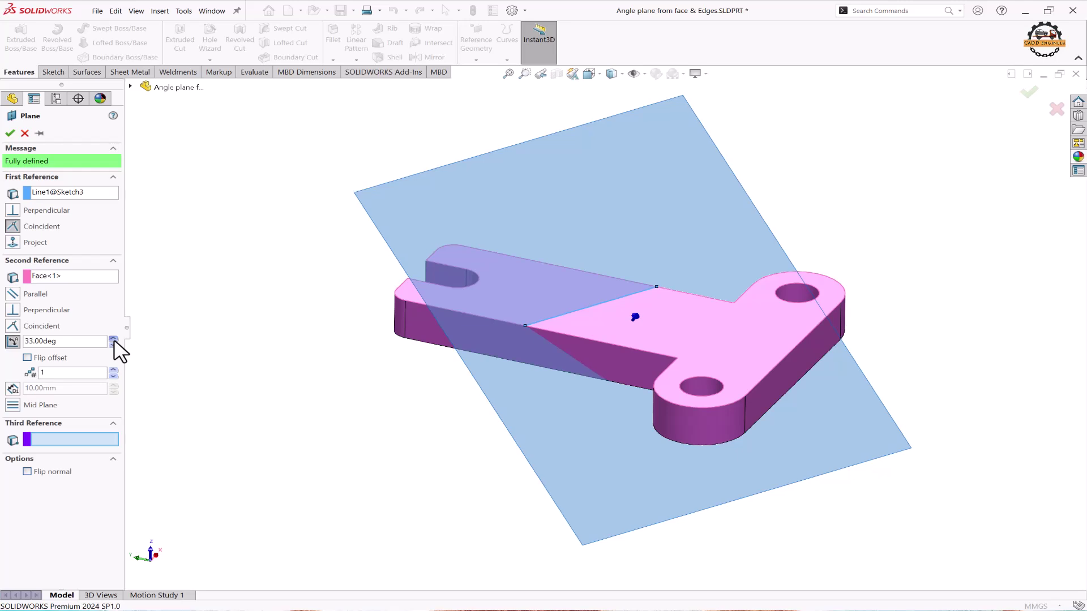
pyautogui.click(113, 339)
pyautogui.click(113, 338)
pyautogui.click(113, 338)
pyautogui.click(113, 338)
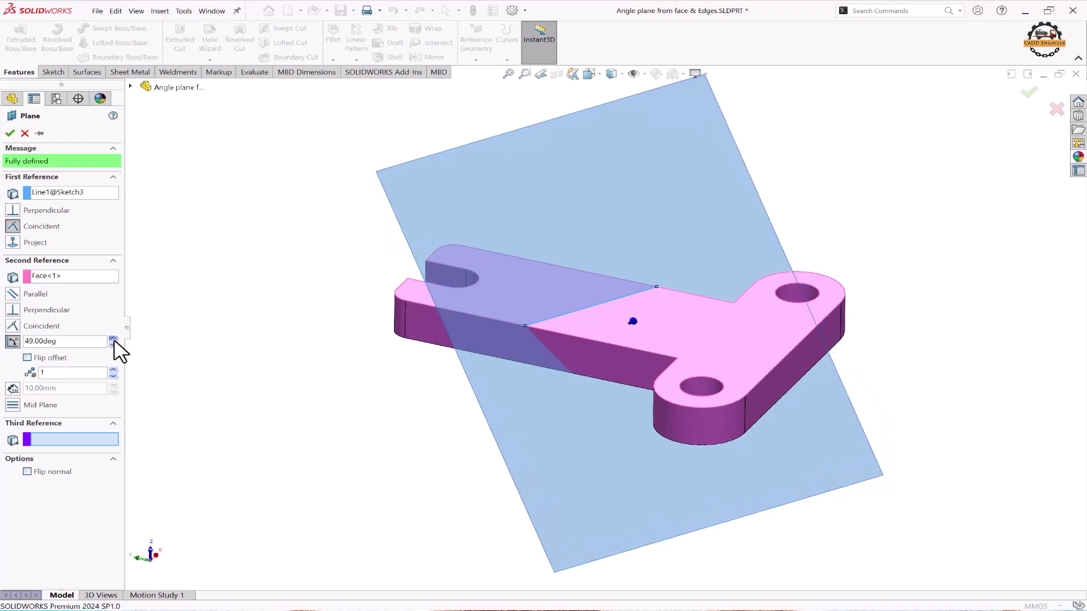
pyautogui.click(113, 338)
pyautogui.click(113, 338)
pyautogui.click(113, 339)
pyautogui.click(113, 339)
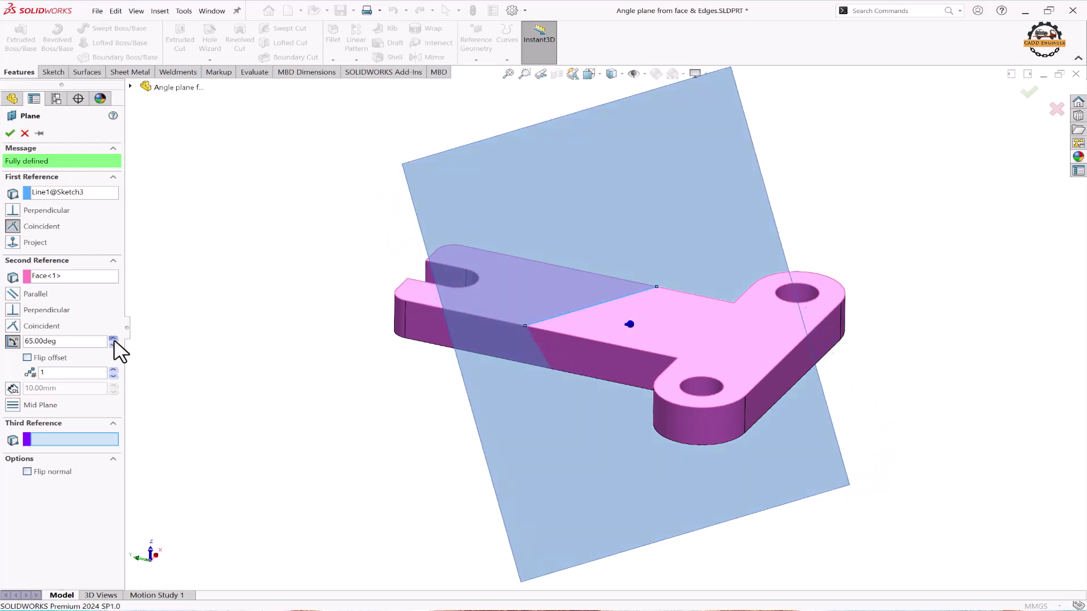
pyautogui.click(113, 338)
pyautogui.click(114, 339)
pyautogui.click(113, 339)
pyautogui.click(113, 338)
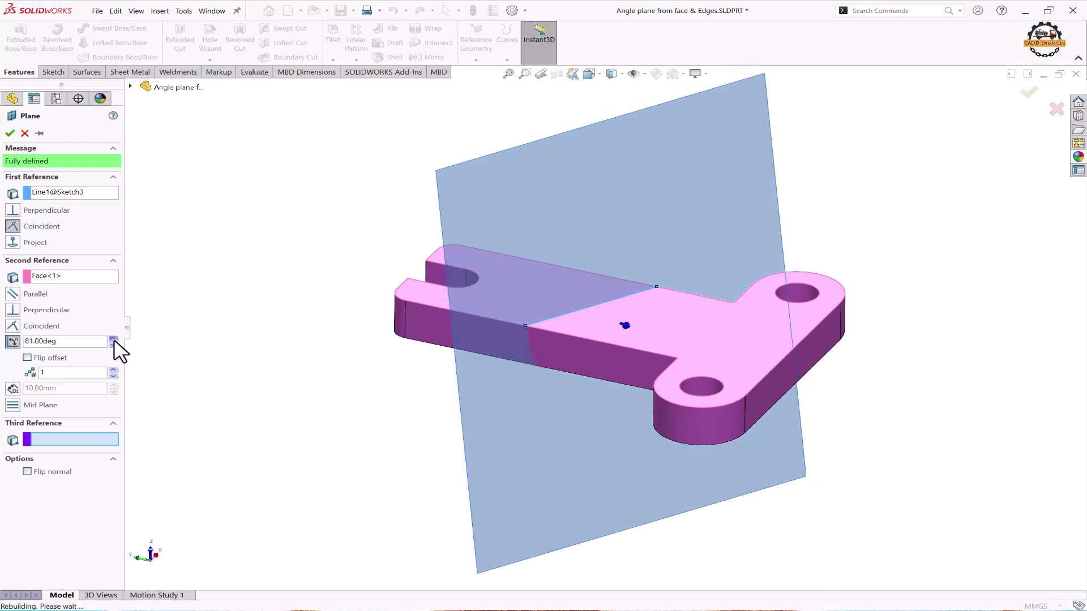
pyautogui.click(10, 133)
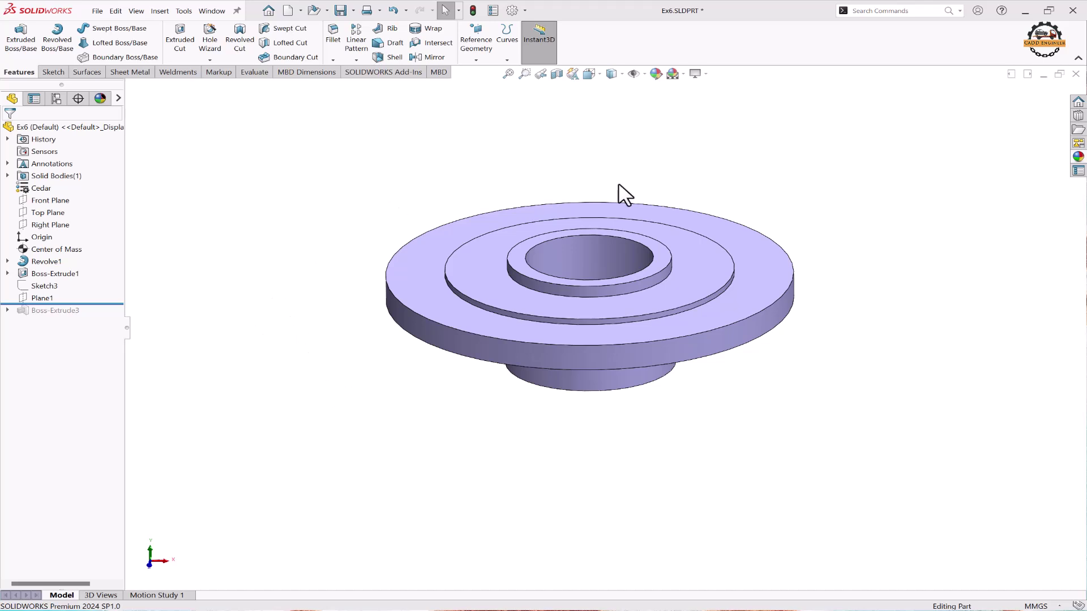
# Display the temporary axes and show the Front Plane in the round flanged part.
pyautogui.click(644, 74)
pyautogui.click(637, 103)
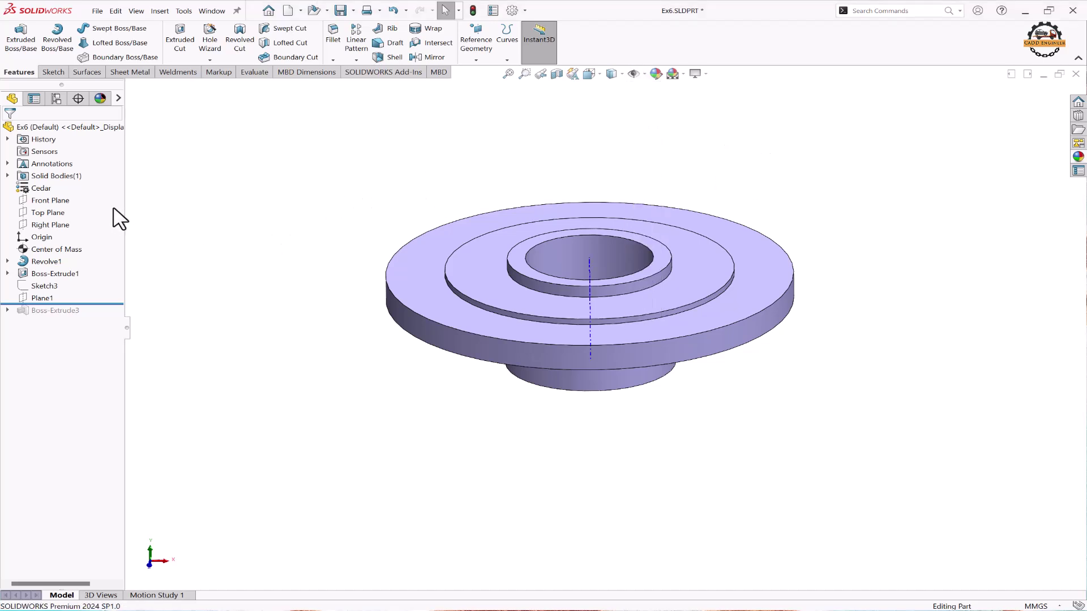
pyautogui.click(65, 200)
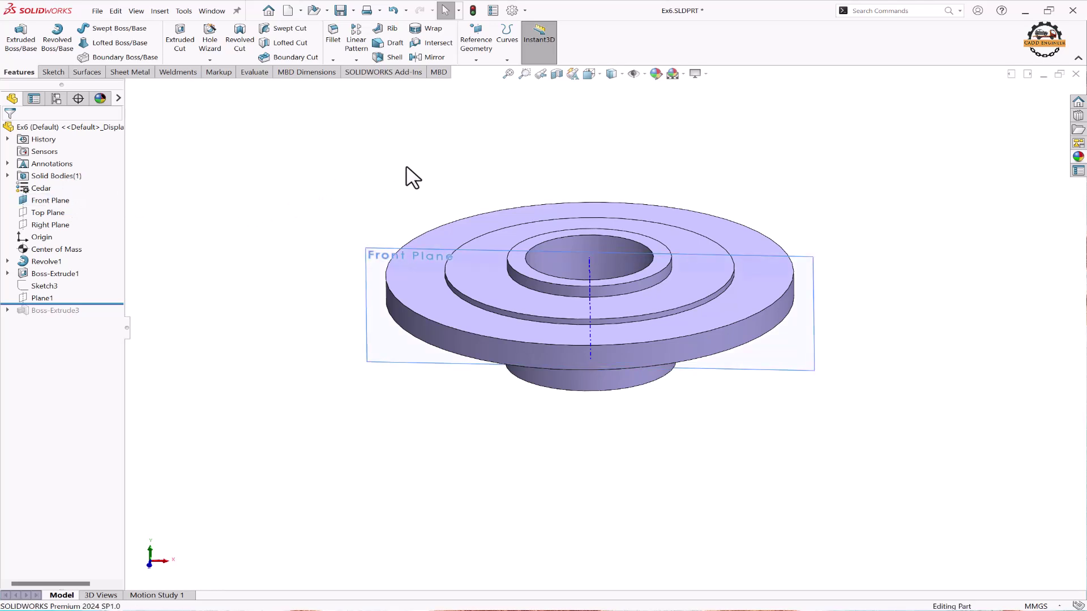
# Create a plane through the flange's central axis at 45° to the Front Plane.
pyautogui.click(476, 58)
pyautogui.click(487, 72)
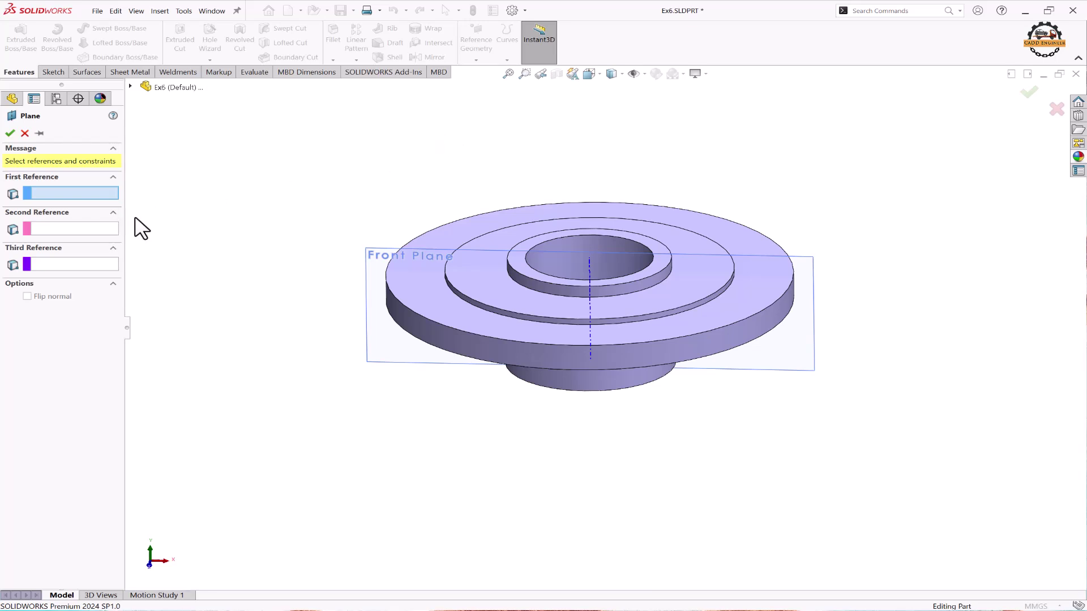
pyautogui.click(376, 254)
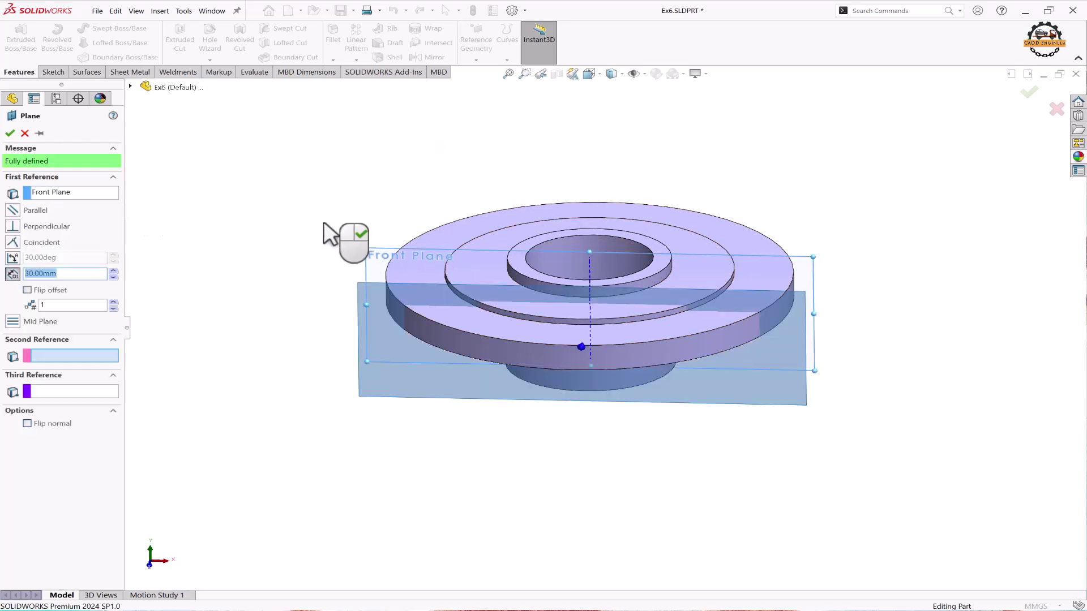
pyautogui.click(588, 264)
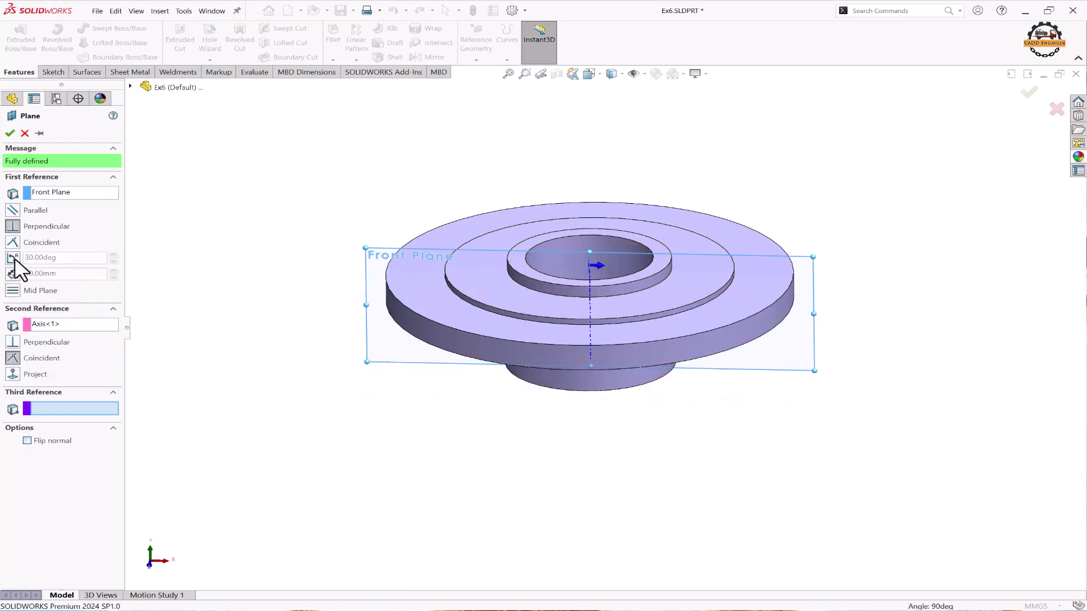
pyautogui.click(14, 259)
pyautogui.write('4')
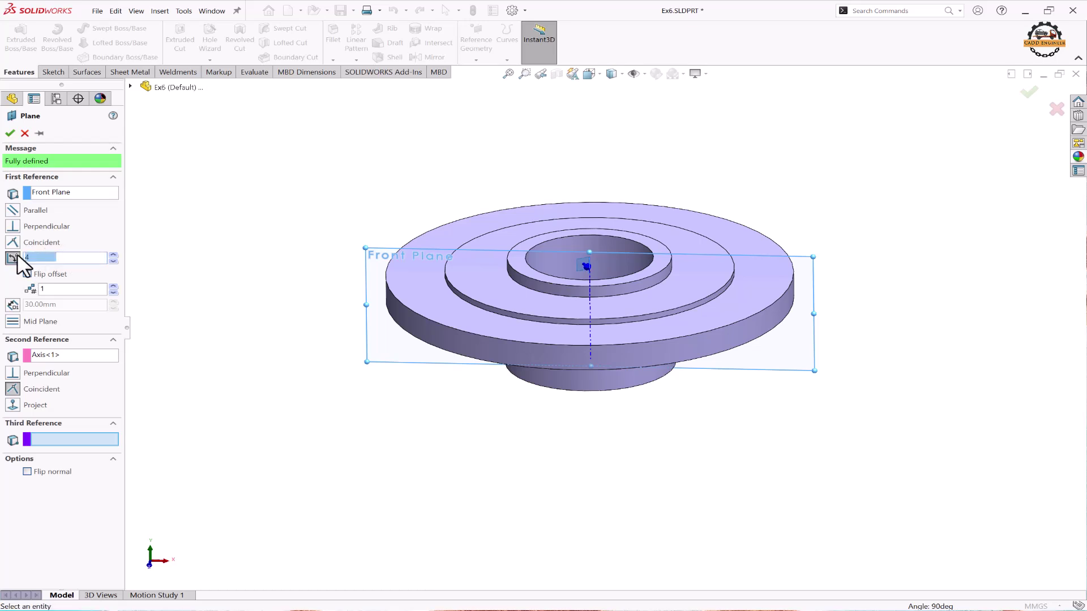
pyautogui.write('5')
pyautogui.press('Return')
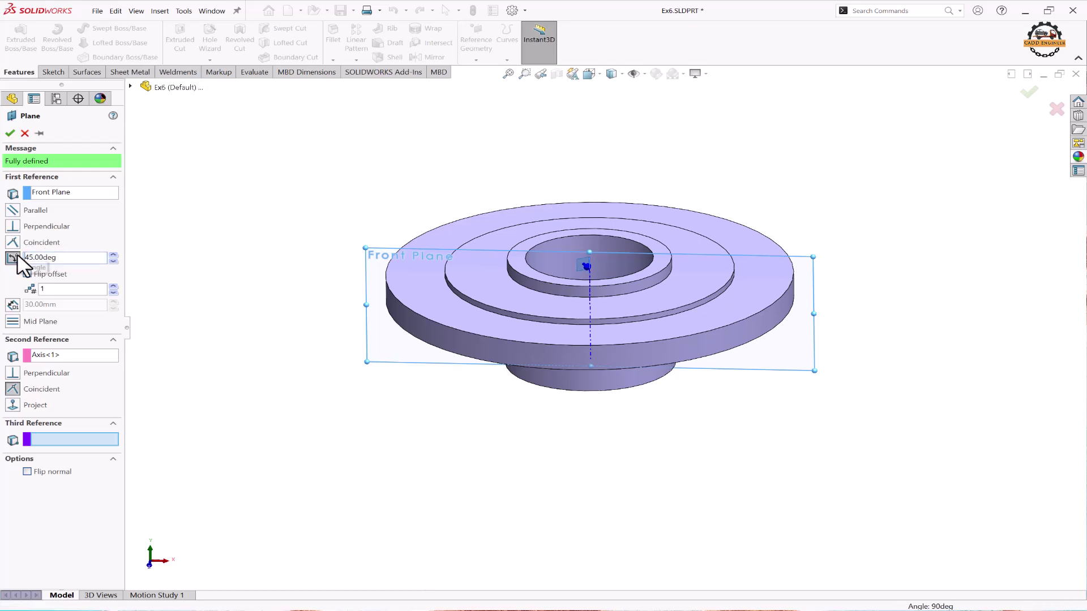
pyautogui.click(10, 134)
# Enlarge the angled plane's borders until they extend past the flange on both sides.
pyautogui.scroll(-2, 593, 271)
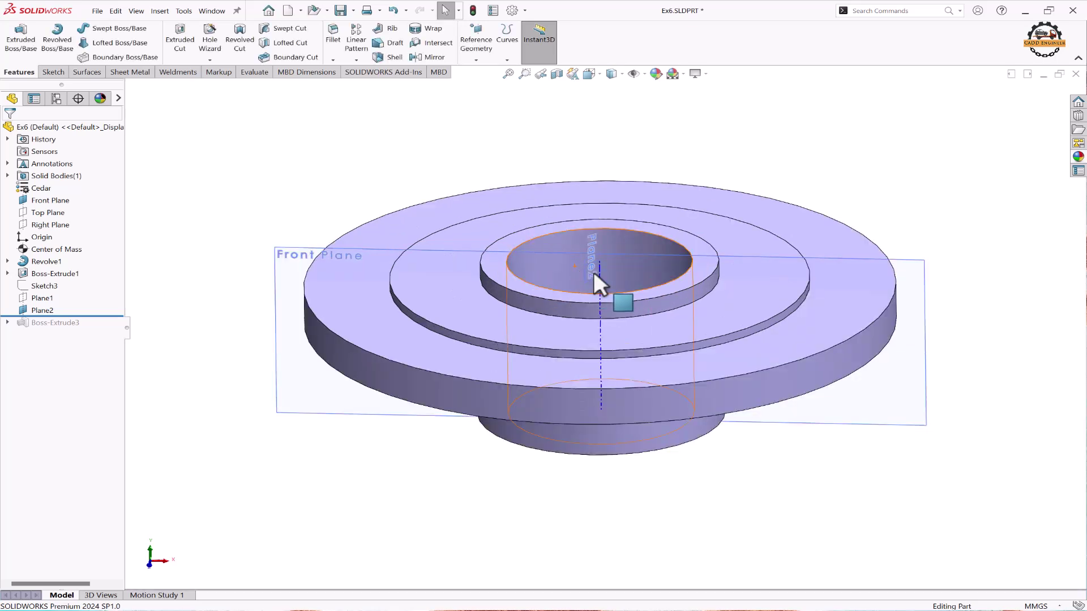
pyautogui.click(585, 276)
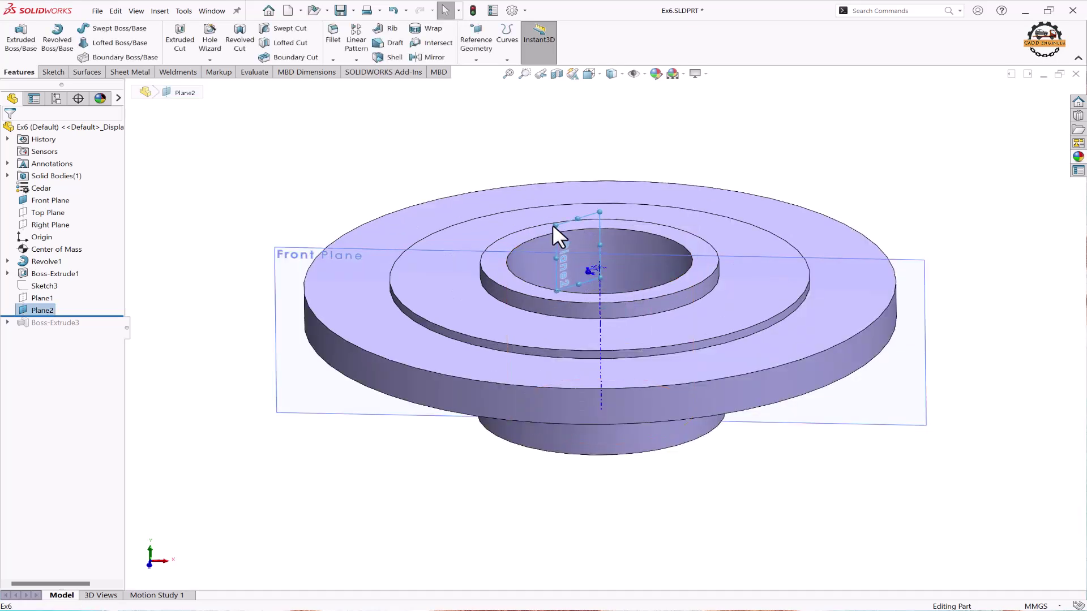
pyautogui.moveTo(552, 224); pyautogui.dragTo(397, 95)
pyautogui.scroll(2, 609, 309)
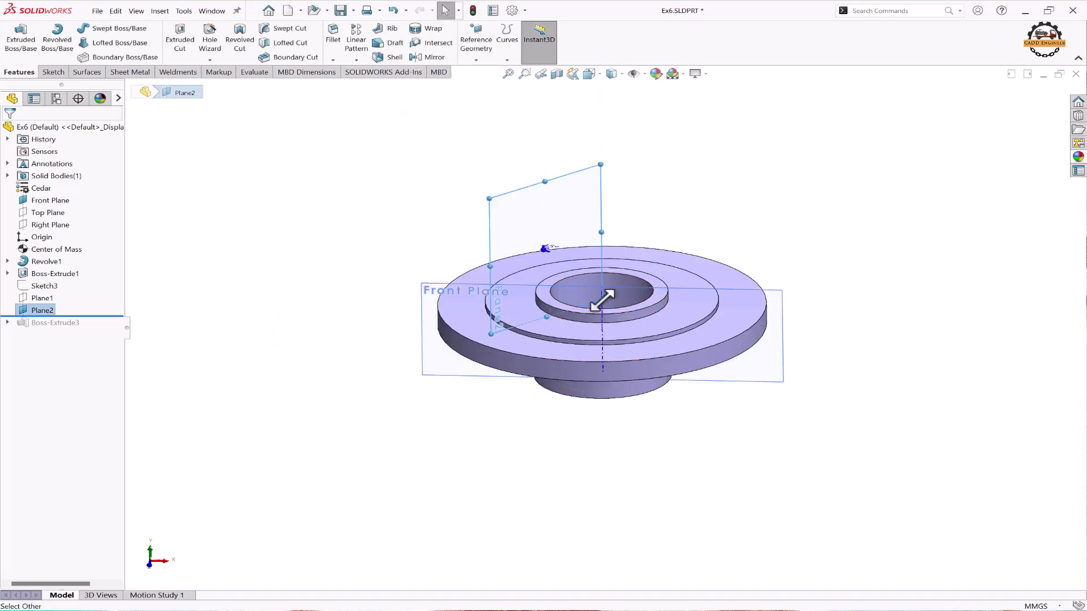
pyautogui.moveTo(602, 299); pyautogui.dragTo(802, 368)
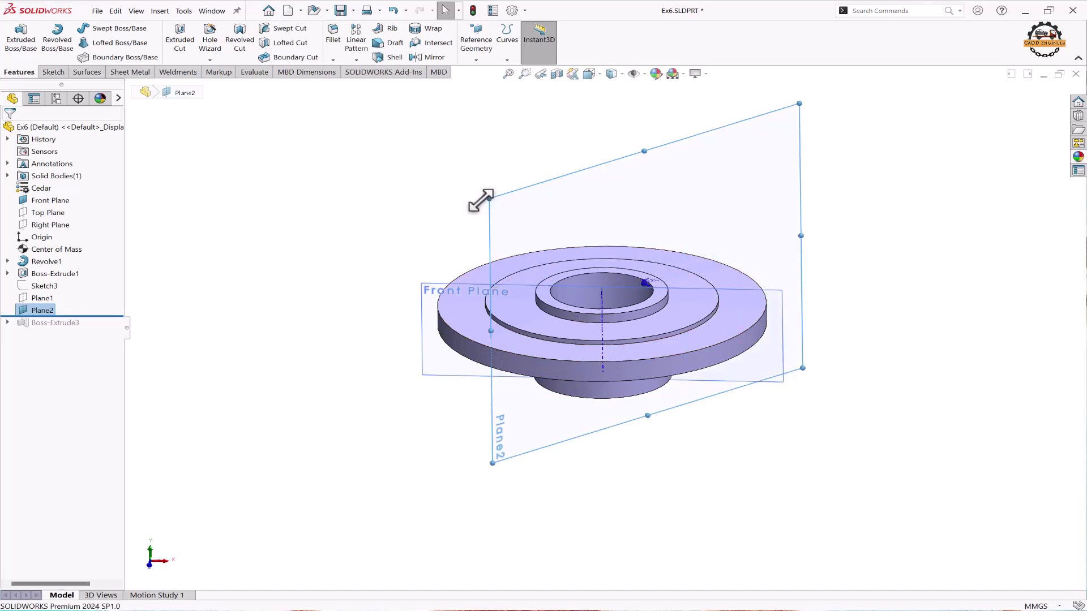
pyautogui.moveTo(481, 200); pyautogui.dragTo(372, 218)
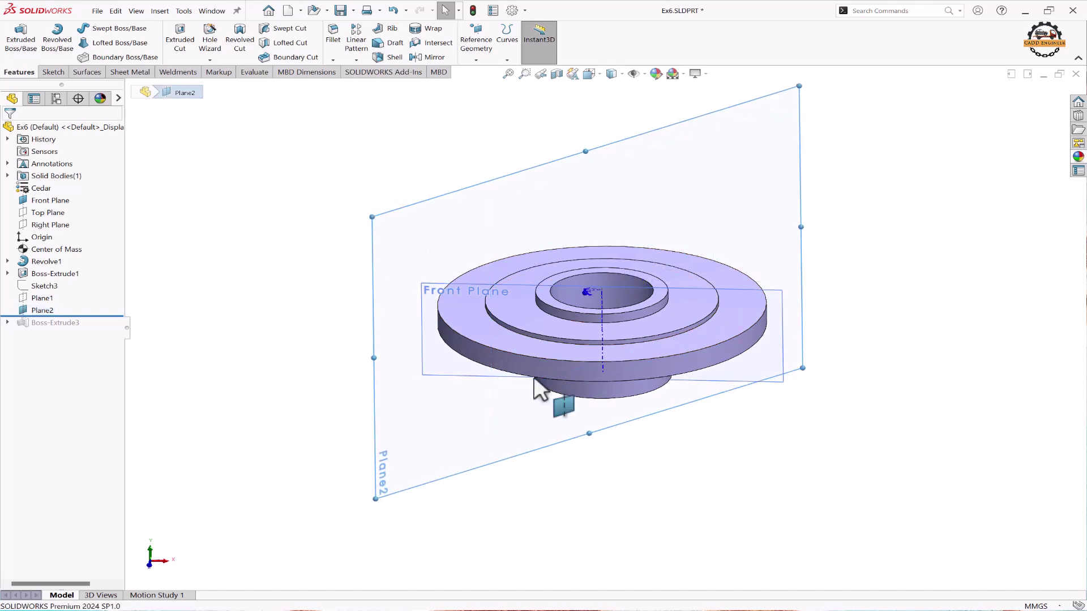
pyautogui.moveTo(535, 376); pyautogui.dragTo(564, 365, button='middle')
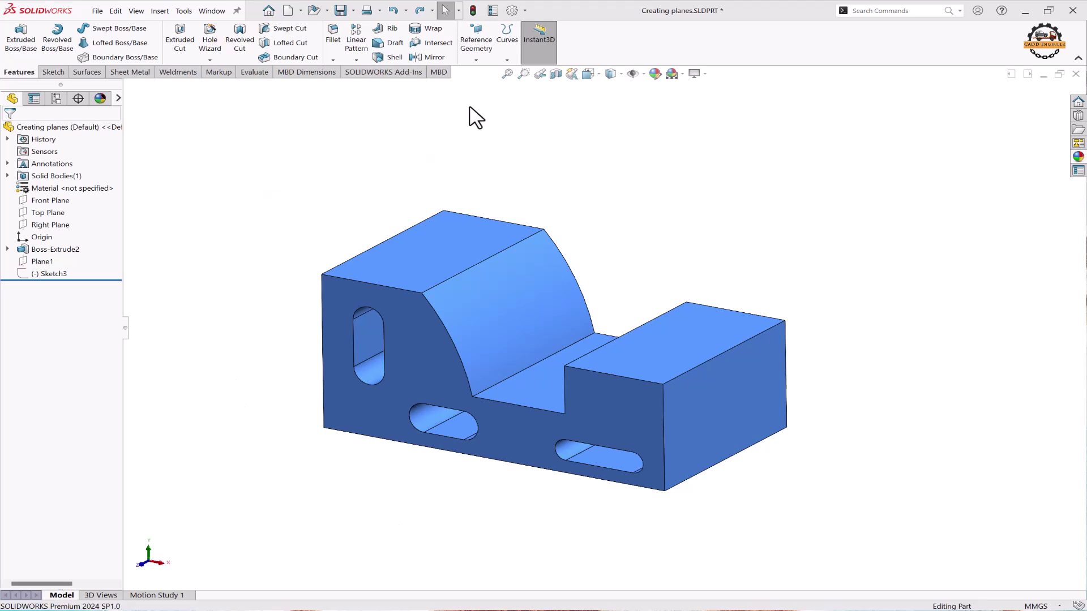
# Create a plane parallel to the block's lower end face through the front vertex at the curved face's foot, after trying the Perpendicular option.
pyautogui.click(476, 59)
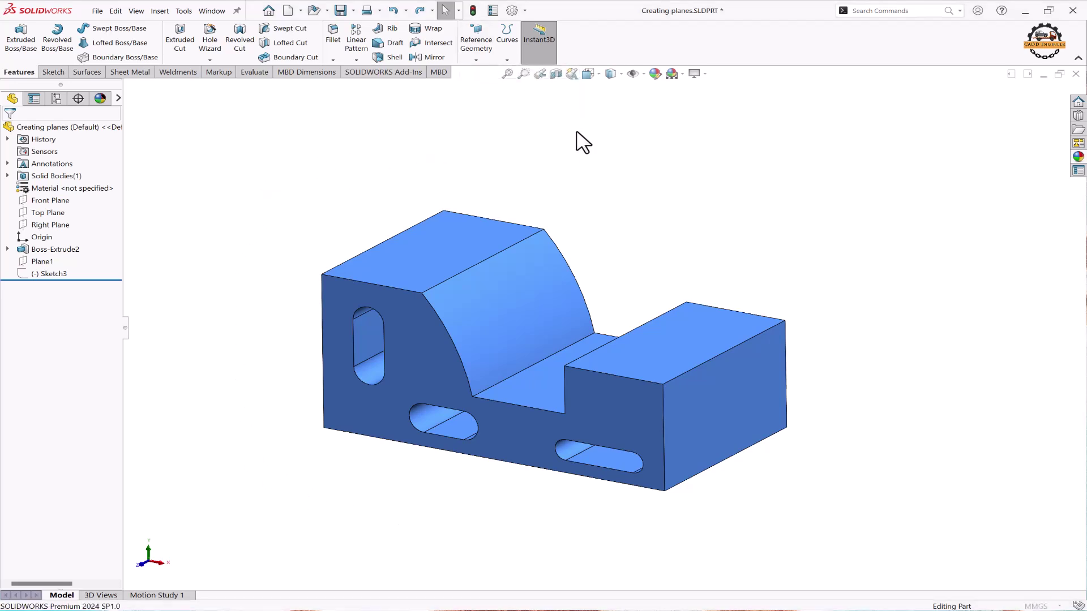
pyautogui.moveTo(577, 211); pyautogui.dragTo(672, 296, button='middle')
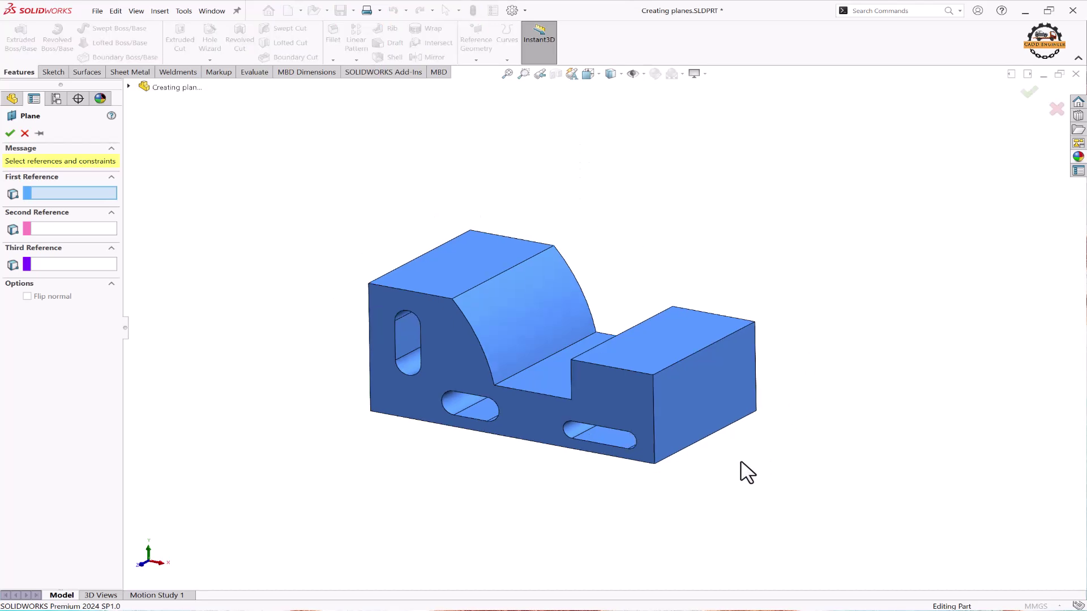
pyautogui.click(712, 399)
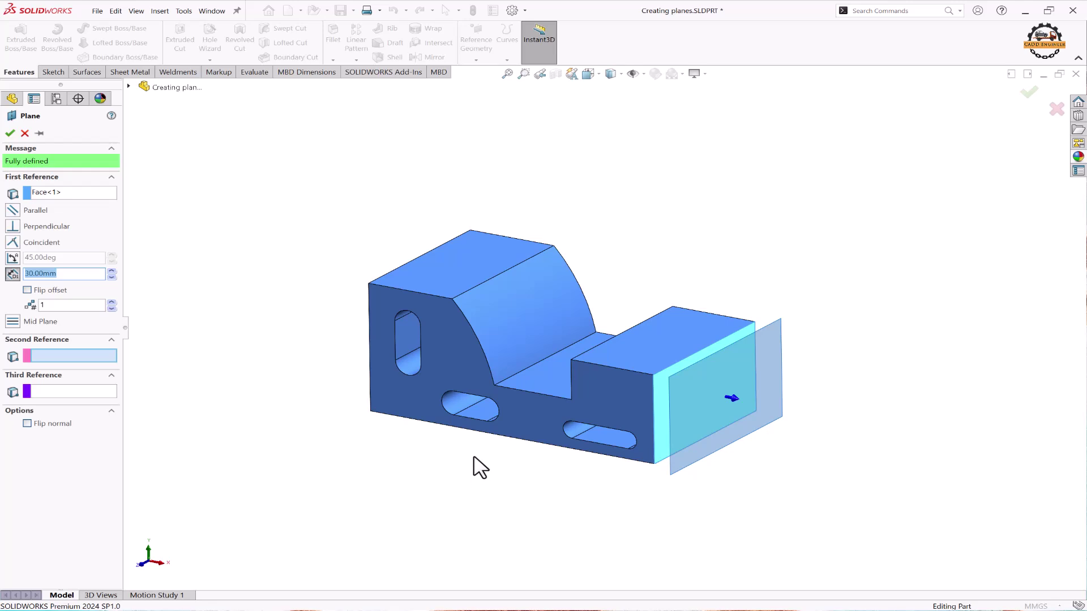
pyautogui.click(494, 384)
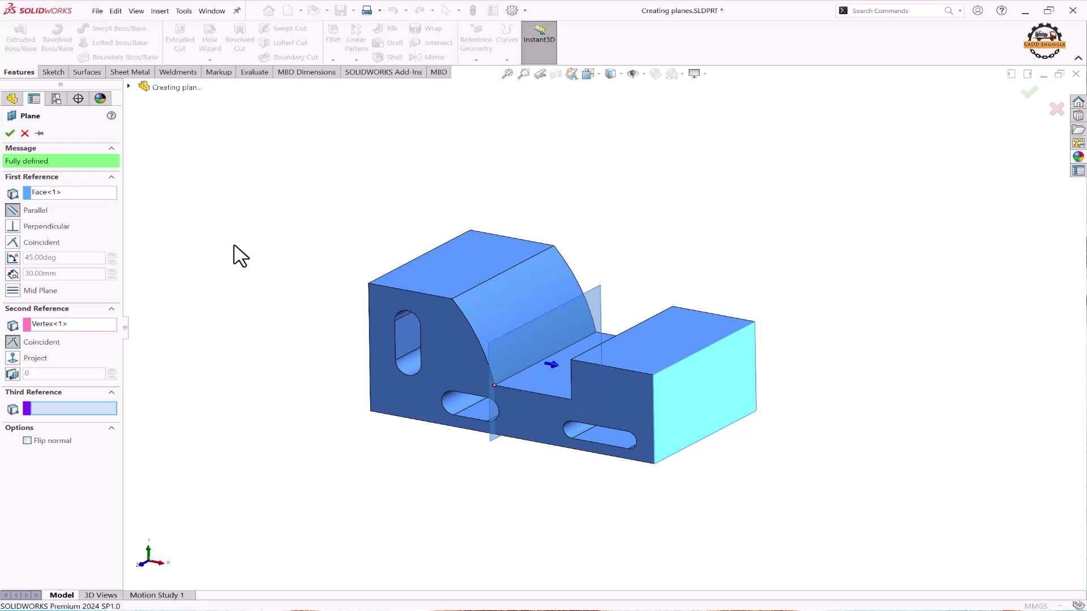
pyautogui.click(13, 227)
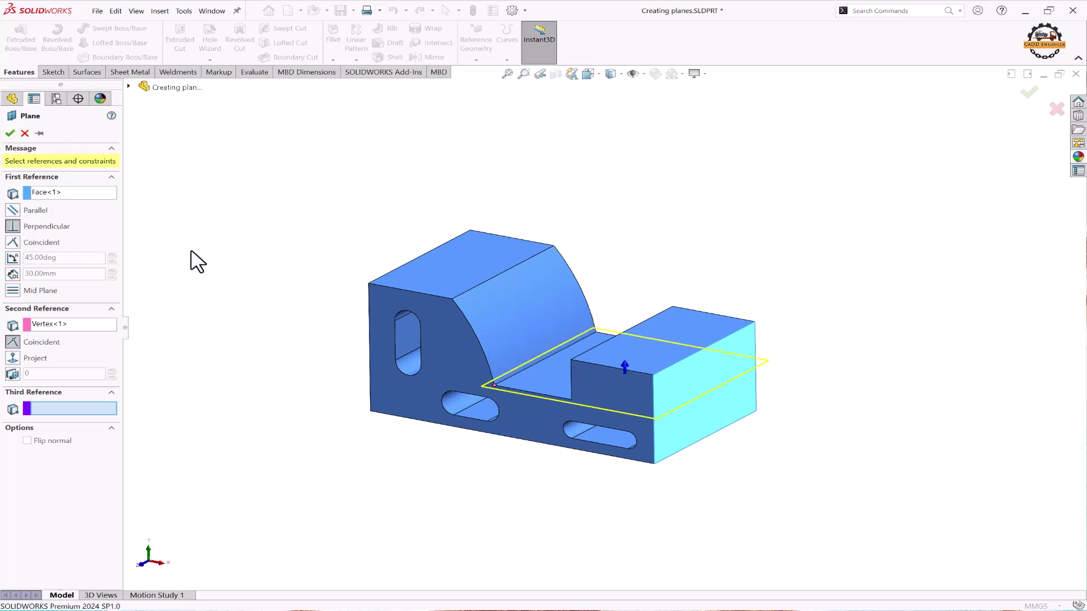
pyautogui.click(13, 209)
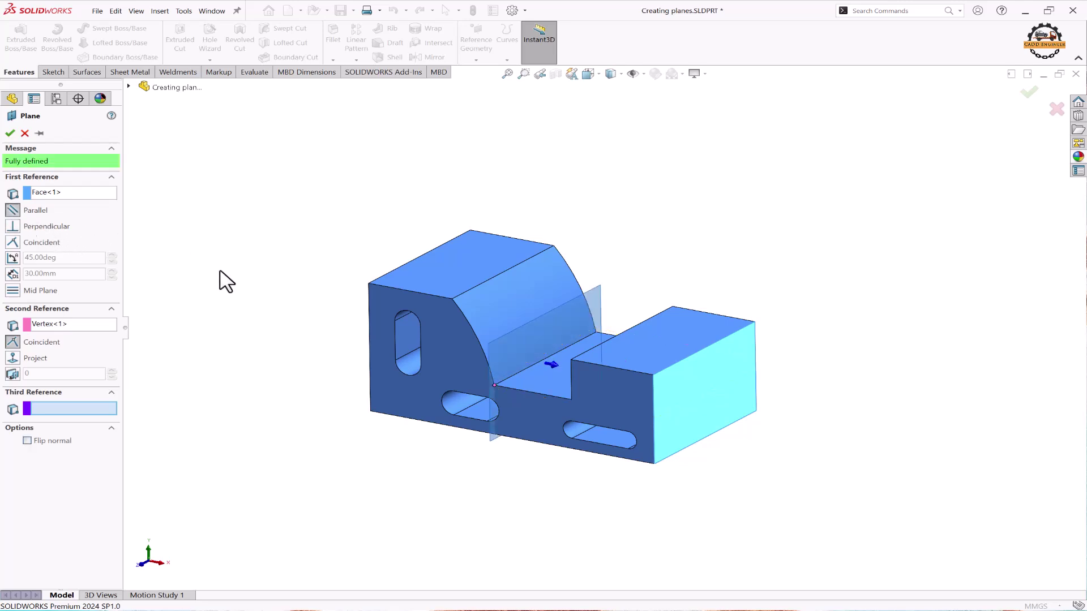
pyautogui.click(11, 134)
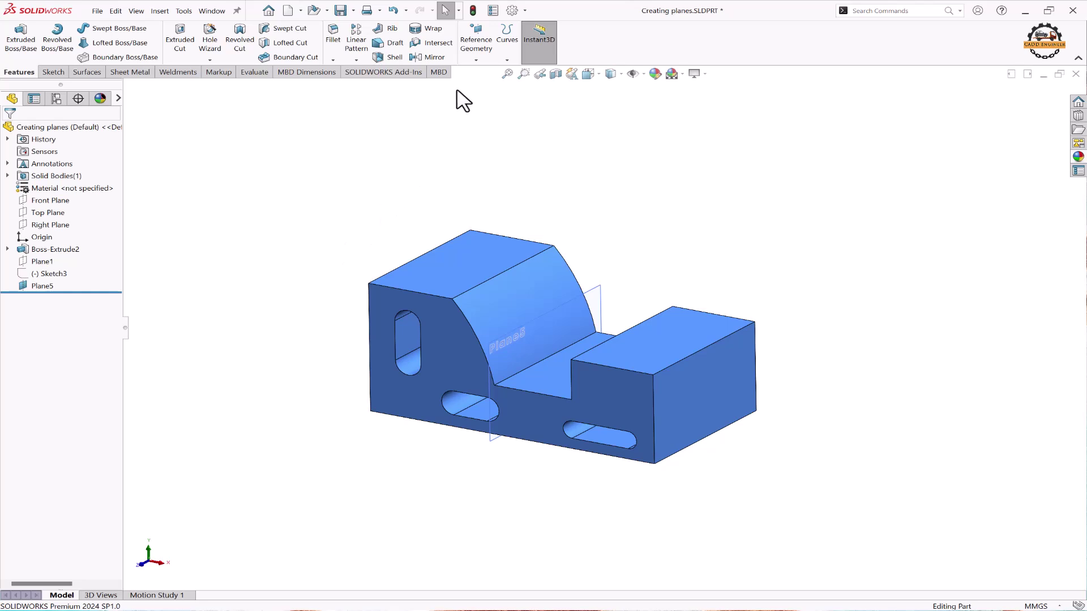
# Create a plane parallel to the block's lower end face and coincident with the curved face's top straight edge.
pyautogui.click(475, 49)
pyautogui.click(482, 72)
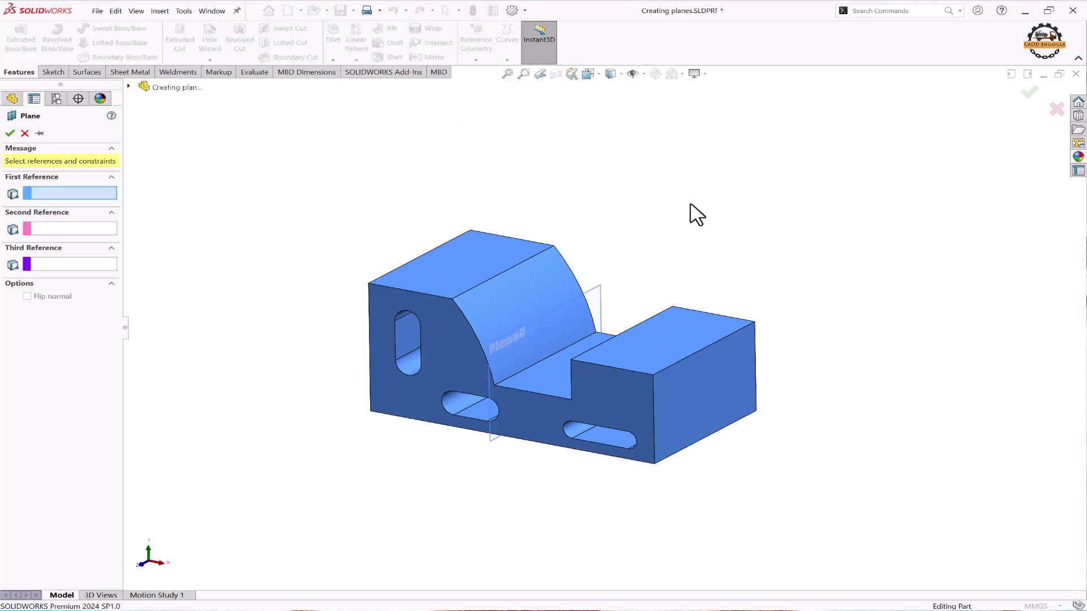
pyautogui.click(727, 408)
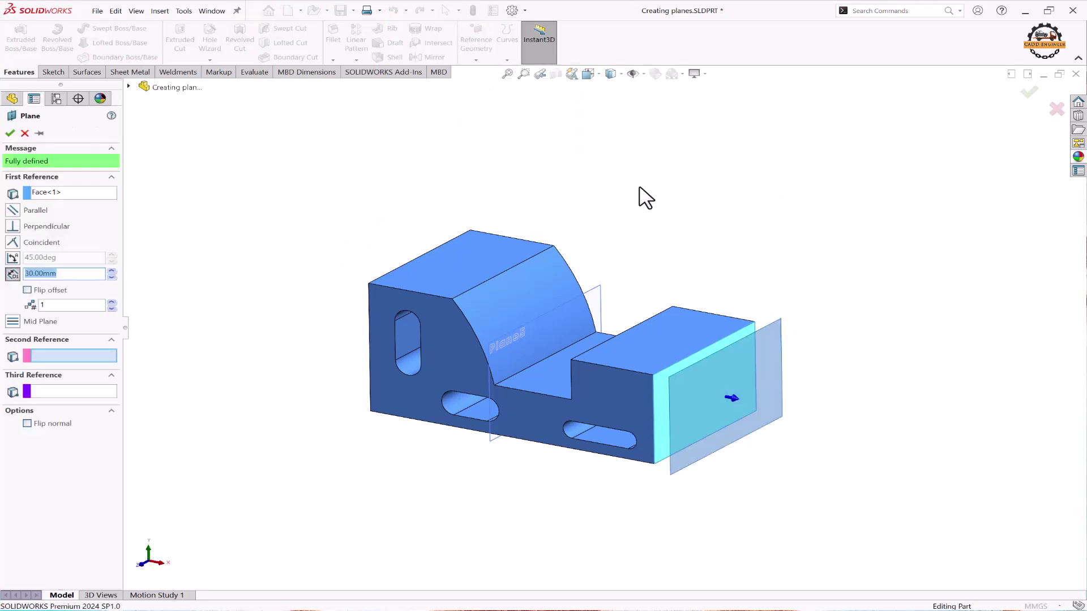
pyautogui.click(538, 256)
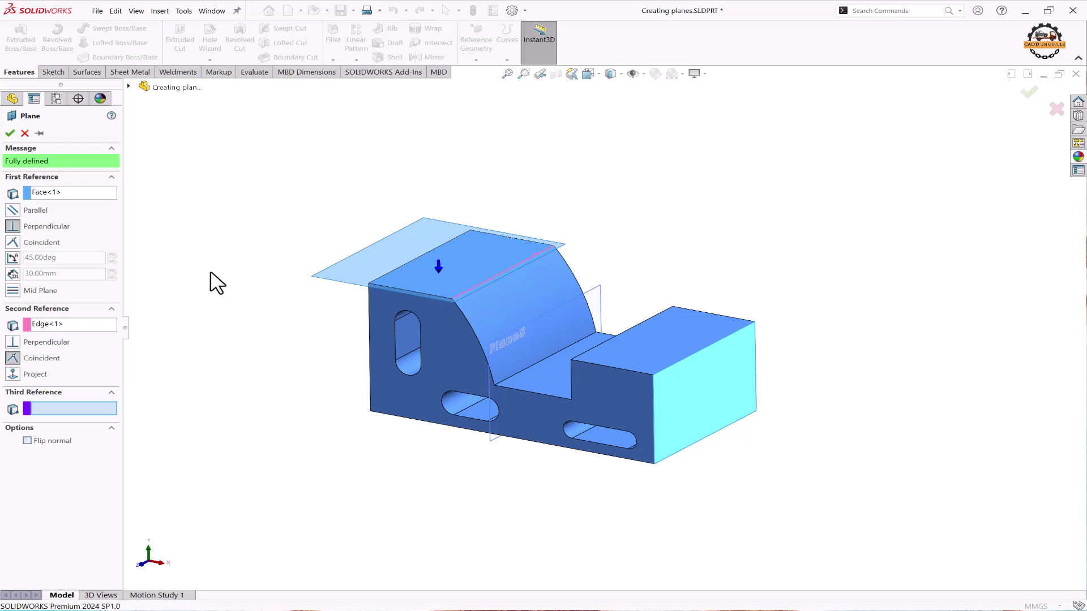
pyautogui.click(13, 211)
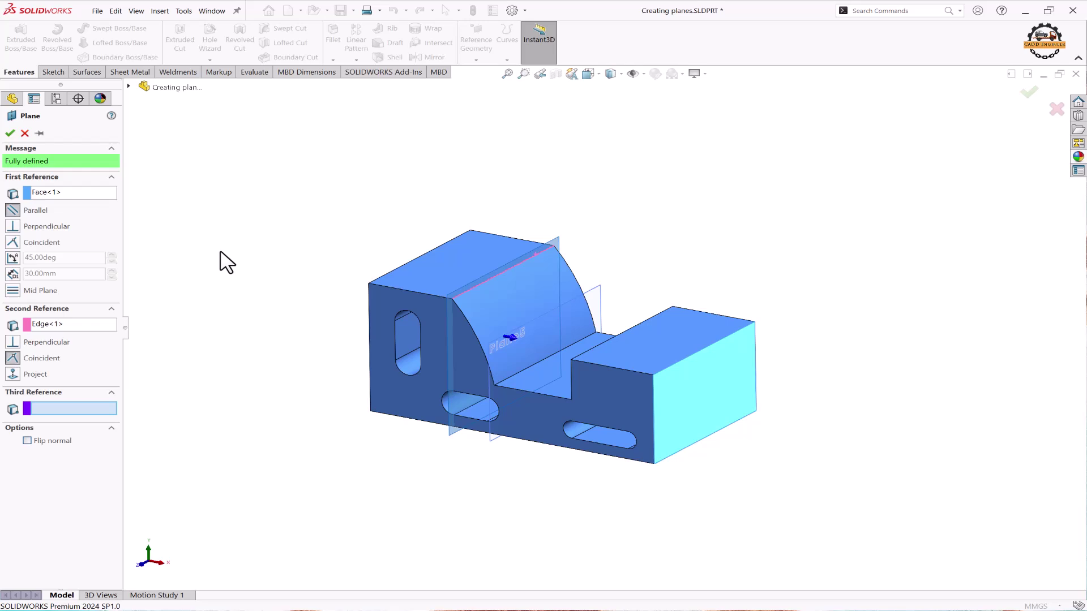
pyautogui.click(11, 133)
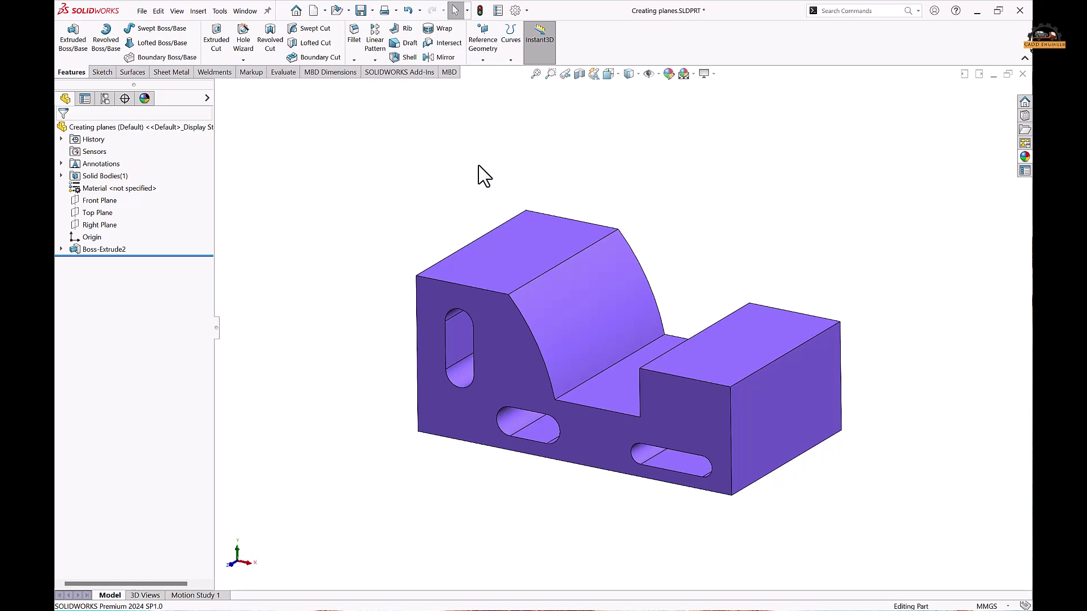
# Define a plane coincident with two parallel edges: the tall end's outer top edge and the low end's outer top edge.
pyautogui.click(484, 60)
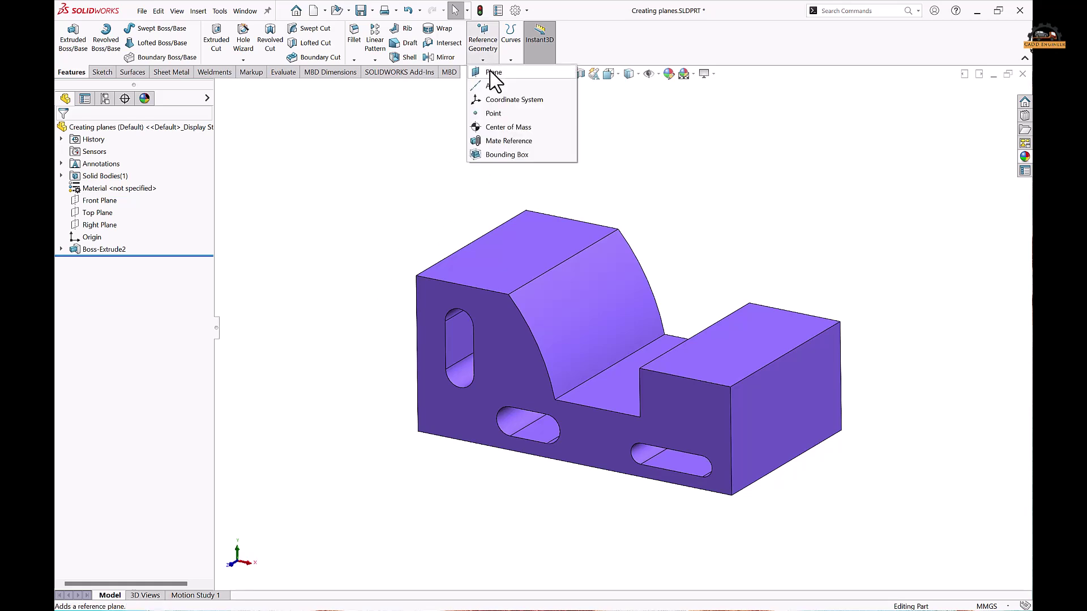
pyautogui.click(492, 73)
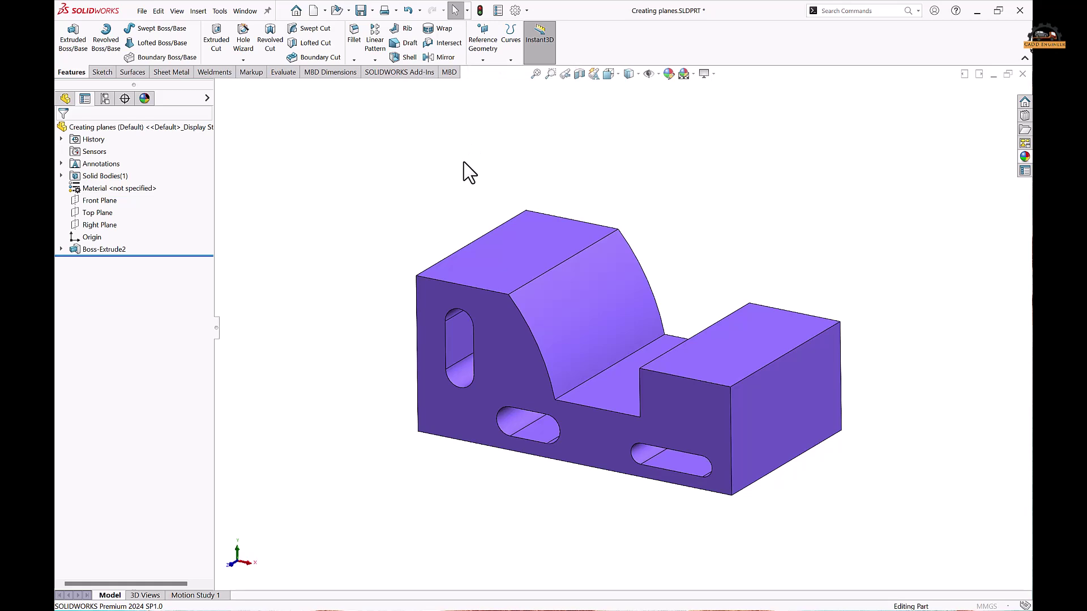
pyautogui.click(501, 225)
pyautogui.click(808, 338)
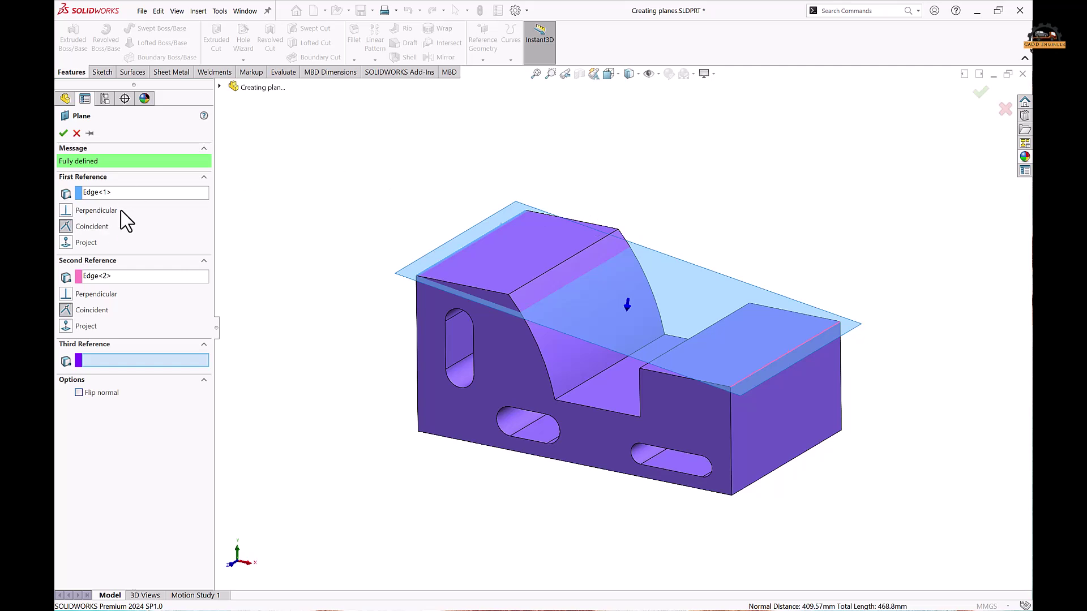
pyautogui.click(108, 193)
pyautogui.click(109, 277)
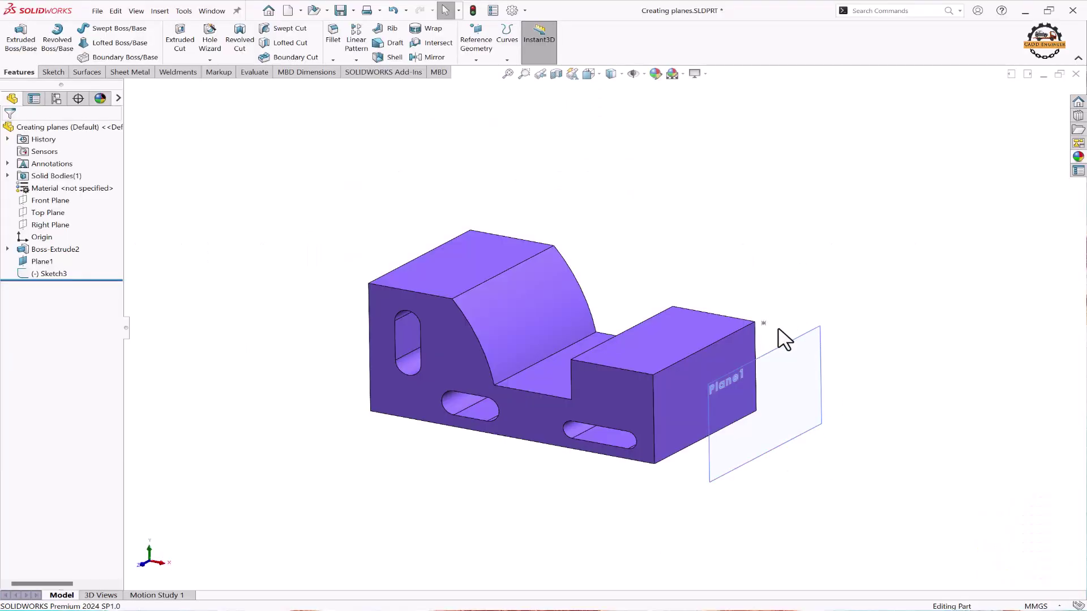
# Define a plane tangent to the curved face, using the sketch point projected to the nearest location on the surface.
pyautogui.moveTo(910, 380); pyautogui.dragTo(876, 349, button='middle')
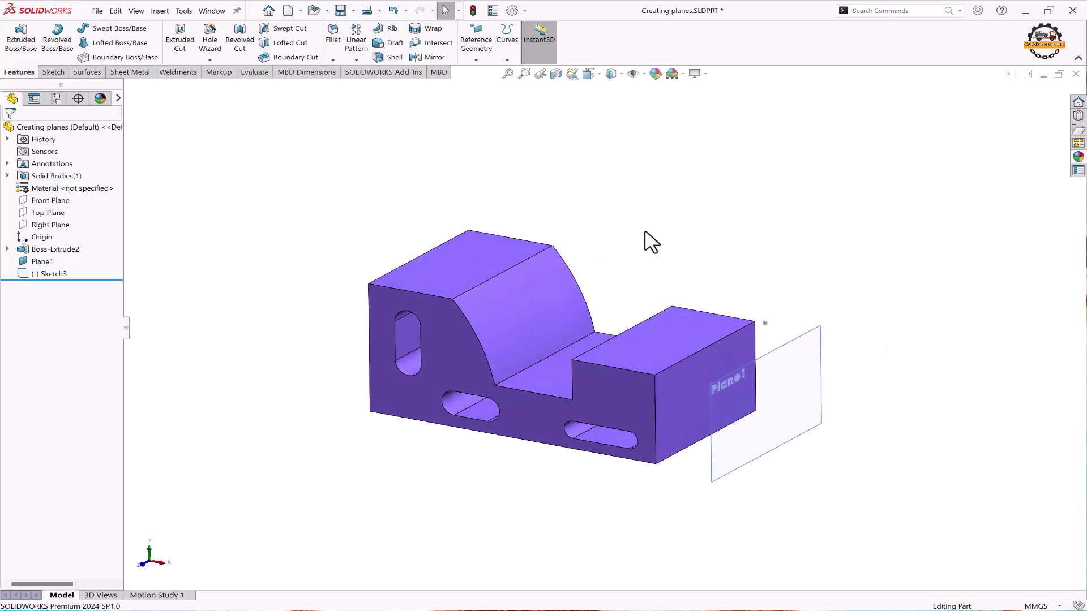
pyautogui.click(477, 59)
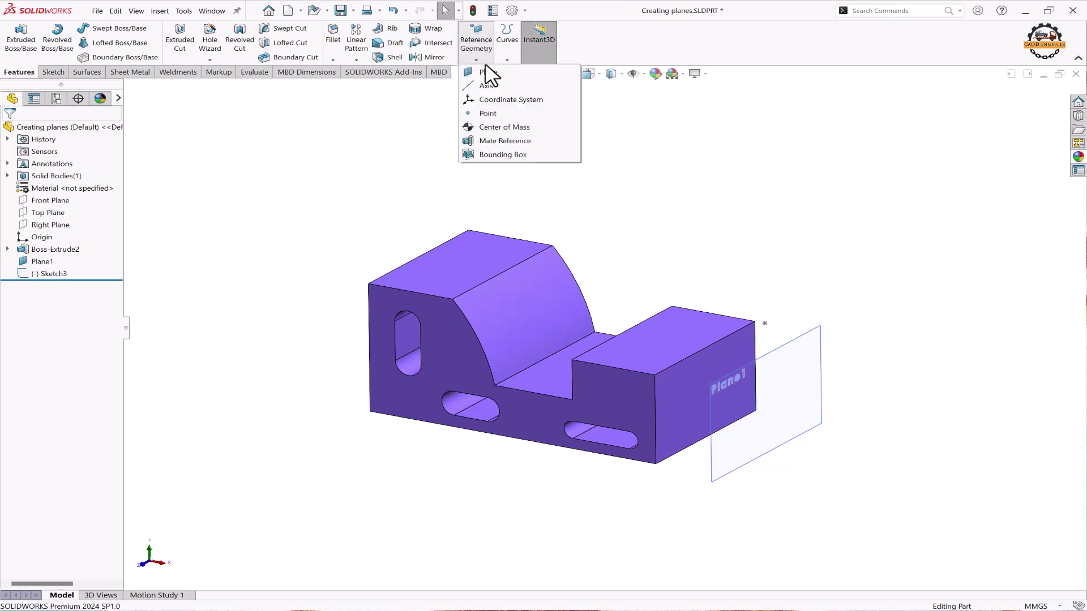
pyautogui.click(487, 72)
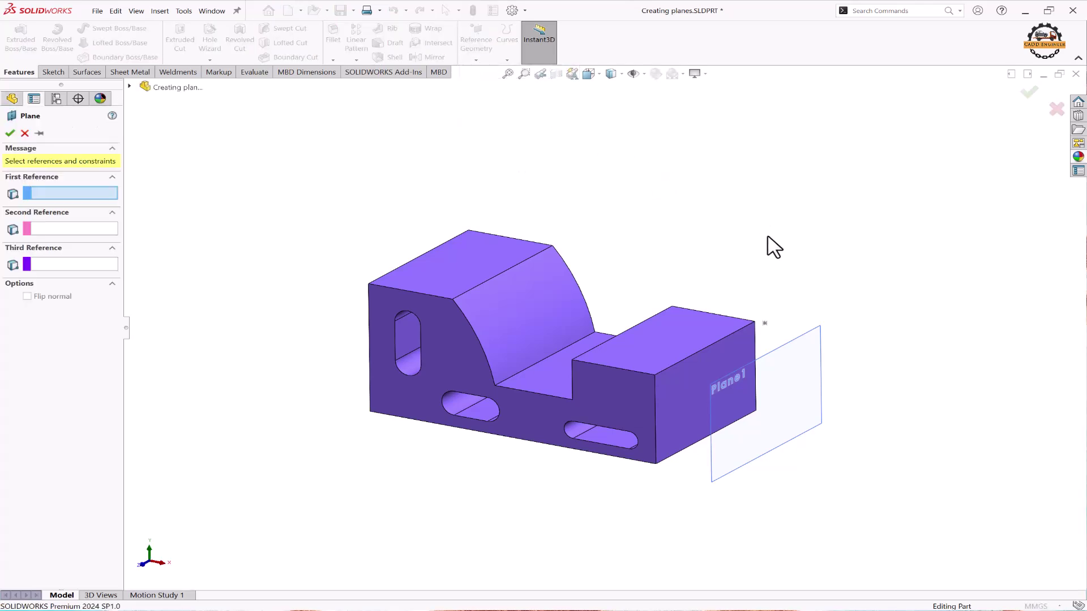
pyautogui.click(764, 323)
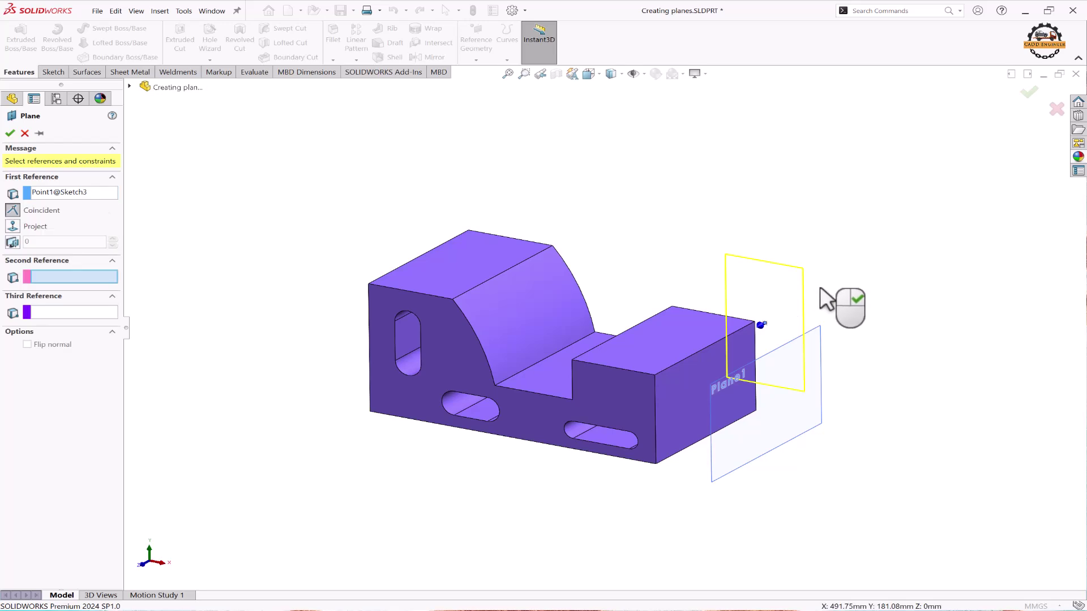
pyautogui.click(532, 287)
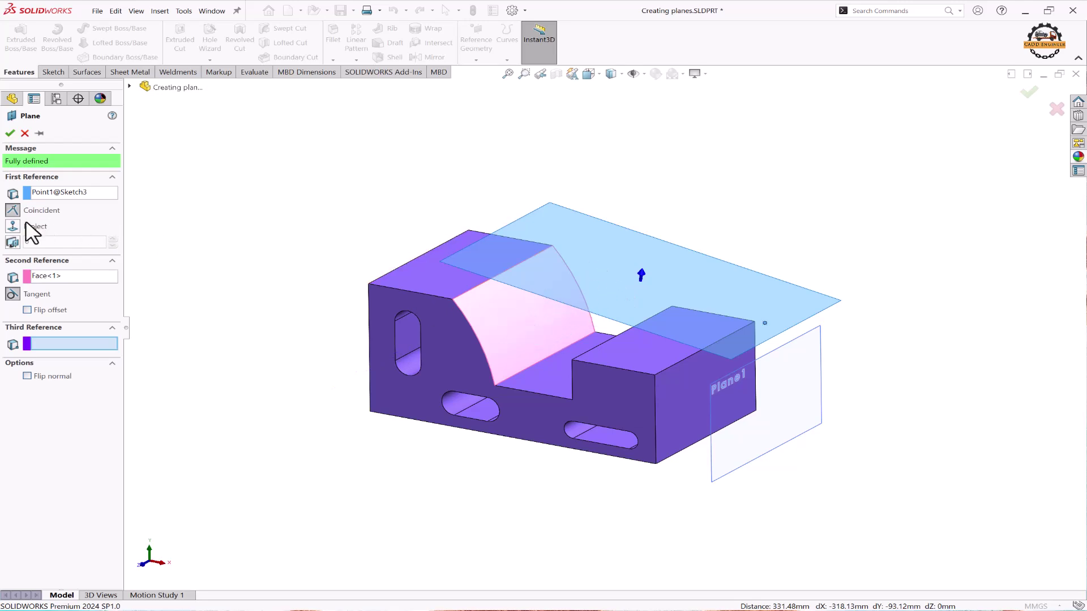
pyautogui.click(12, 226)
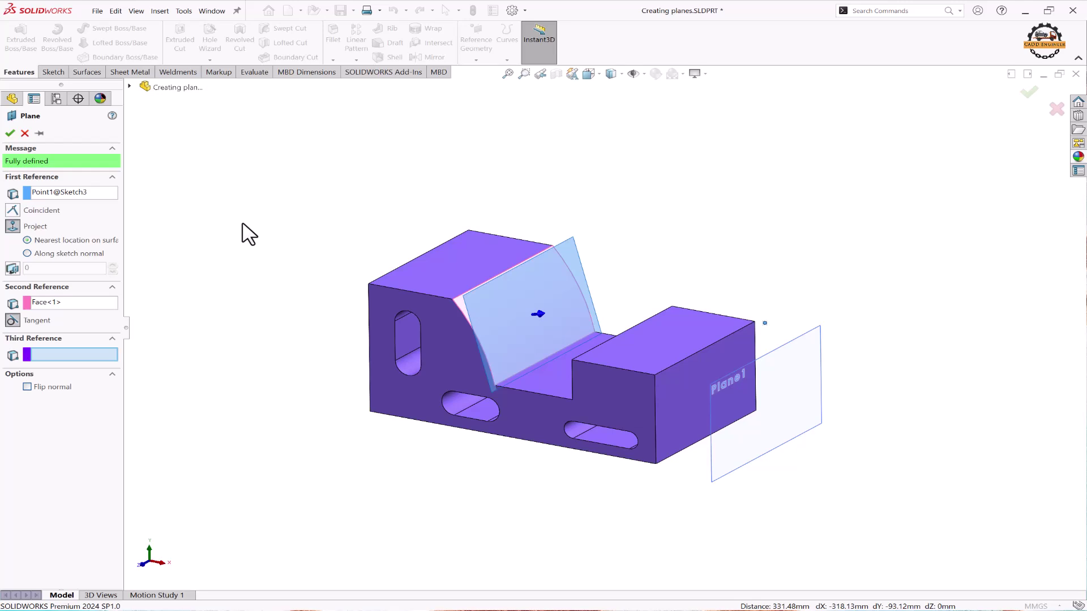
# Try projecting the sketch point along the sketch normal with the offset flipped for the tangent plane.
pyautogui.moveTo(123, 247); pyautogui.dragTo(176, 246)
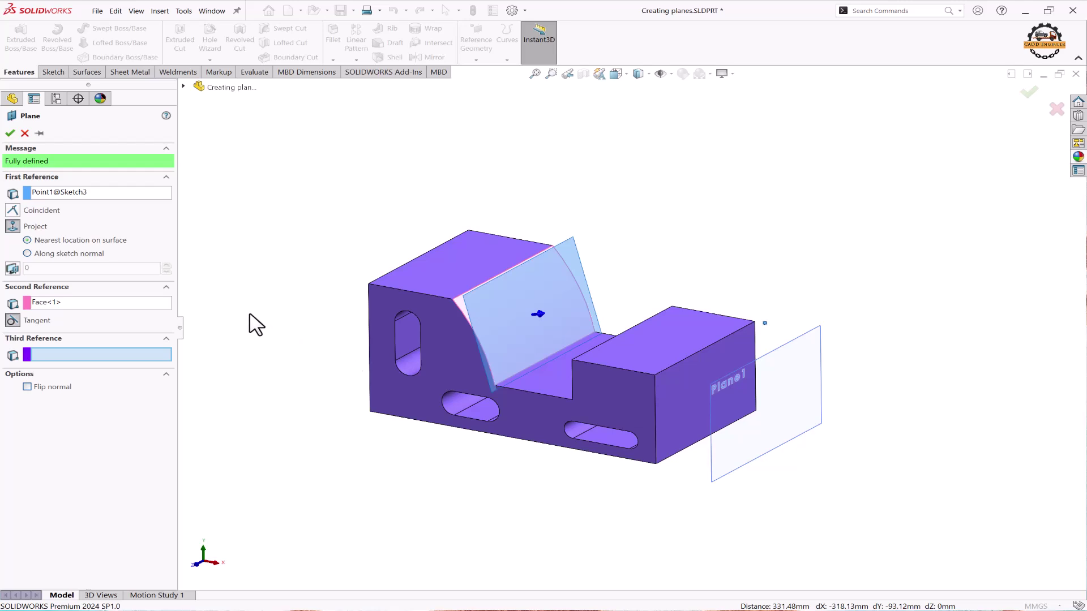
pyautogui.click(28, 253)
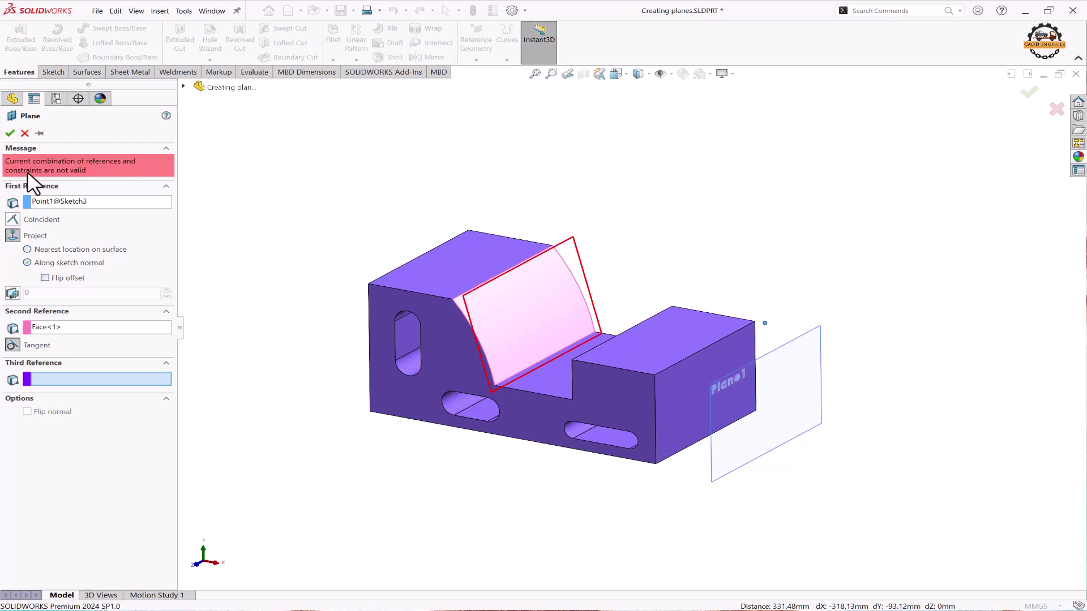
pyautogui.click(45, 278)
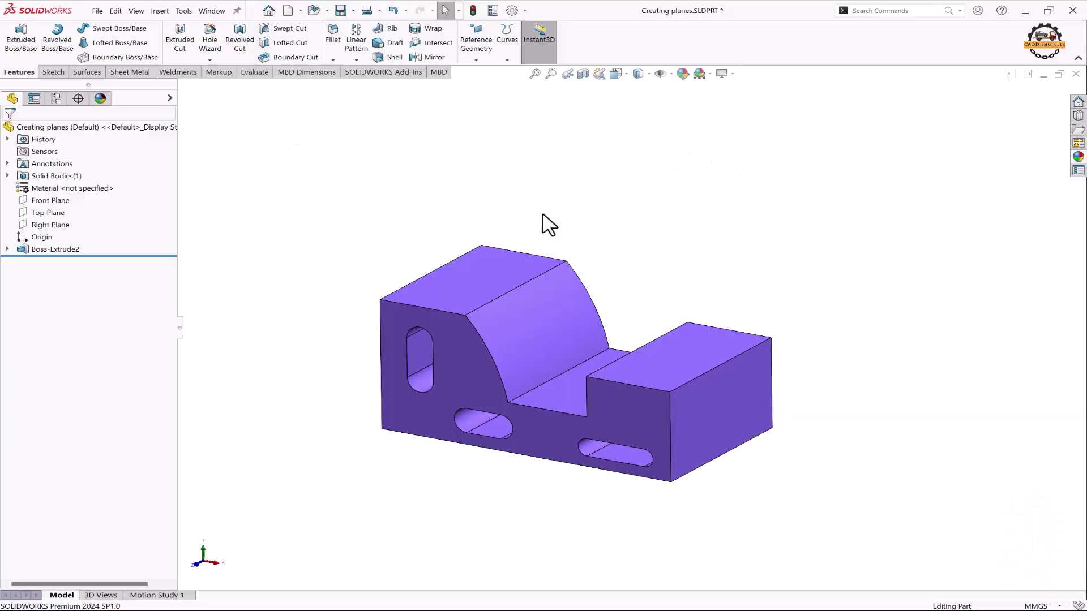
# Create a plane perpendicular to the low end's outer top edge, coincident with that edge's front vertex.
pyautogui.click(477, 53)
pyautogui.click(487, 72)
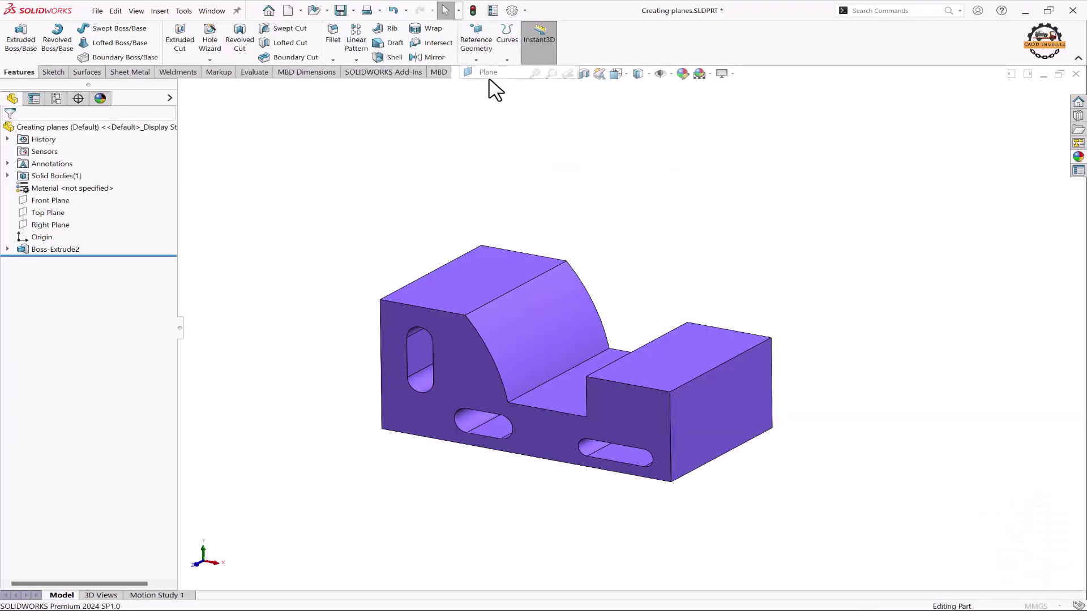
pyautogui.click(737, 355)
pyautogui.click(670, 392)
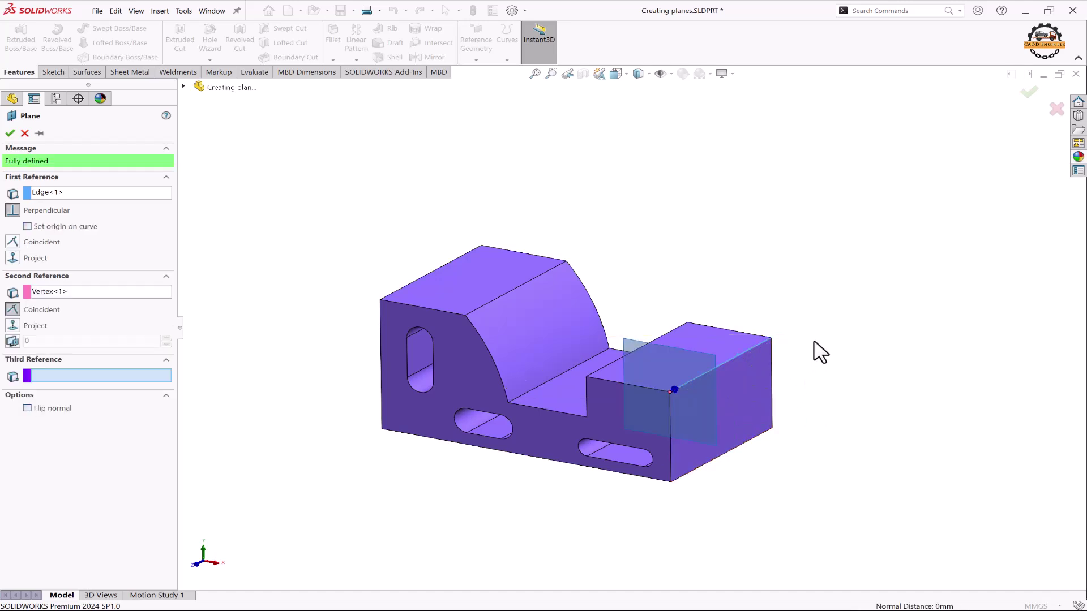
pyautogui.click(1028, 93)
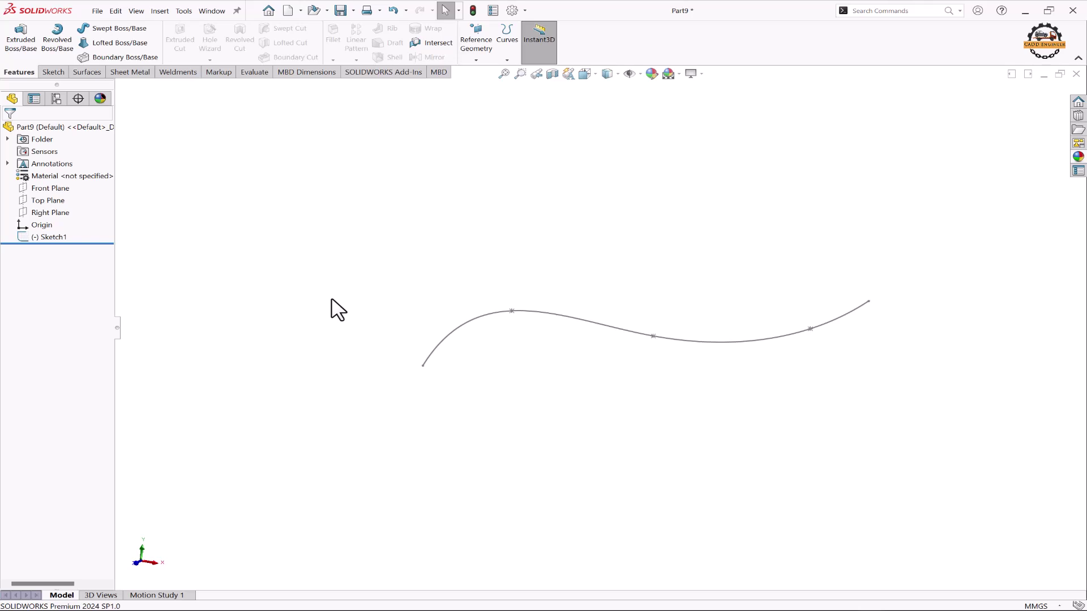
# Create a plane perpendicular to the spline at its upper end point.
pyautogui.click(476, 56)
pyautogui.click(487, 74)
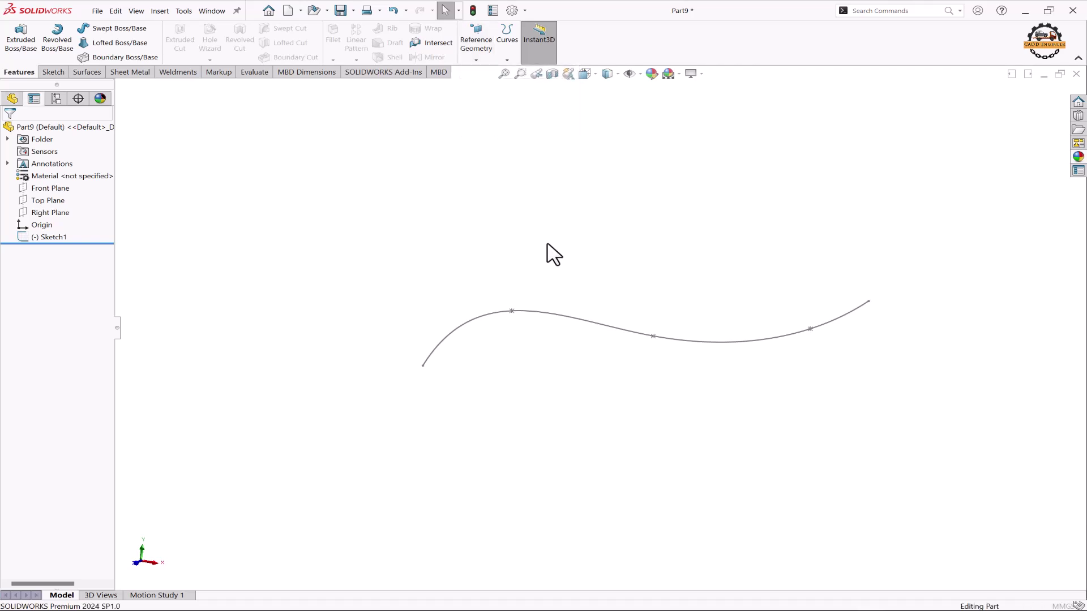
pyautogui.click(753, 340)
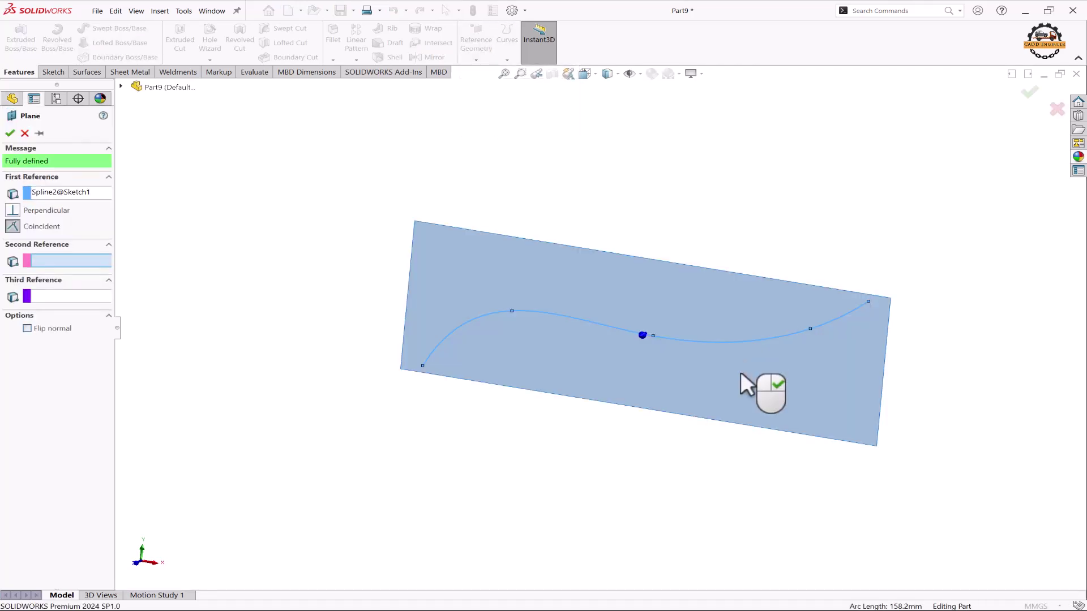
pyautogui.click(869, 301)
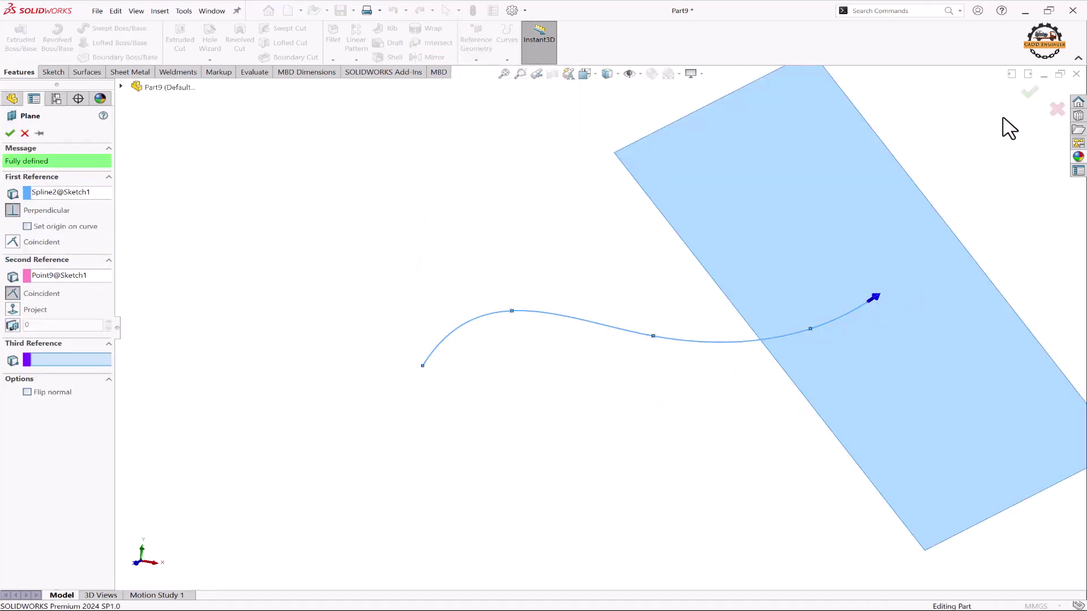
pyautogui.click(1030, 93)
pyautogui.scroll(2, 604, 269)
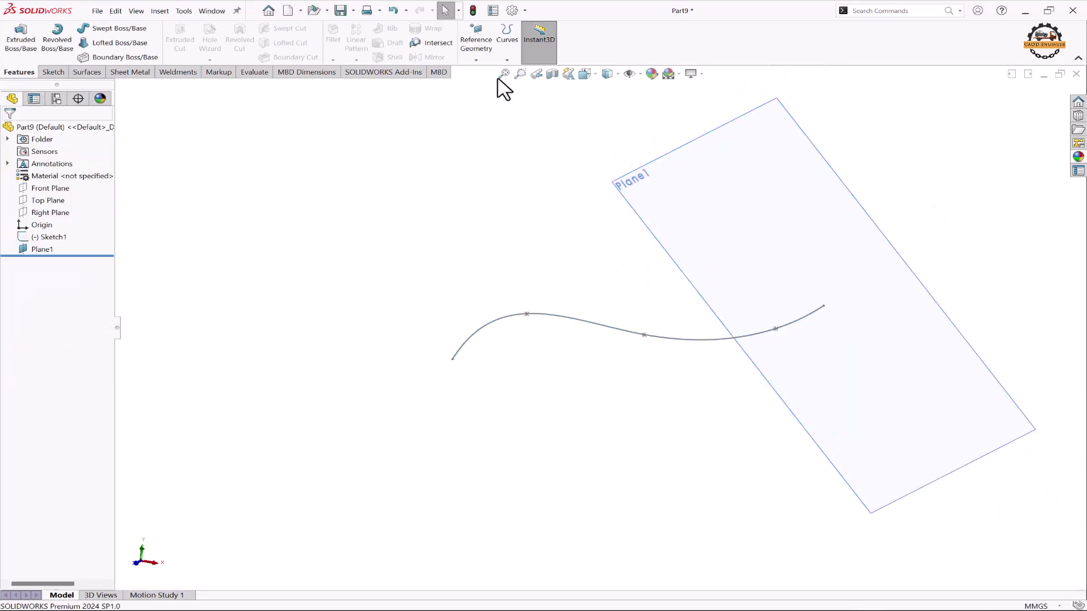
# Create another plane perpendicular to the spline, passing through the spline point at its crest.
pyautogui.click(476, 54)
pyautogui.click(485, 73)
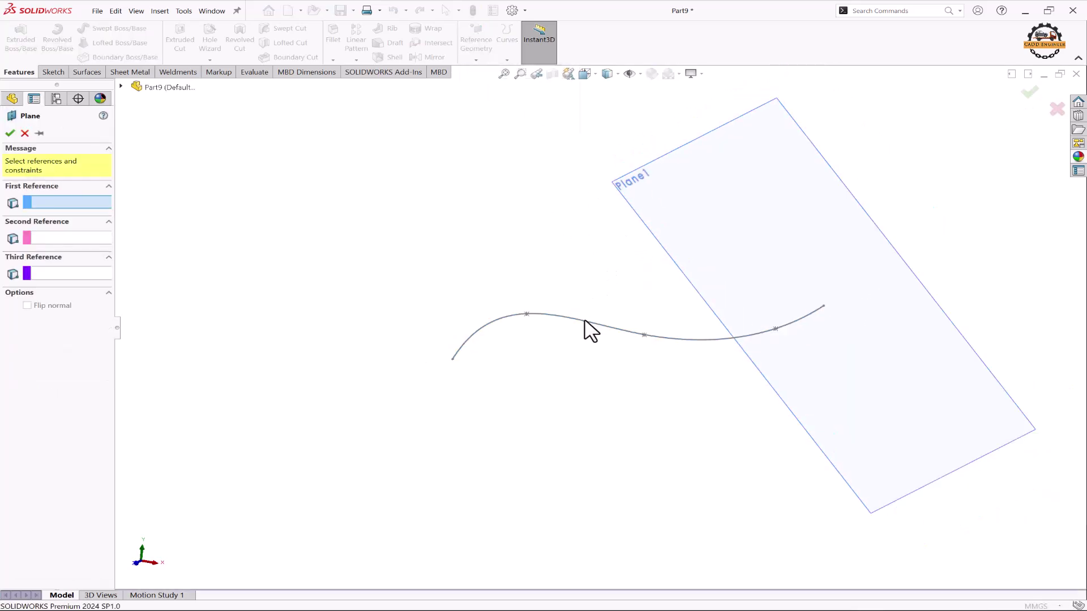
pyautogui.click(584, 325)
pyautogui.click(528, 314)
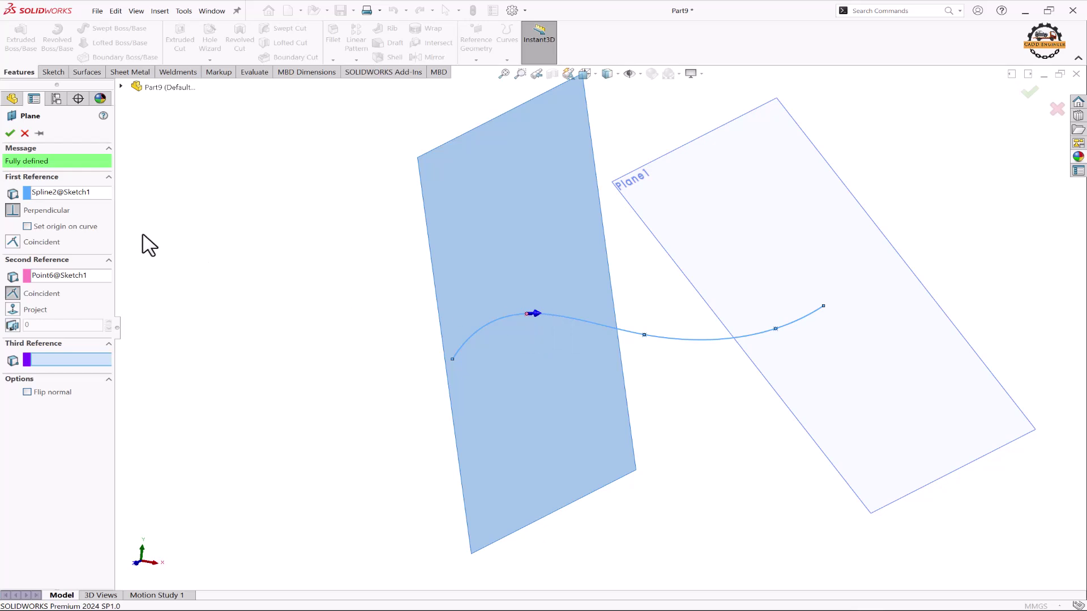
pyautogui.click(10, 133)
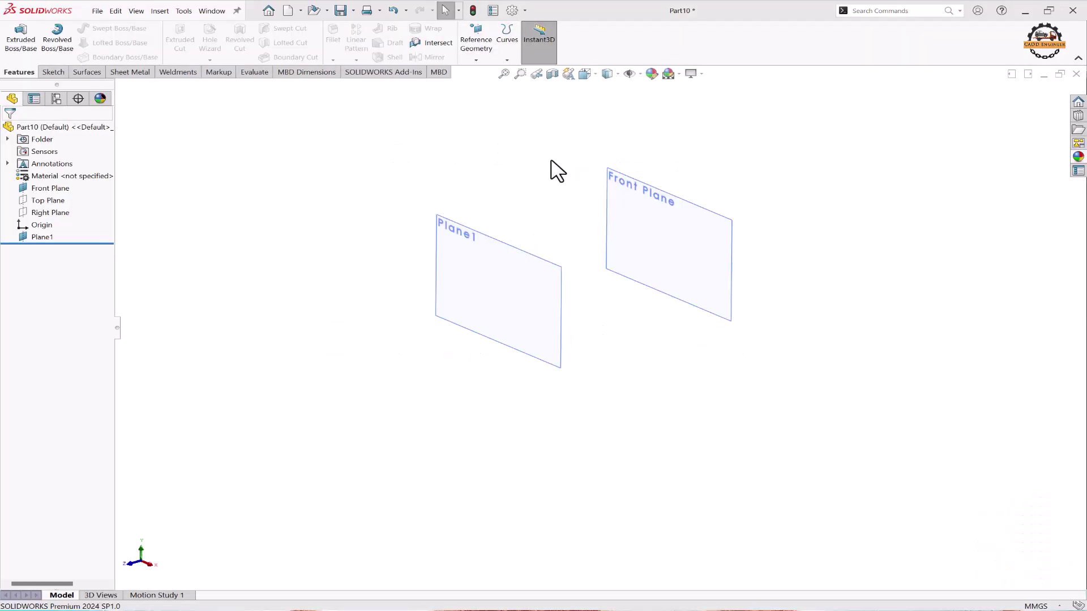
# Create a mid plane between the Front Plane and the parallel Plane1.
pyautogui.click(476, 60)
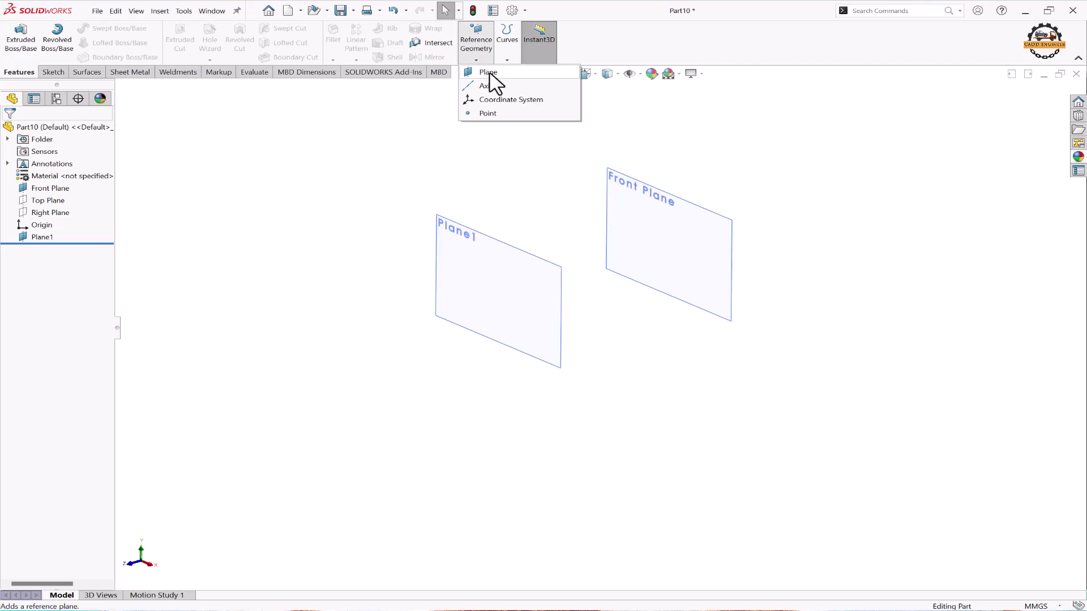
pyautogui.click(492, 79)
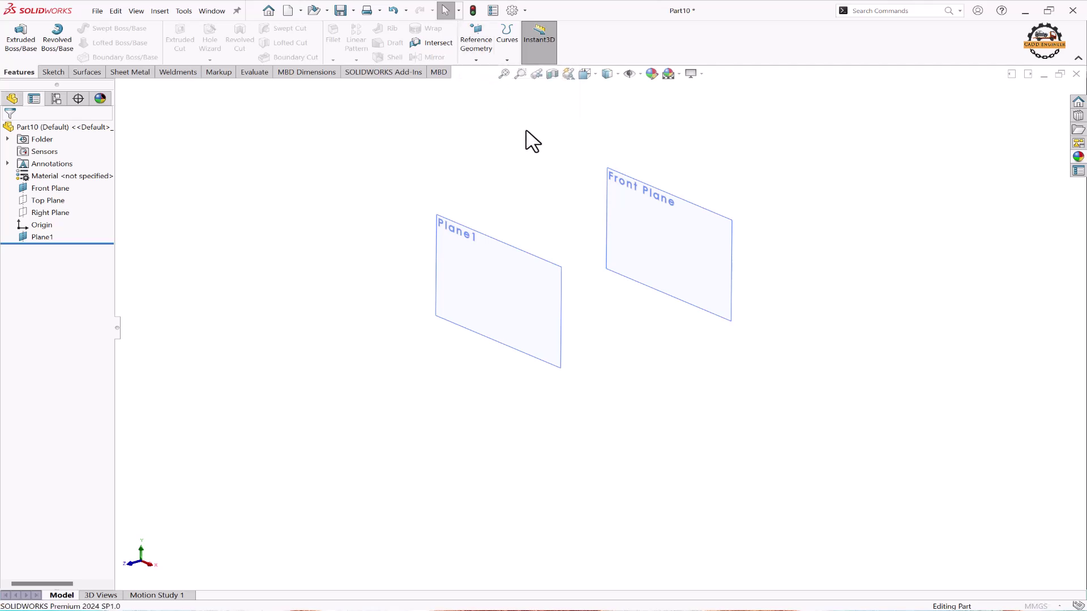
pyautogui.click(620, 174)
pyautogui.click(480, 235)
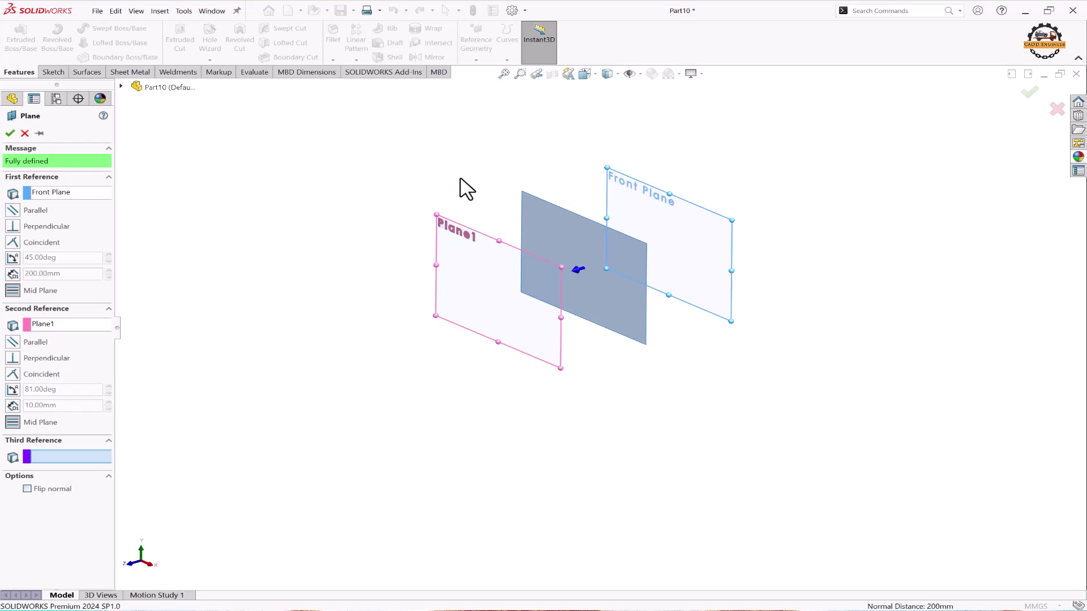
pyautogui.click(11, 133)
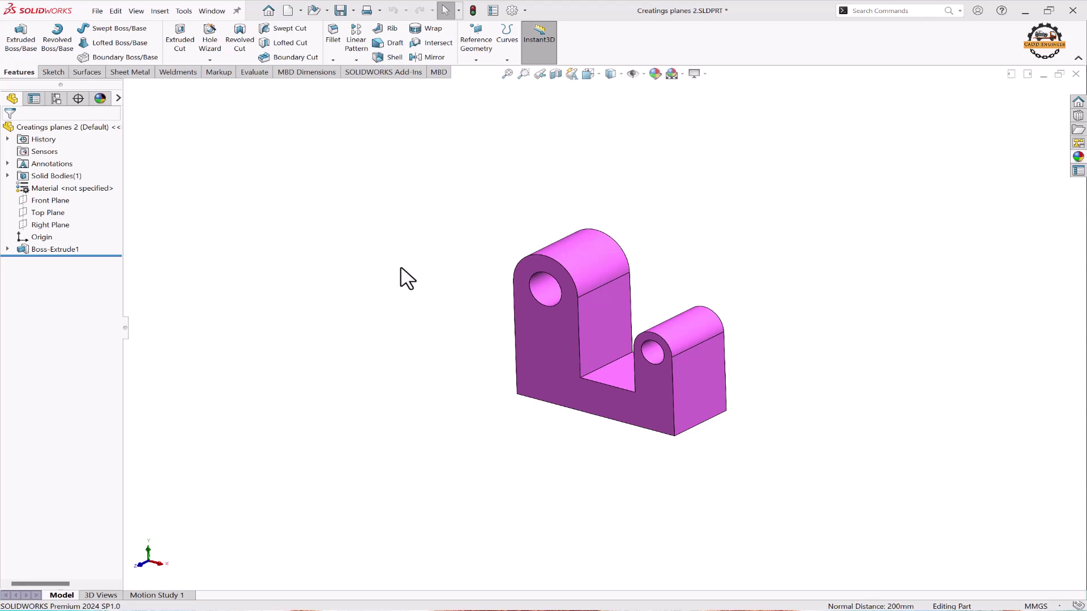
# Create a mid plane between the bracket's two opposite vertical end faces.
pyautogui.click(476, 57)
pyautogui.click(487, 74)
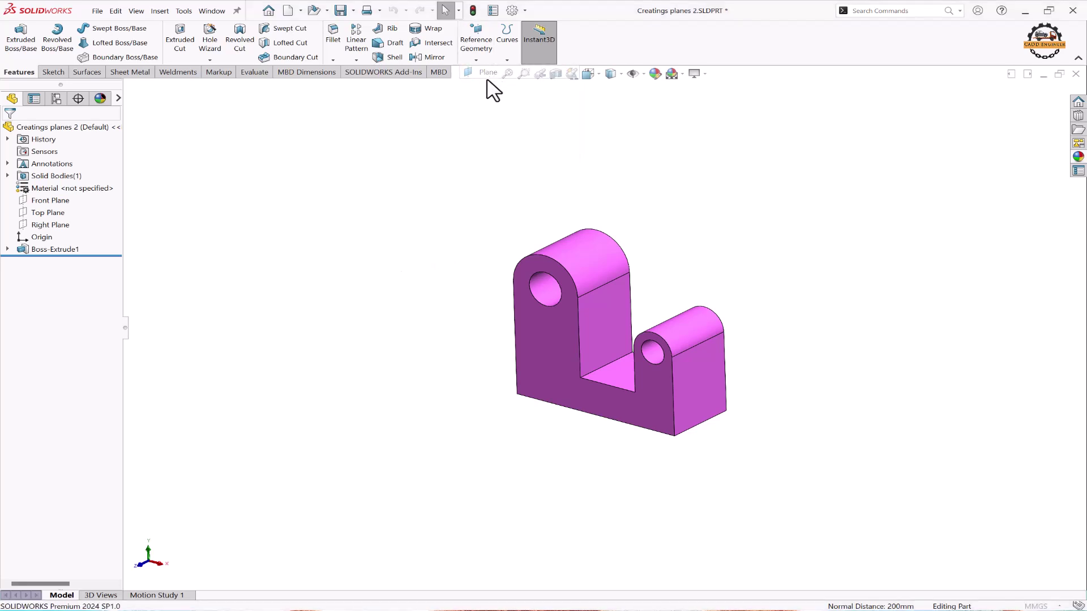
pyautogui.click(710, 375)
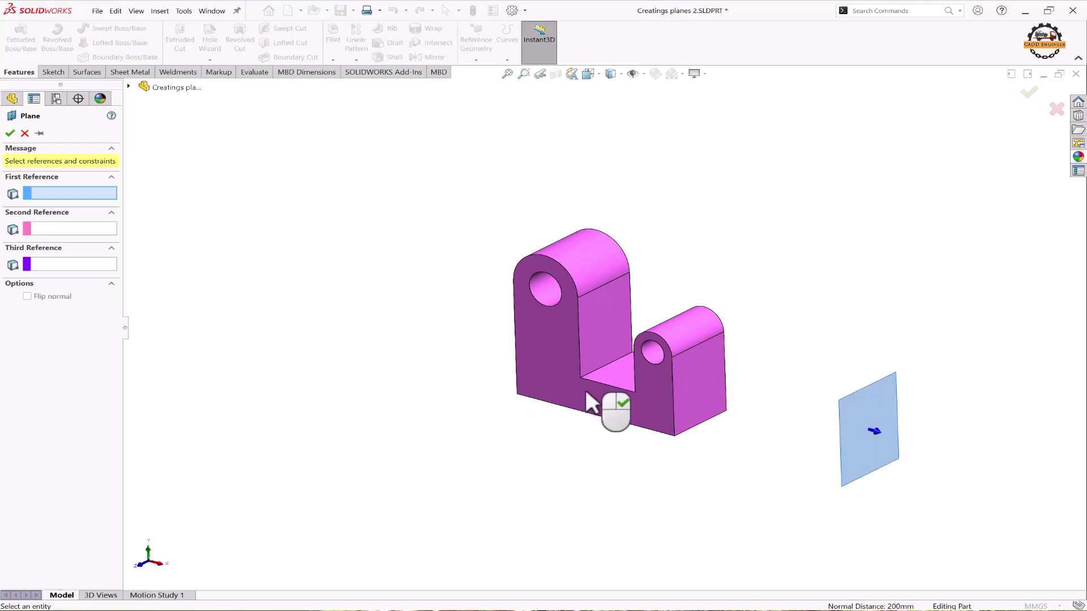
pyautogui.moveTo(504, 405); pyautogui.dragTo(390, 306, button='middle')
pyautogui.click(552, 318)
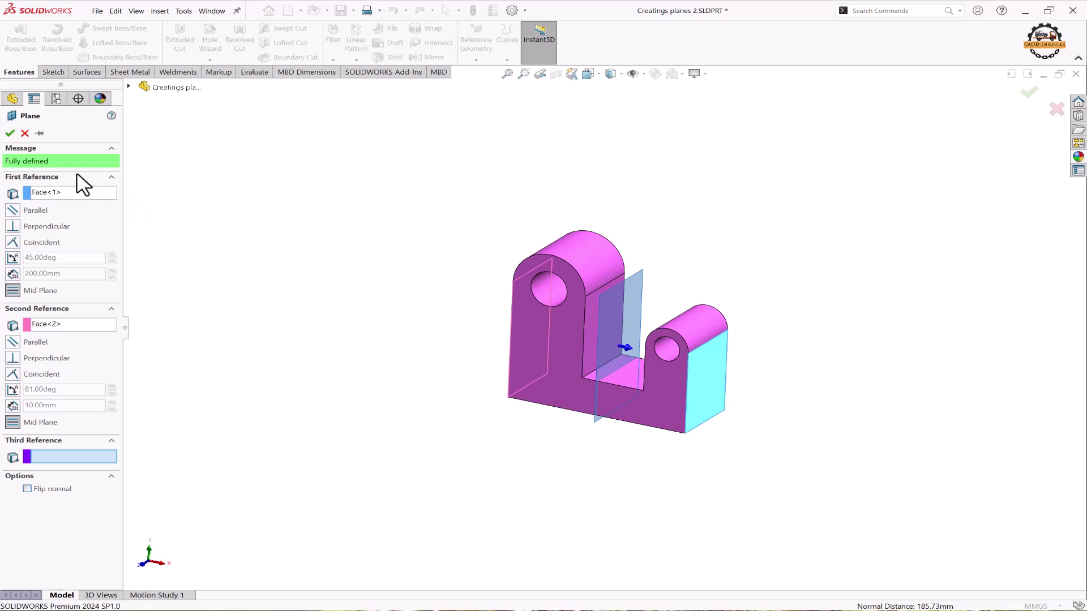
pyautogui.click(9, 135)
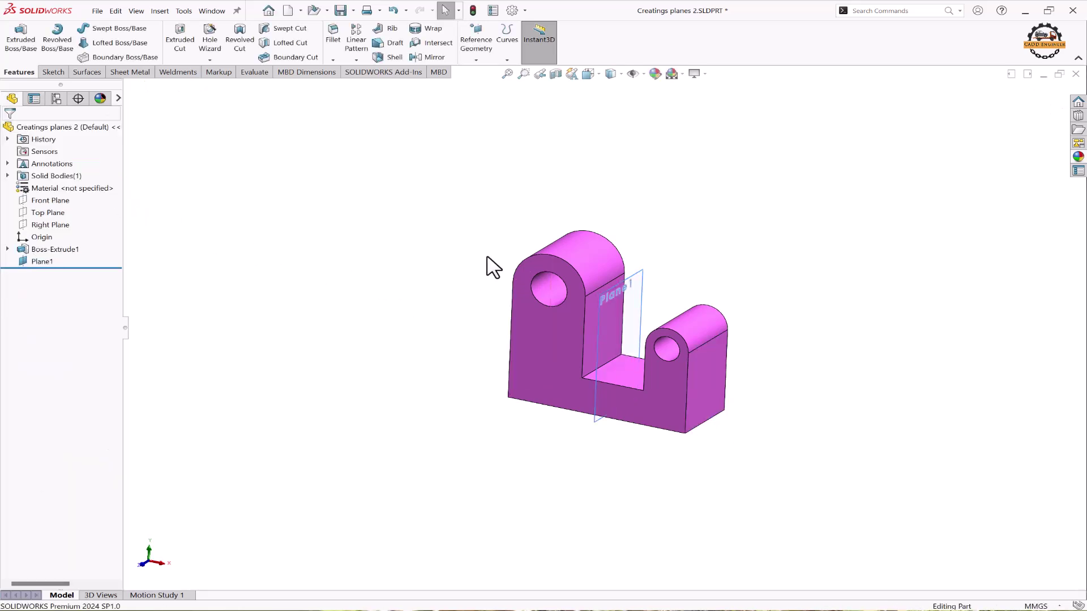
# Create a mid plane between the bracket's vertical end face beside the smaller hole and the adjacent front face.
pyautogui.moveTo(493, 266)
pyautogui.mouseDown(button='middle')
pyautogui.moveTo(497, 243)
pyautogui.moveTo(502, 254)
pyautogui.mouseUp(button='middle')
pyautogui.click(476, 60)
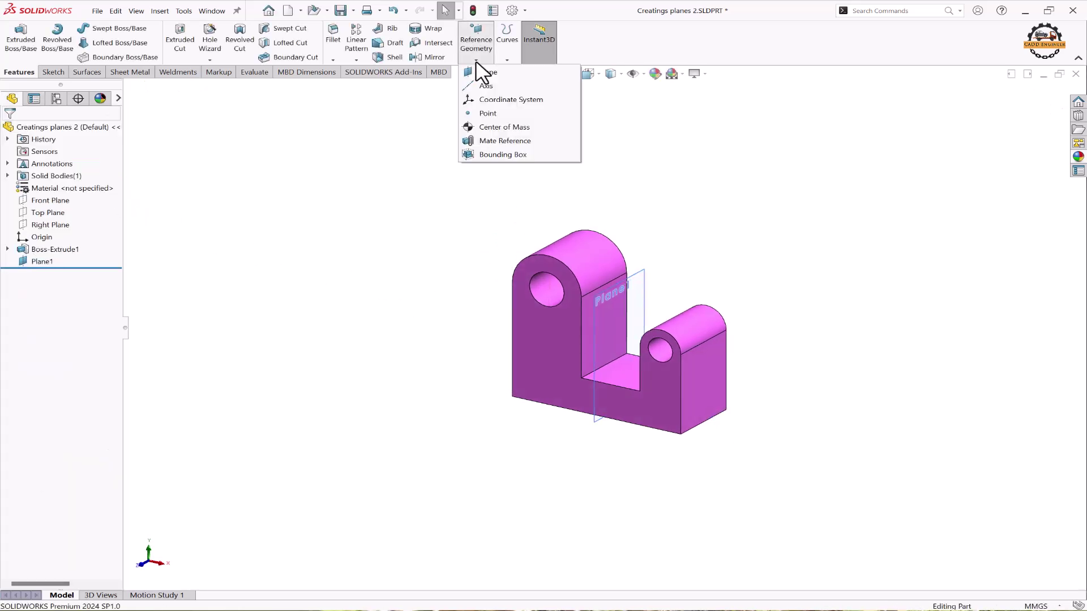
pyautogui.click(485, 73)
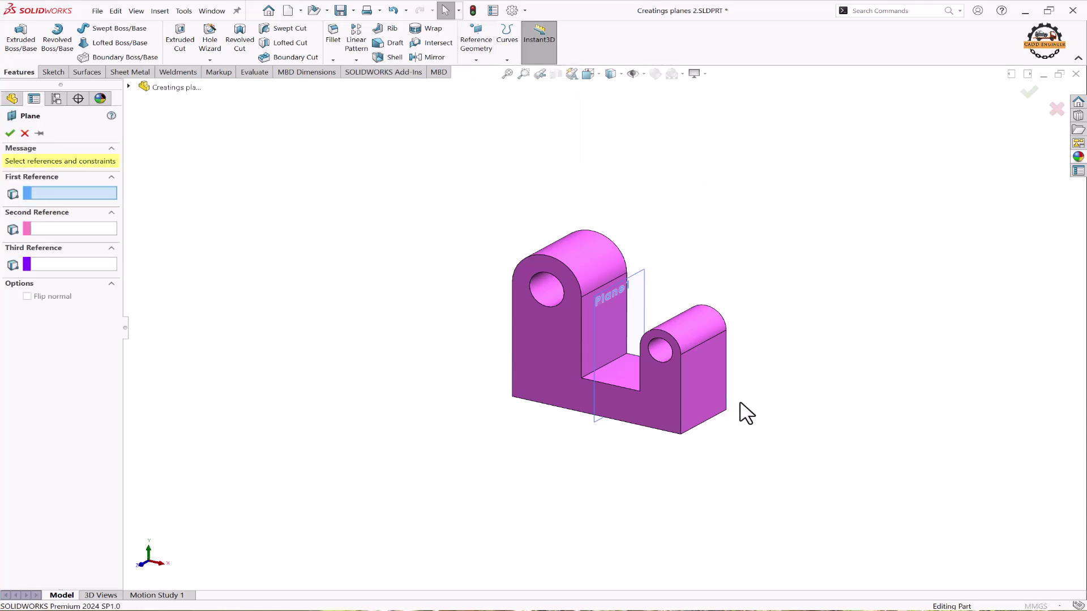
pyautogui.click(719, 403)
pyautogui.click(657, 405)
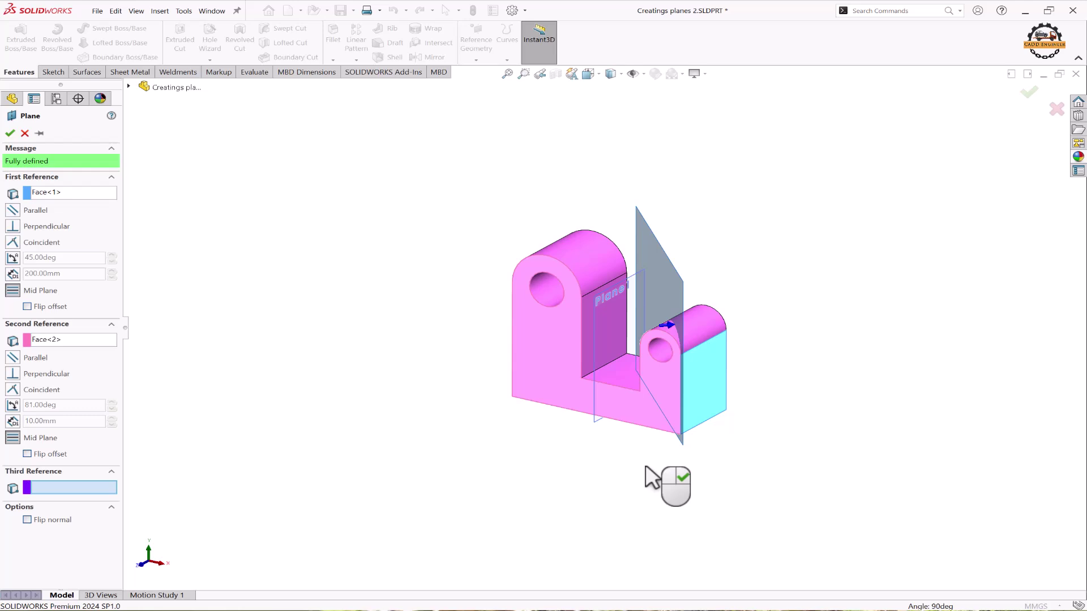
pyautogui.moveTo(645, 467); pyautogui.dragTo(643, 533, button='middle')
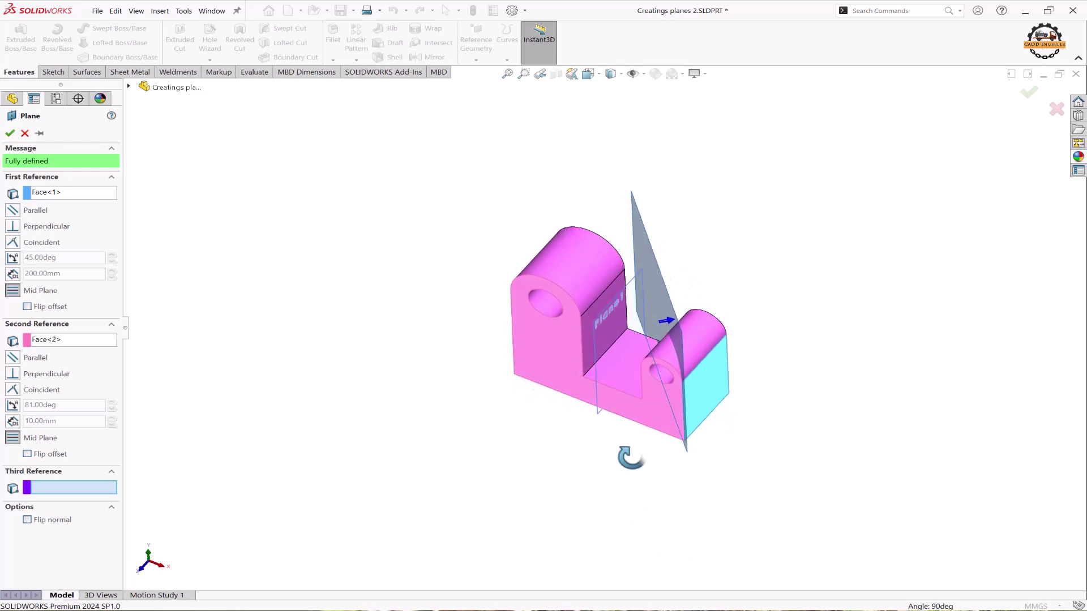
pyautogui.moveTo(630, 458); pyautogui.dragTo(626, 431, button='middle')
pyautogui.click(1029, 92)
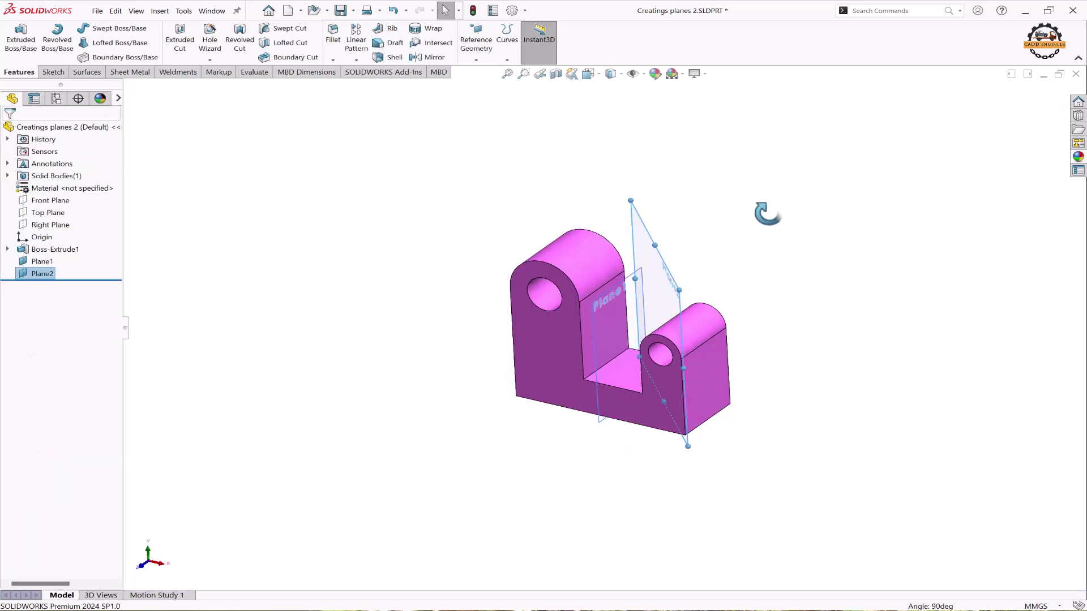
pyautogui.moveTo(767, 213); pyautogui.dragTo(771, 208, button='middle')
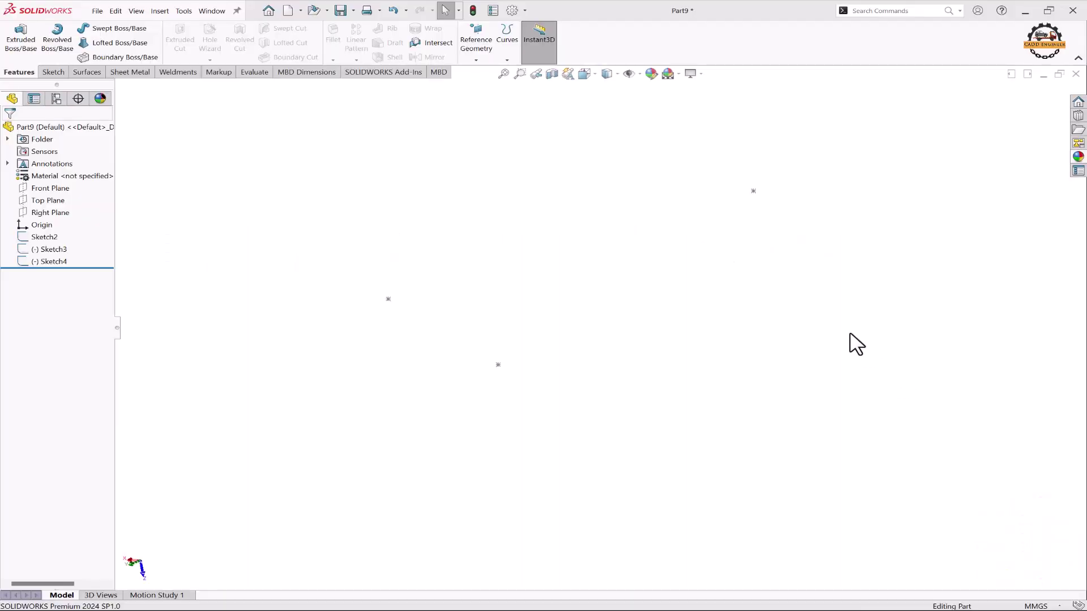
# Create a plane passing through the three separate sketch points.
pyautogui.moveTo(720, 266)
pyautogui.mouseDown(button='middle')
pyautogui.moveTo(667, 286)
pyautogui.moveTo(713, 247)
pyautogui.moveTo(740, 270)
pyautogui.moveTo(739, 243)
pyautogui.moveTo(739, 253)
pyautogui.mouseUp(button='middle')
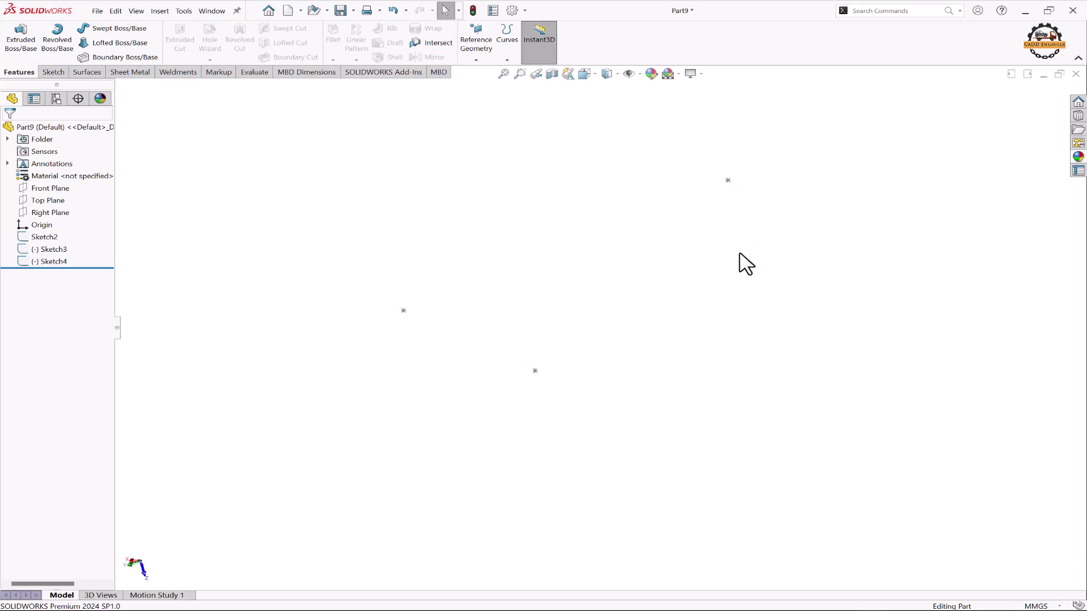
pyautogui.click(475, 59)
pyautogui.click(488, 79)
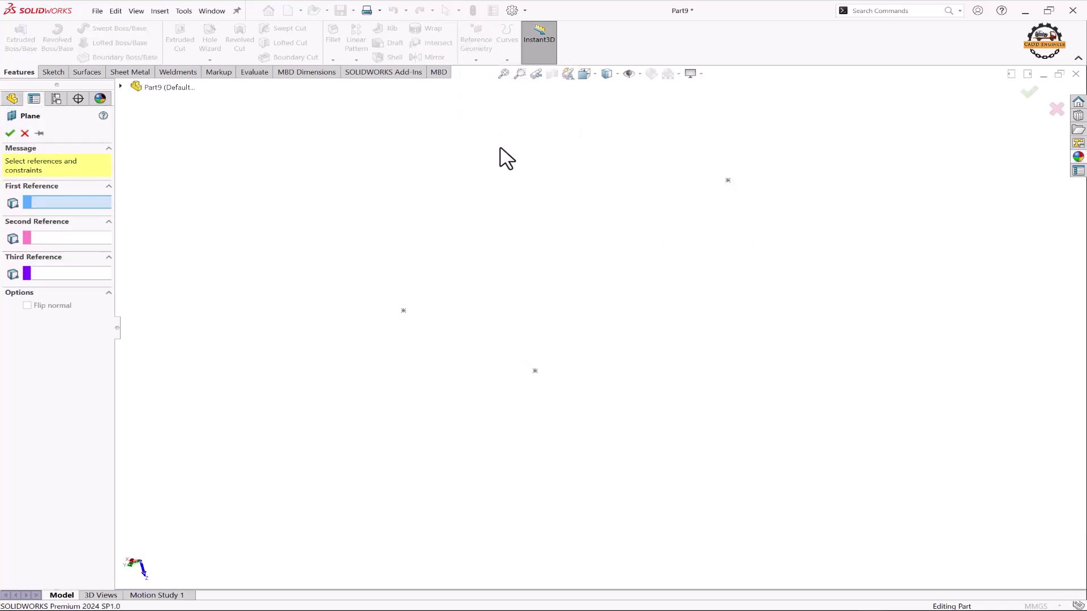
pyautogui.click(403, 310)
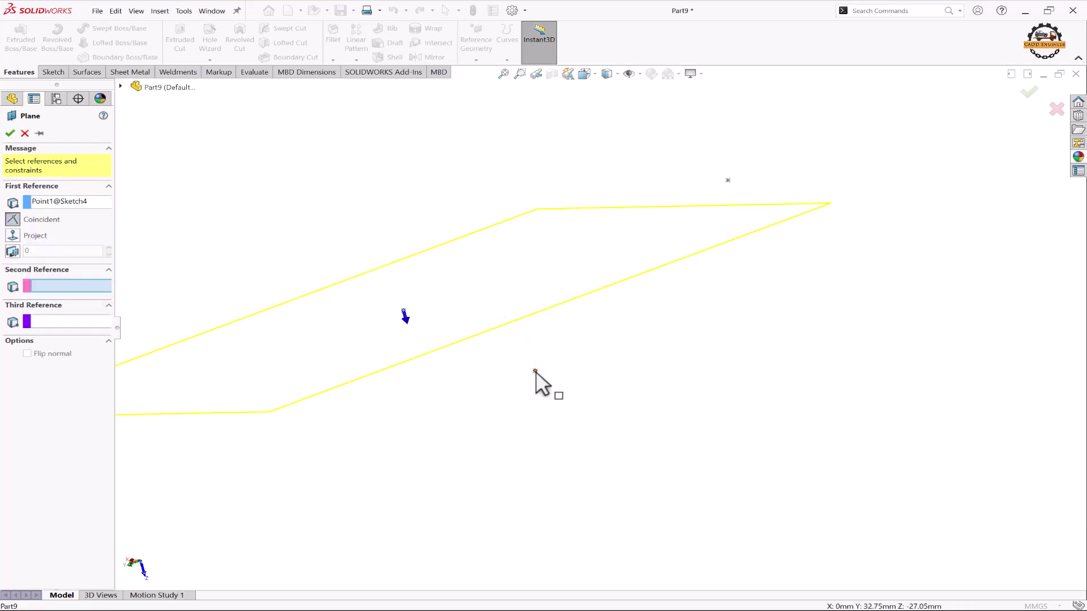
pyautogui.click(535, 371)
pyautogui.click(728, 180)
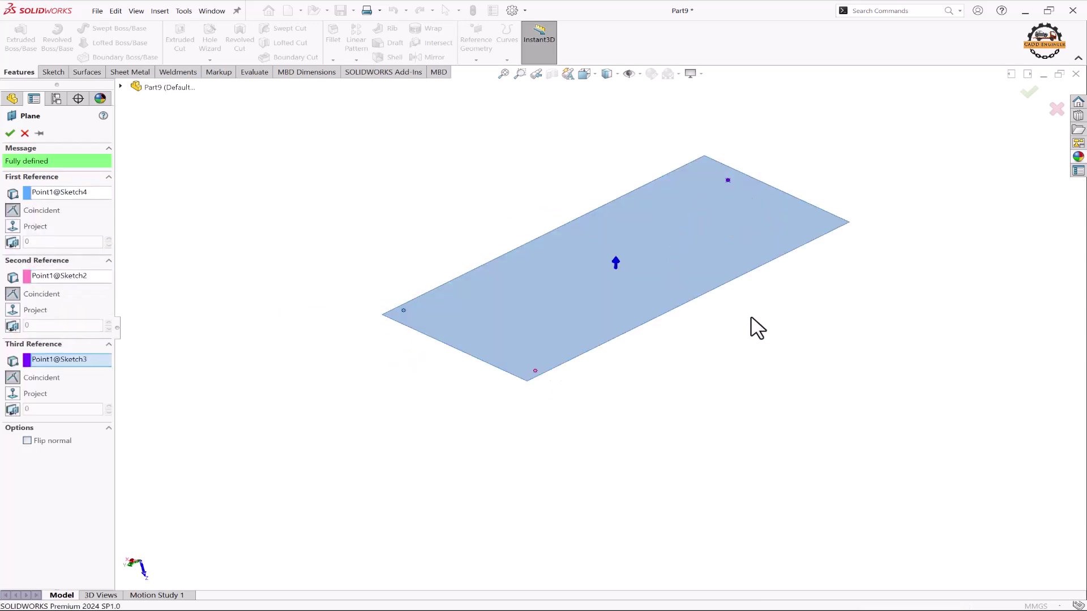
pyautogui.moveTo(751, 318); pyautogui.dragTo(786, 311, button='middle')
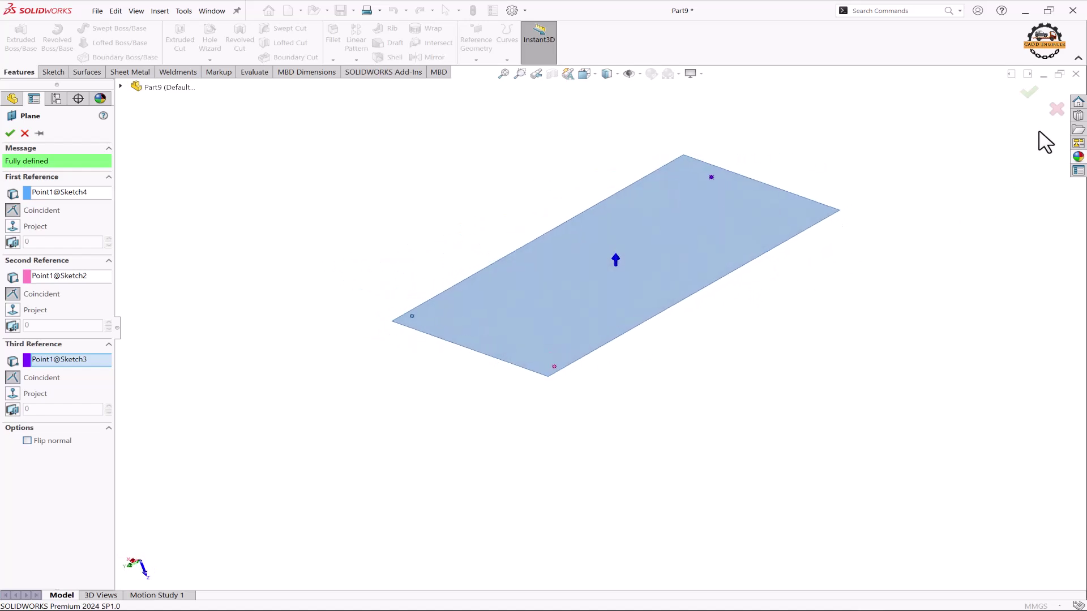
pyautogui.click(1029, 93)
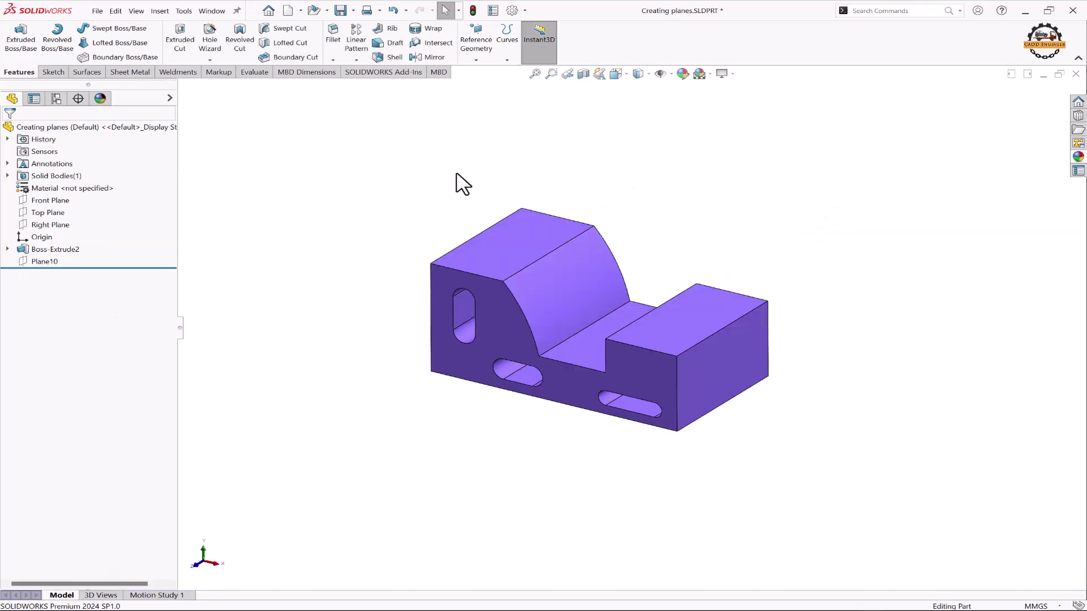
# Start a plane coincident with the upper-left and lower-right corner vertices of the block's slotted front face.
pyautogui.click(476, 59)
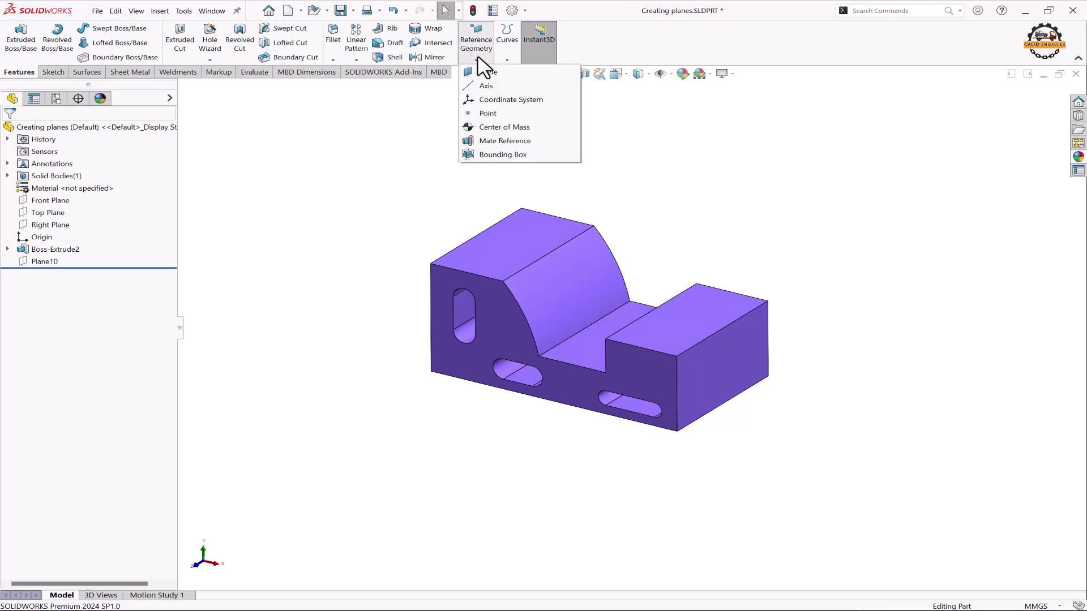
pyautogui.click(486, 72)
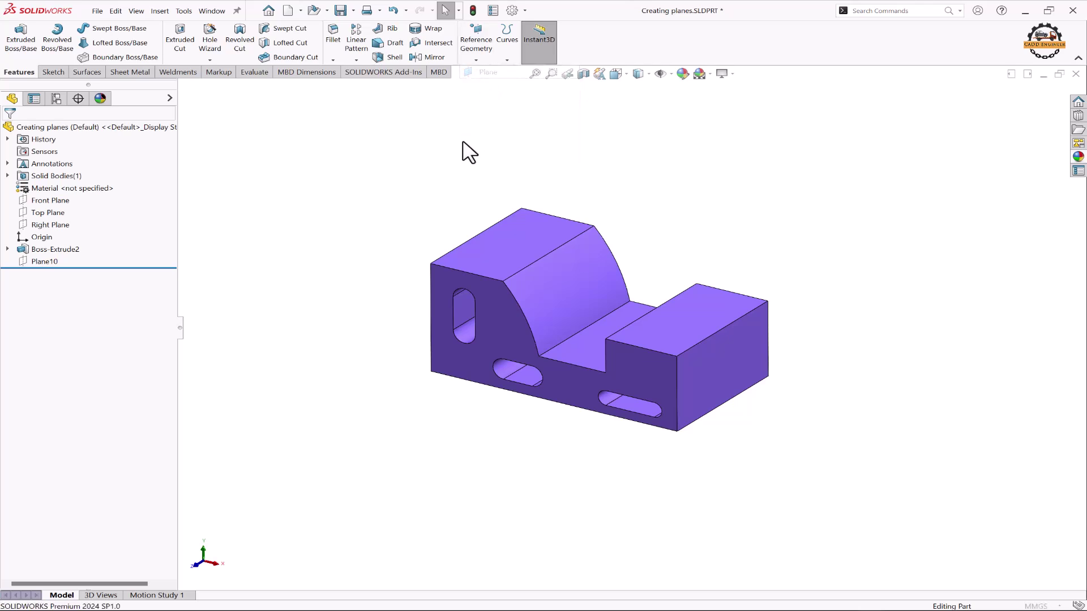
pyautogui.click(429, 262)
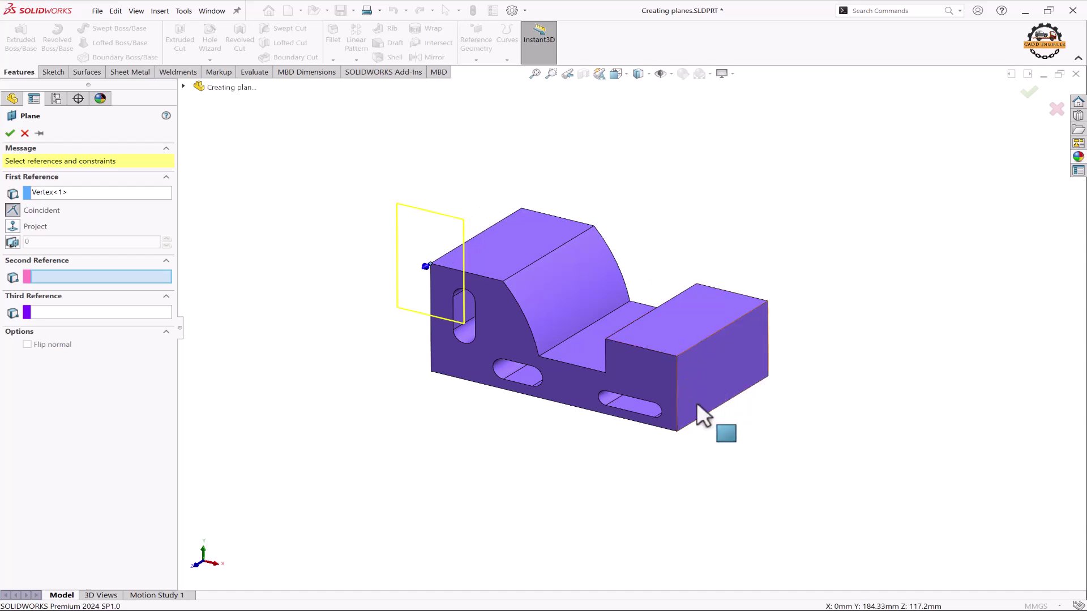
pyautogui.click(678, 430)
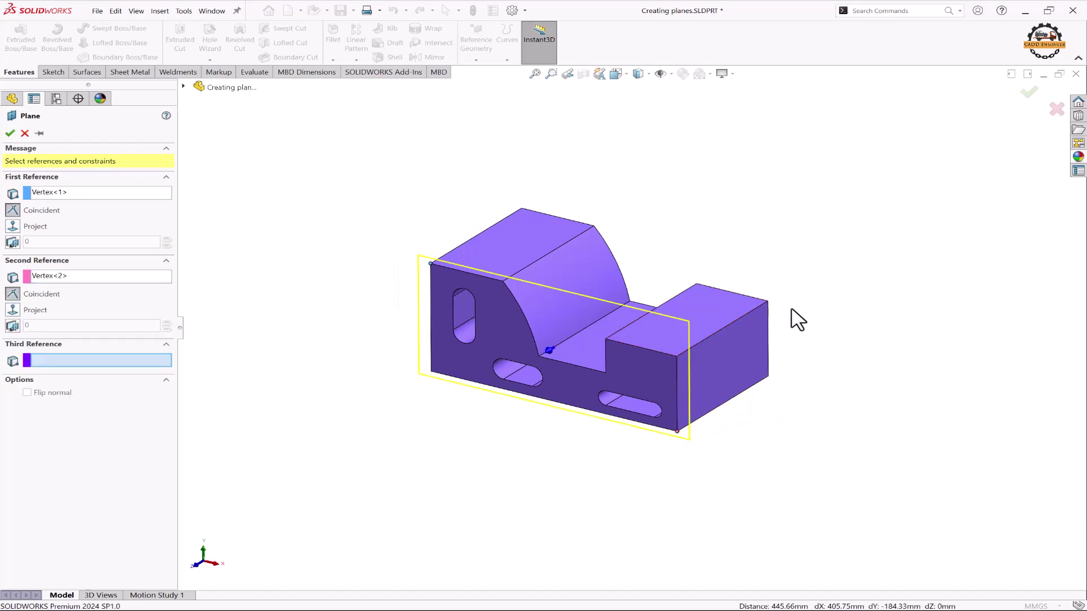
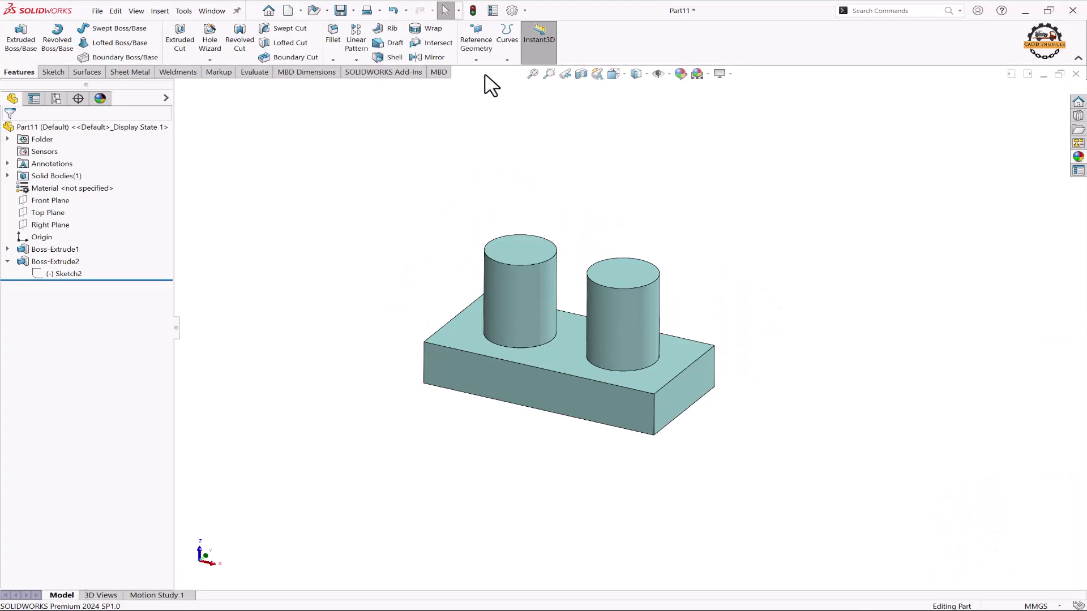
# Create a plane tangent to both cylinders that crosses between them, with the offset flipped for the left cylinder only.
pyautogui.click(476, 40)
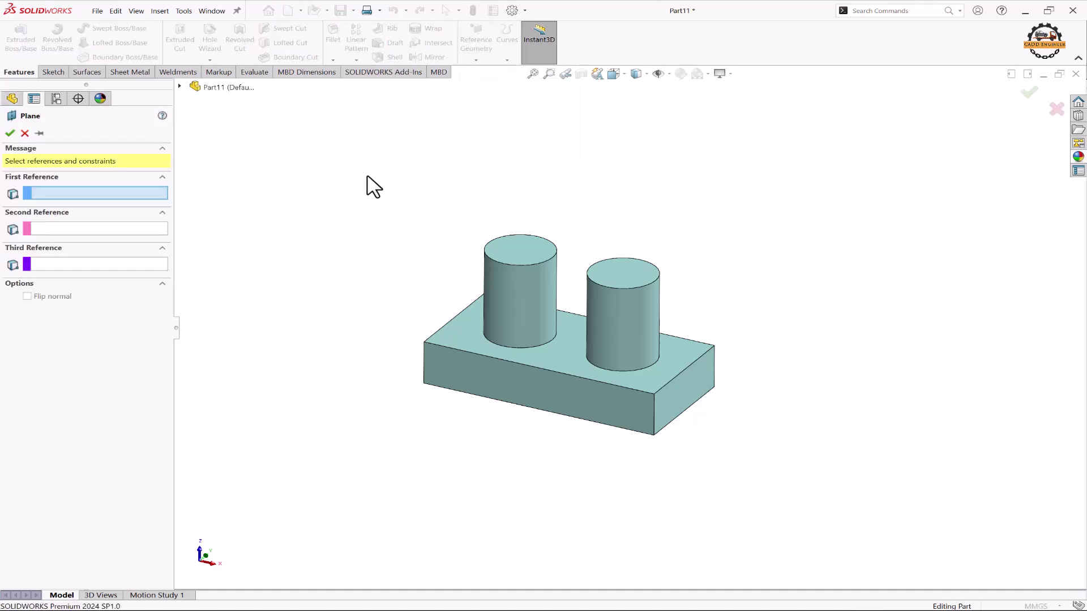
pyautogui.click(507, 308)
pyautogui.click(615, 320)
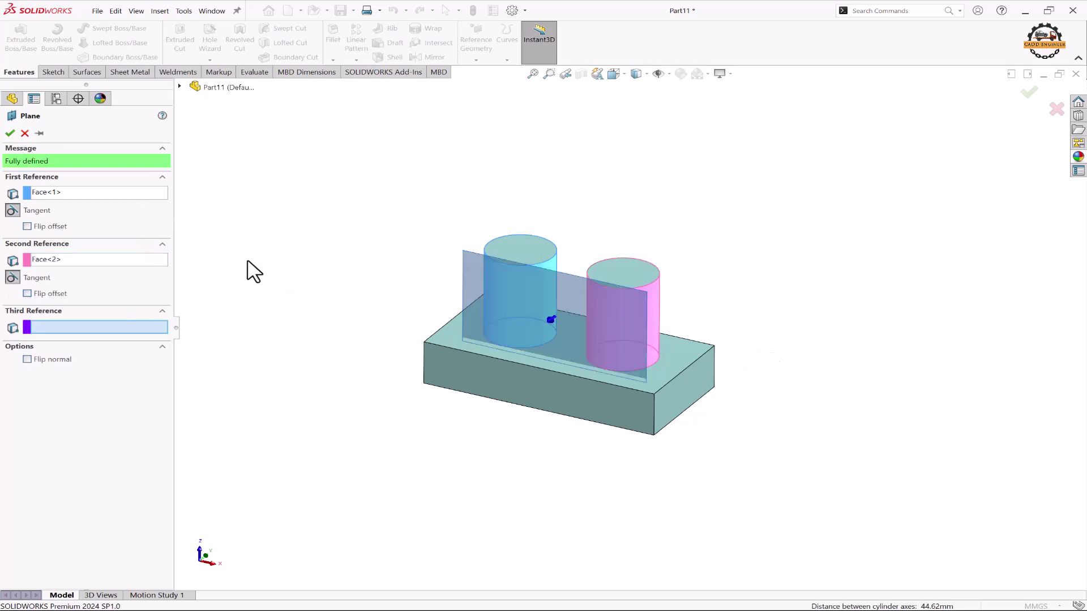
pyautogui.click(27, 227)
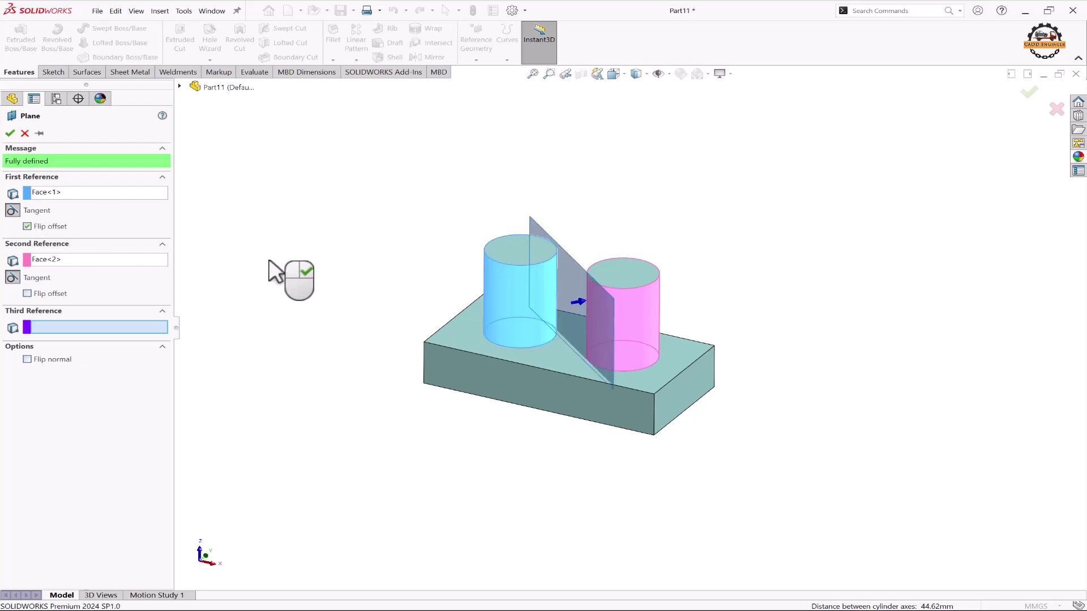
pyautogui.moveTo(269, 262)
pyautogui.mouseDown(button='middle')
pyautogui.moveTo(282, 270)
pyautogui.moveTo(264, 313)
pyautogui.moveTo(283, 288)
pyautogui.moveTo(283, 250)
pyautogui.mouseUp(button='middle')
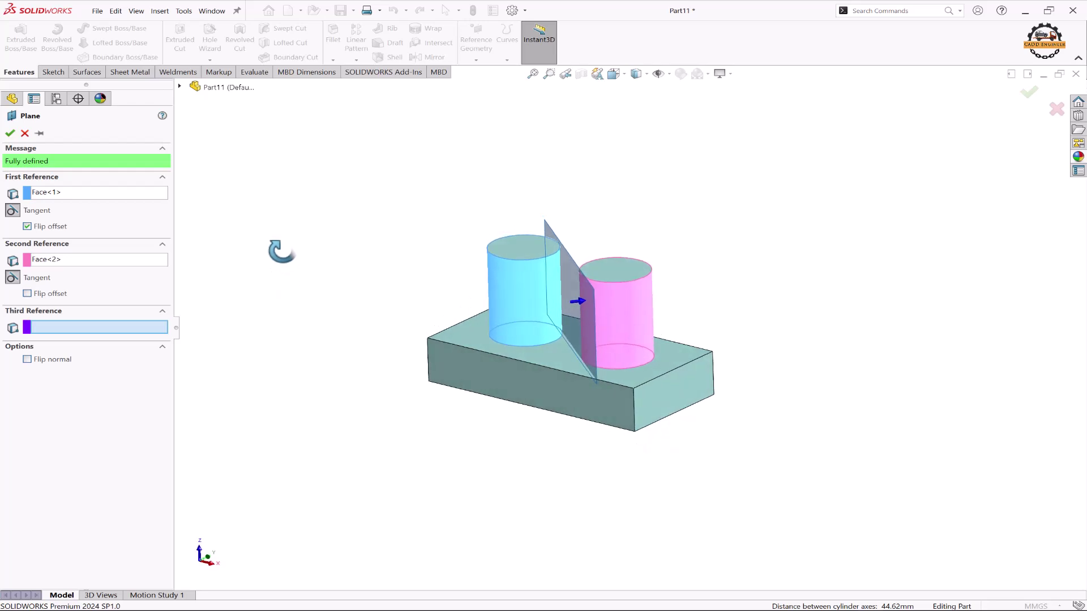
pyautogui.click(27, 294)
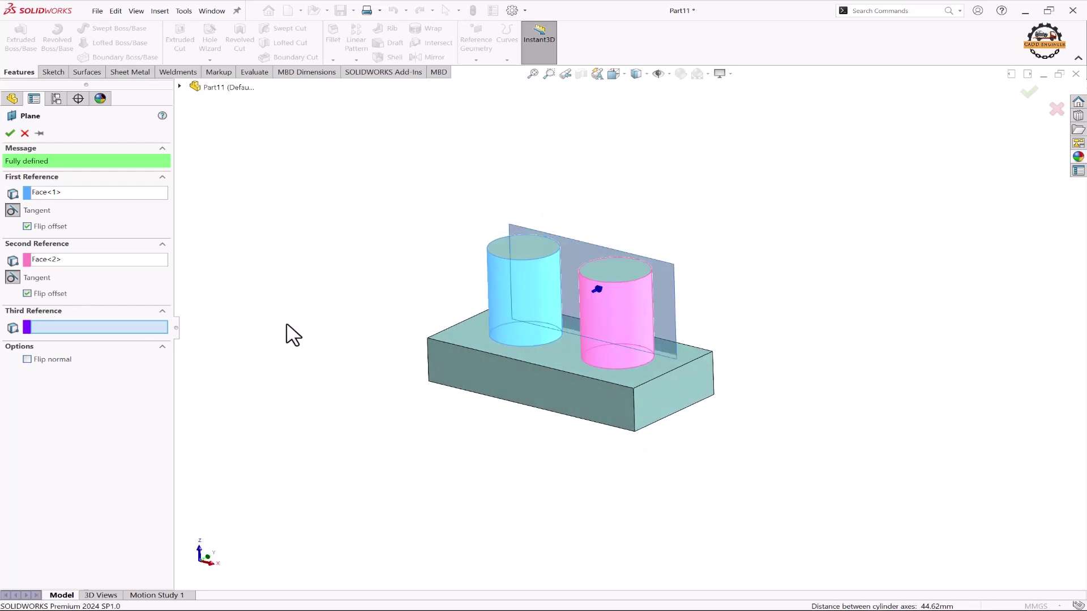
pyautogui.moveTo(286, 332); pyautogui.dragTo(508, 406, button='middle')
pyautogui.click(27, 294)
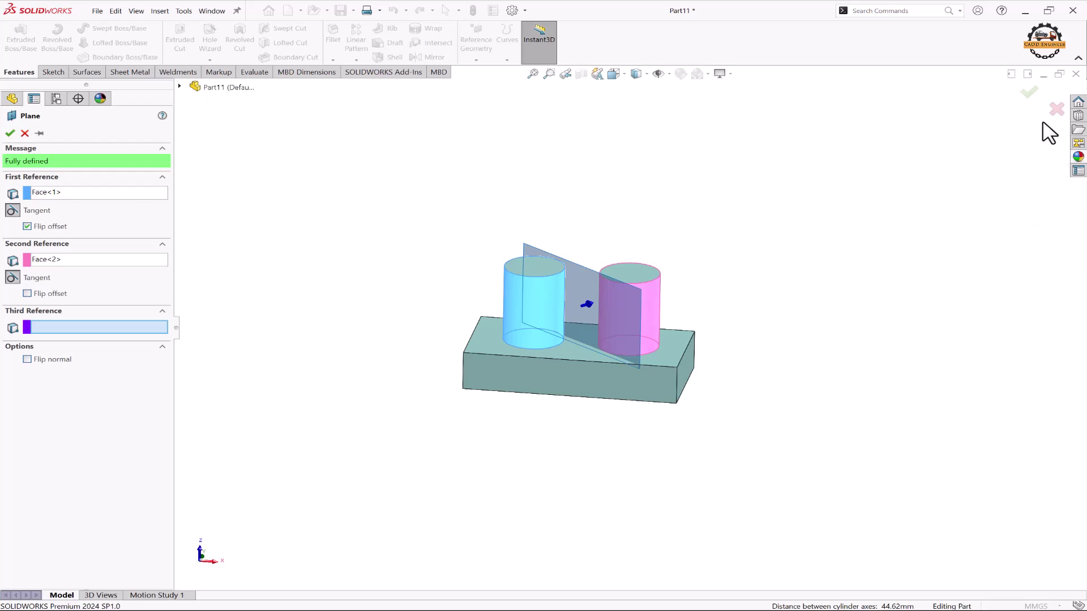
pyautogui.click(1029, 92)
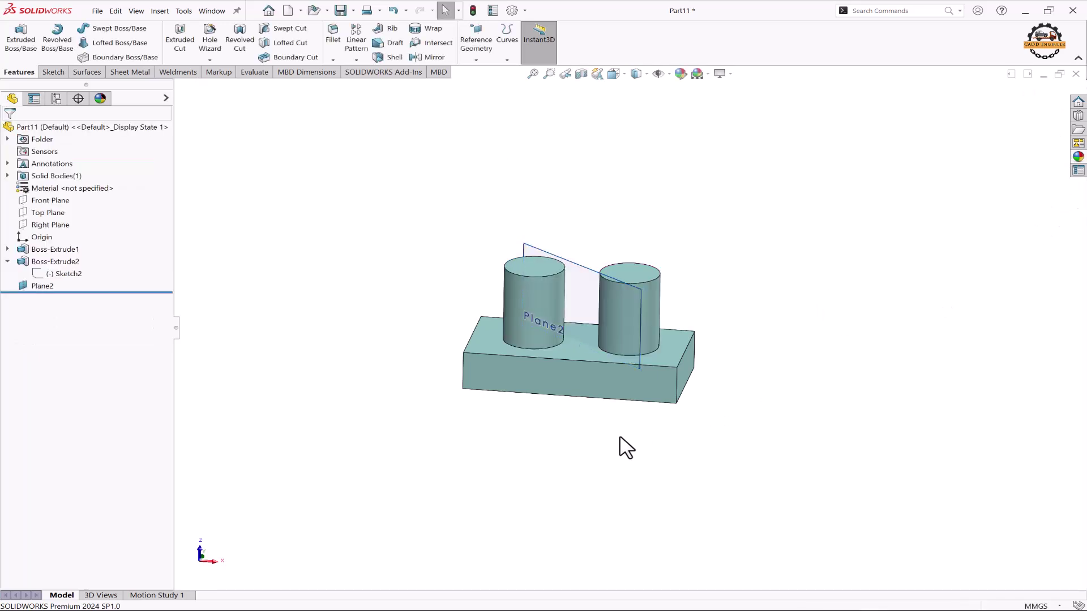
# Create a plane tangent to the left cylinder at 114 degrees to the base block's right end face.
pyautogui.click(475, 41)
pyautogui.click(486, 74)
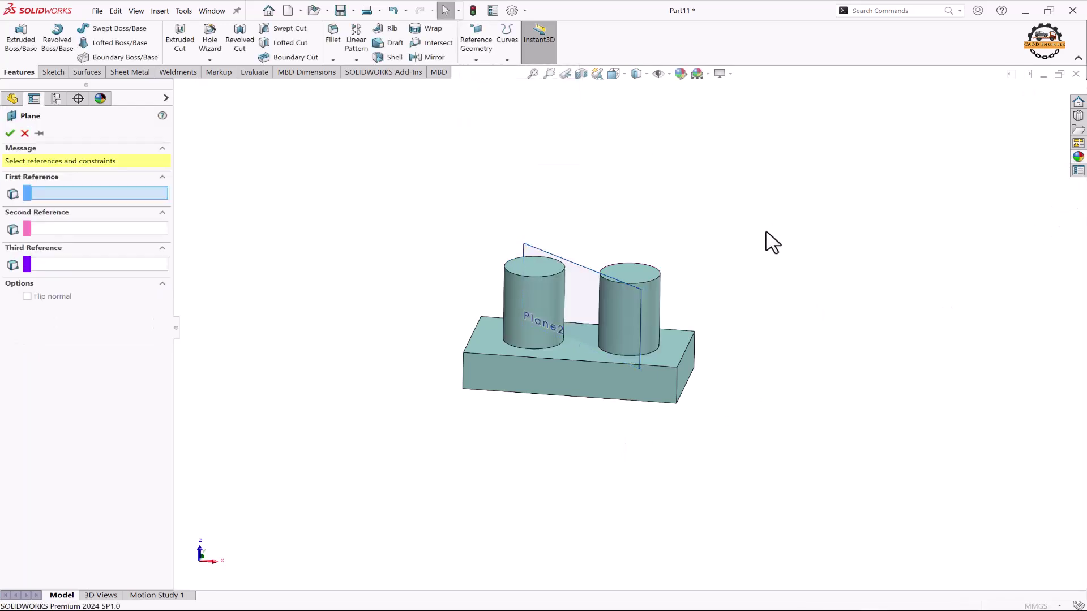
pyautogui.click(530, 301)
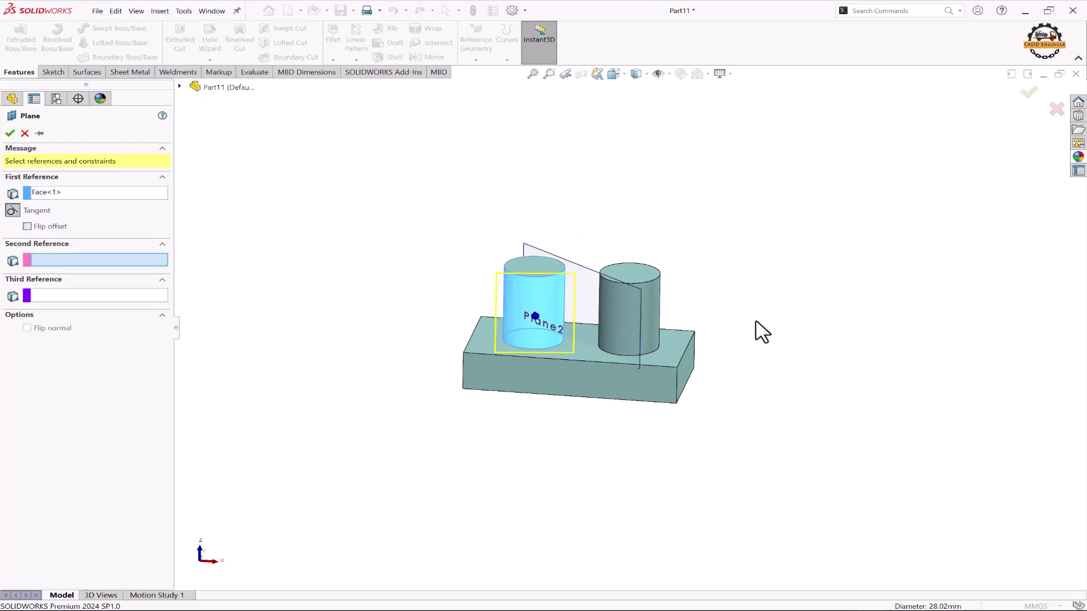
pyautogui.moveTo(759, 330); pyautogui.dragTo(693, 395, button='middle')
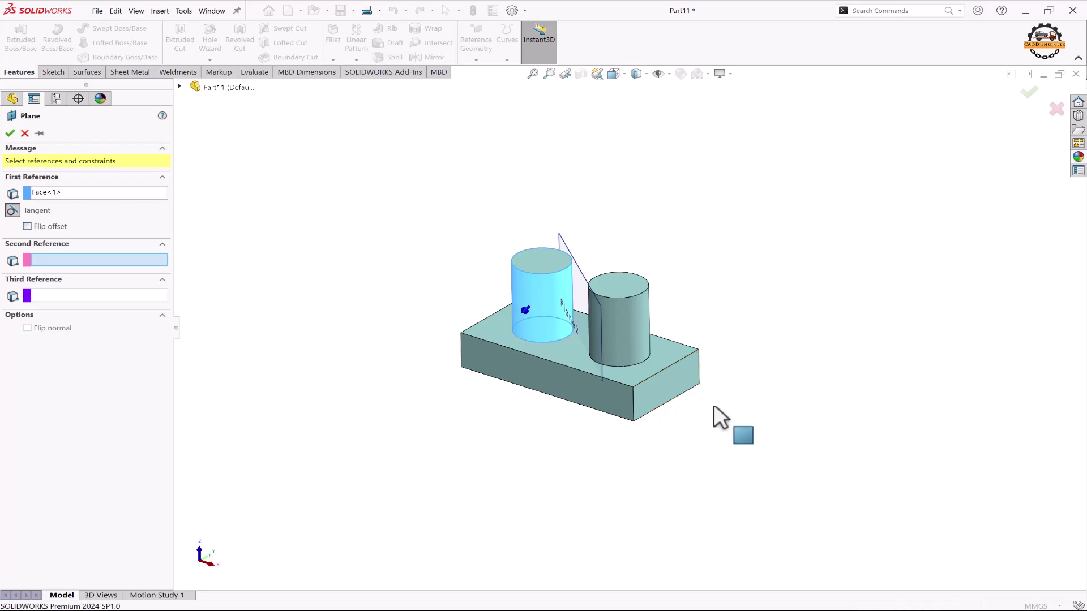
pyautogui.click(688, 386)
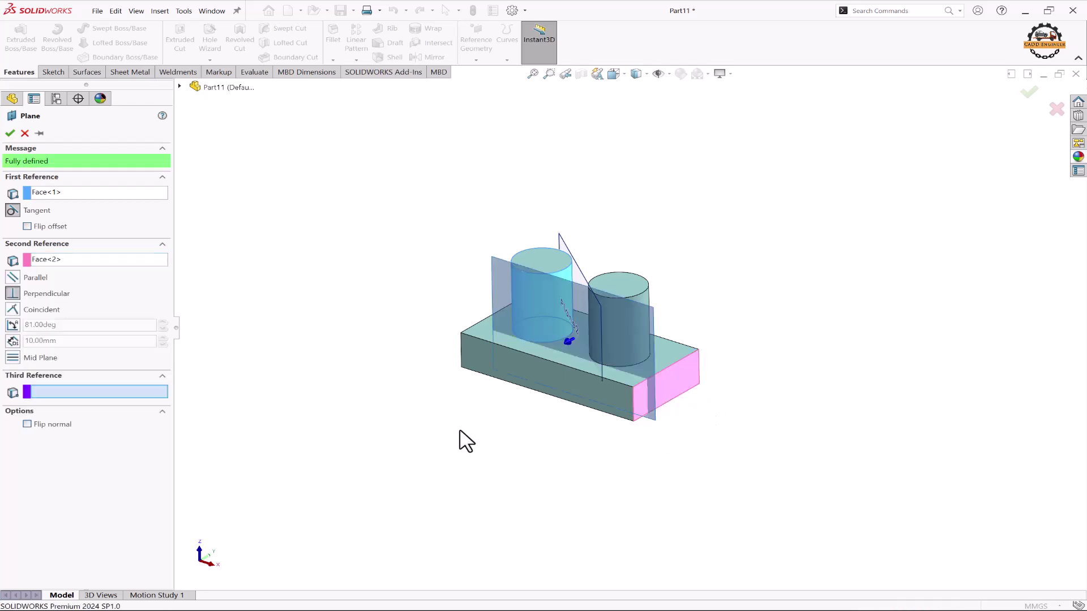
pyautogui.click(13, 326)
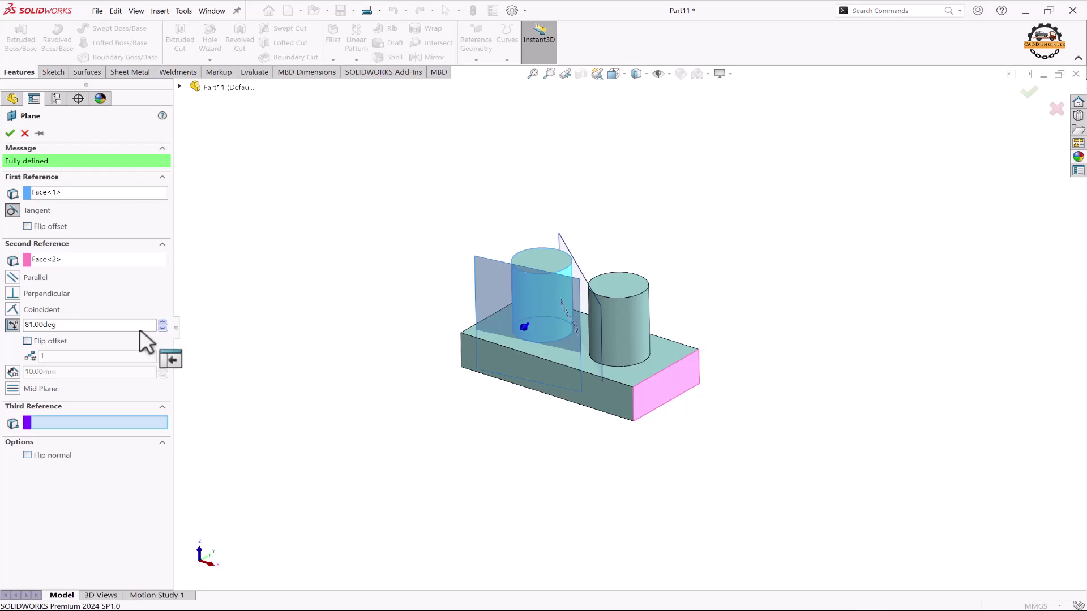
pyautogui.doubleClick(95, 325)
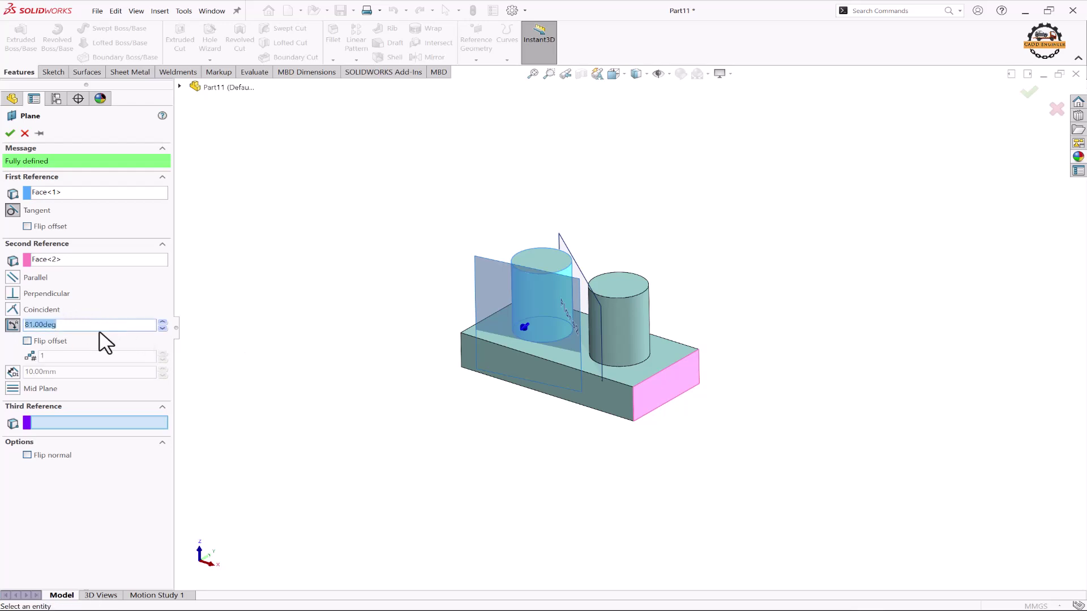
pyautogui.press('Return')
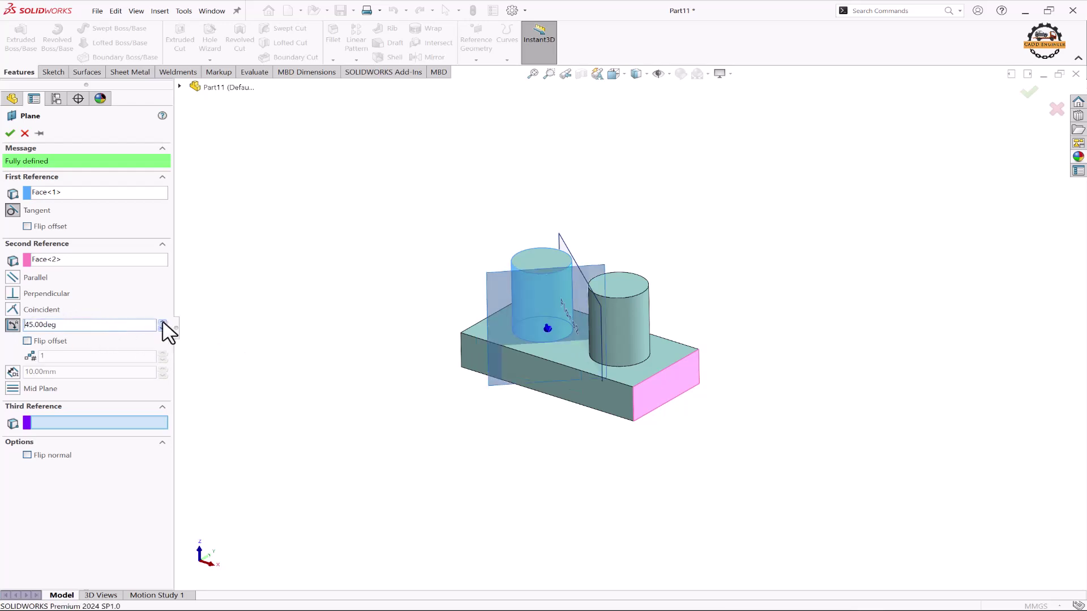
pyautogui.moveTo(162, 322); pyautogui.dragTo(163, 323)
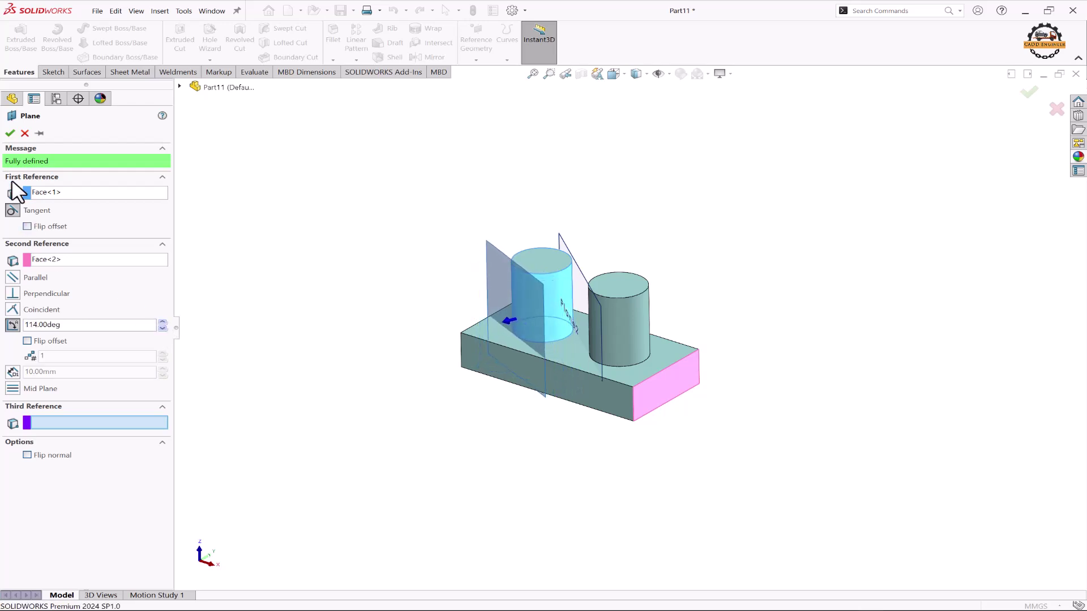
pyautogui.click(9, 133)
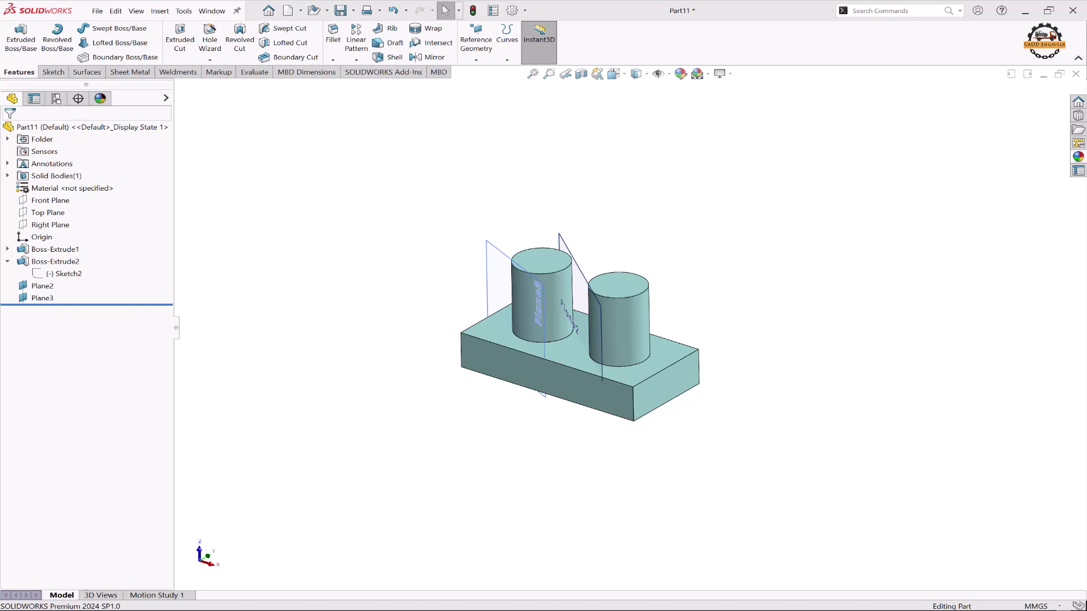